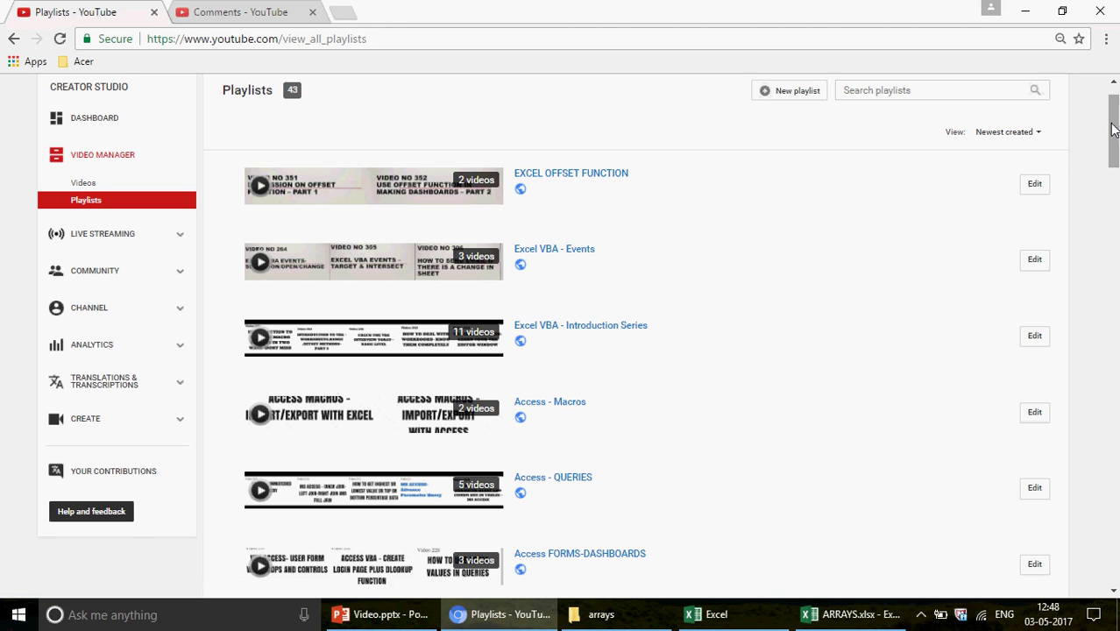
- Search the channel's playlists for ARRAY
drag(1113, 135, 1115, 111)
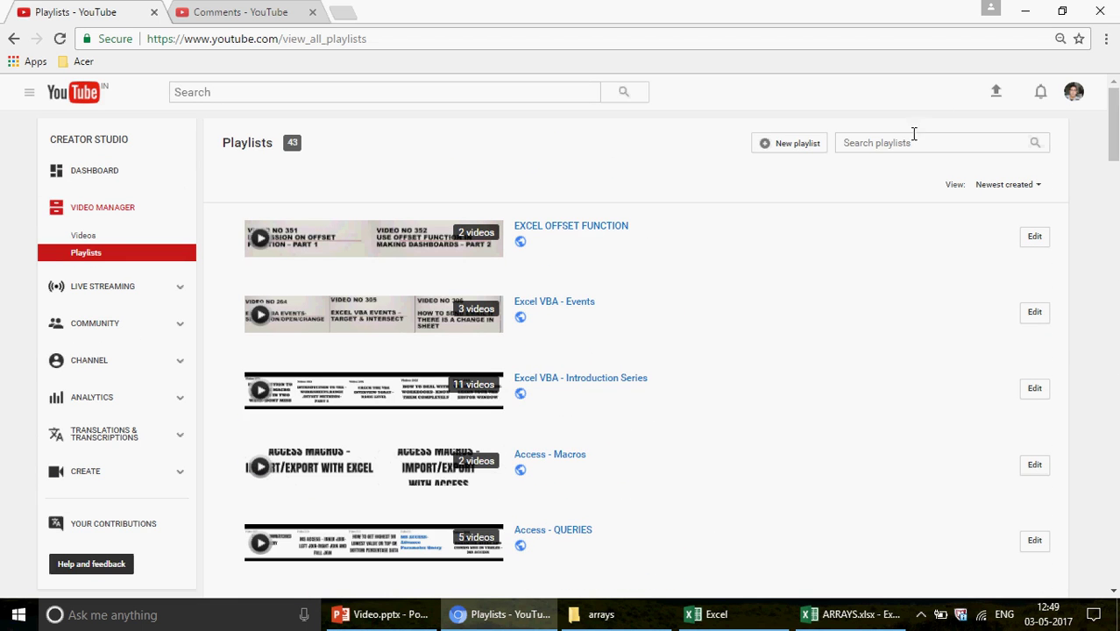
text(arr)
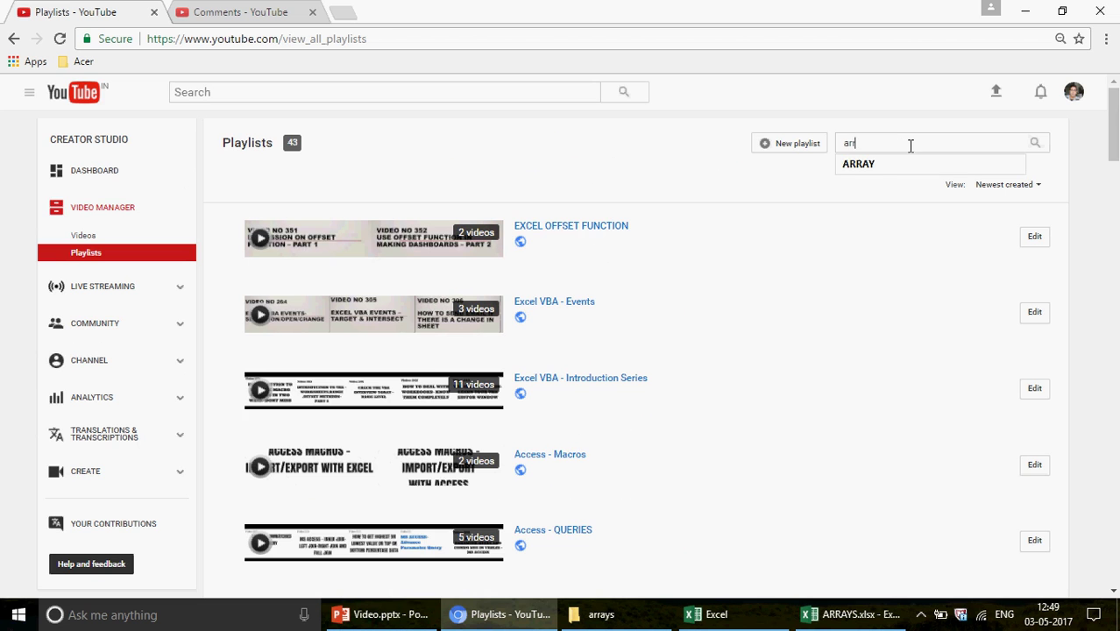
text(ay)
click(911, 164)
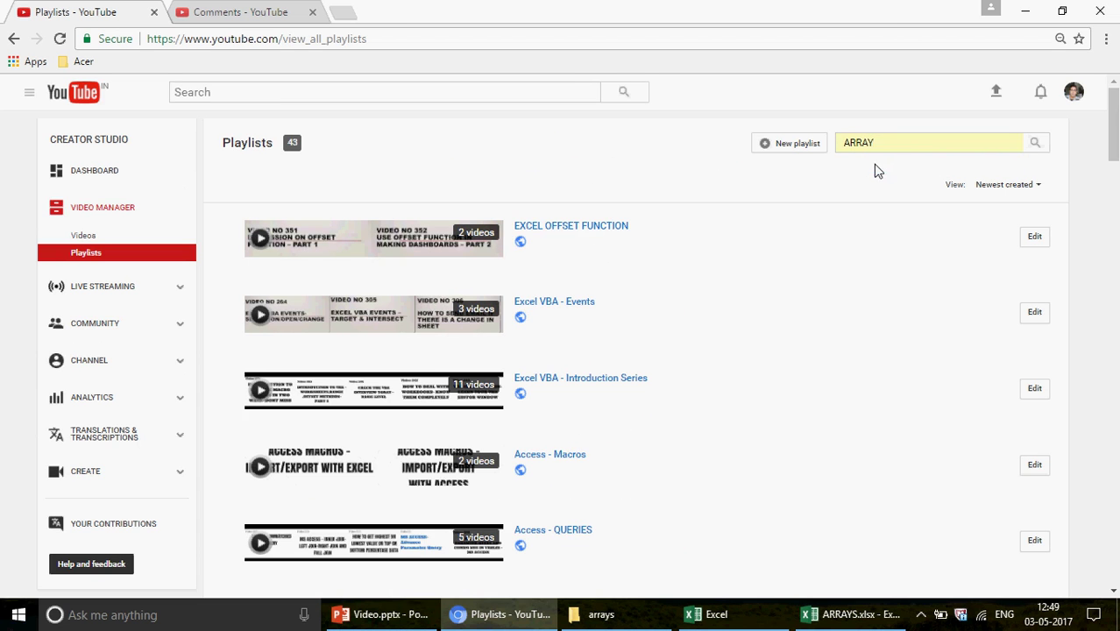
click(1035, 147)
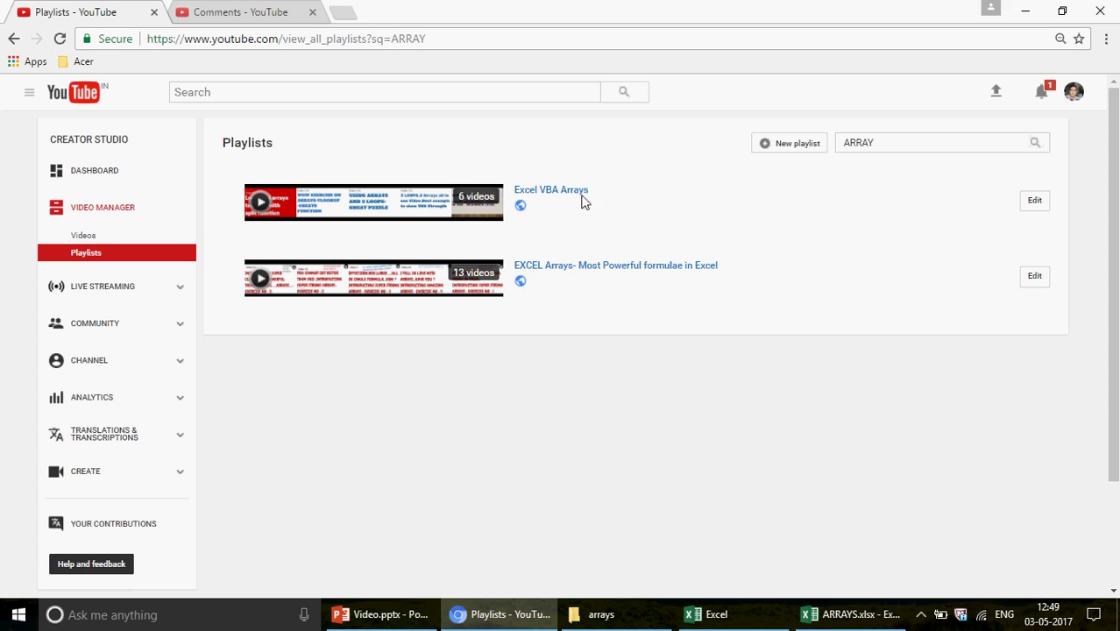
- Open the playlist "EXCEL Arrays- Most Powerful formulae in Excel" and look through its list of videos
click(564, 276)
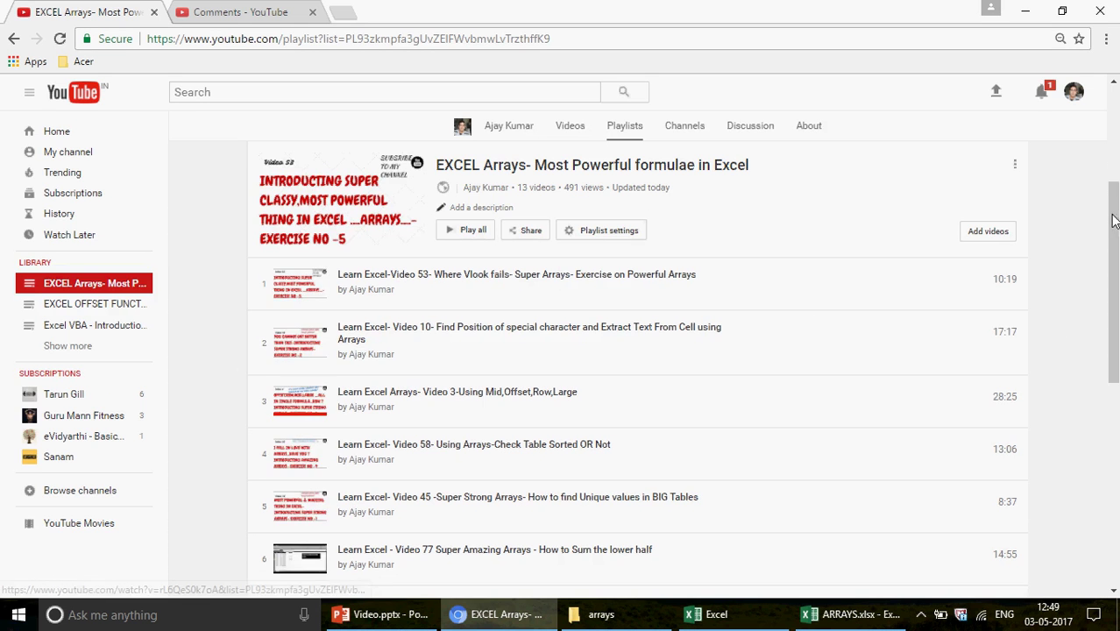
mouse_move(1110, 208)
mouse_down()
mouse_move(1112, 245)
mouse_move(1116, 214)
mouse_up()
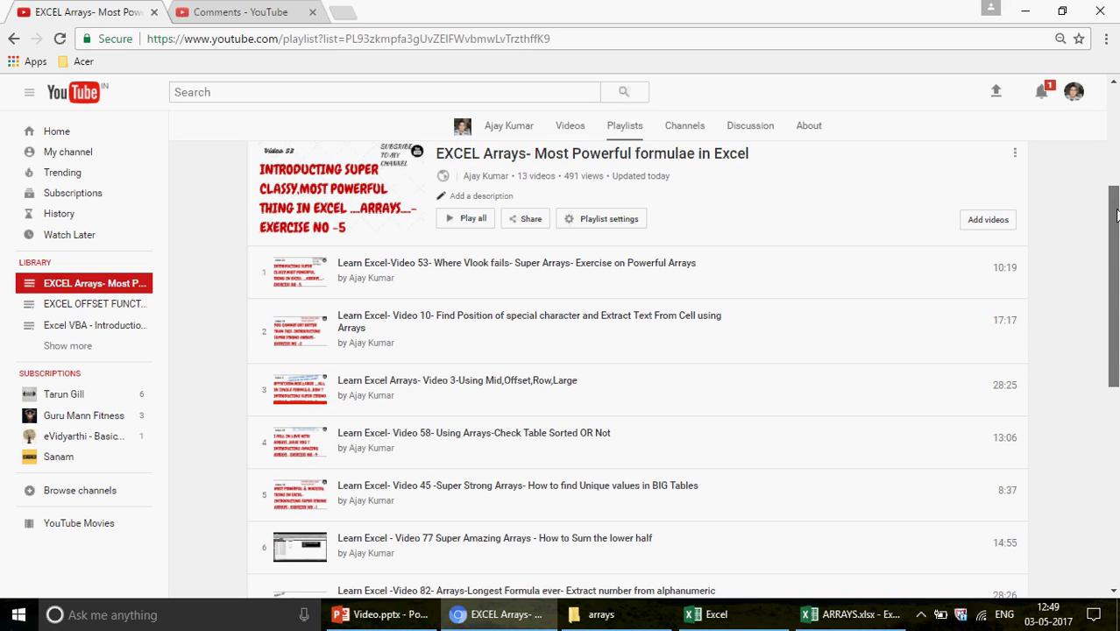
drag(1115, 215, 1114, 410)
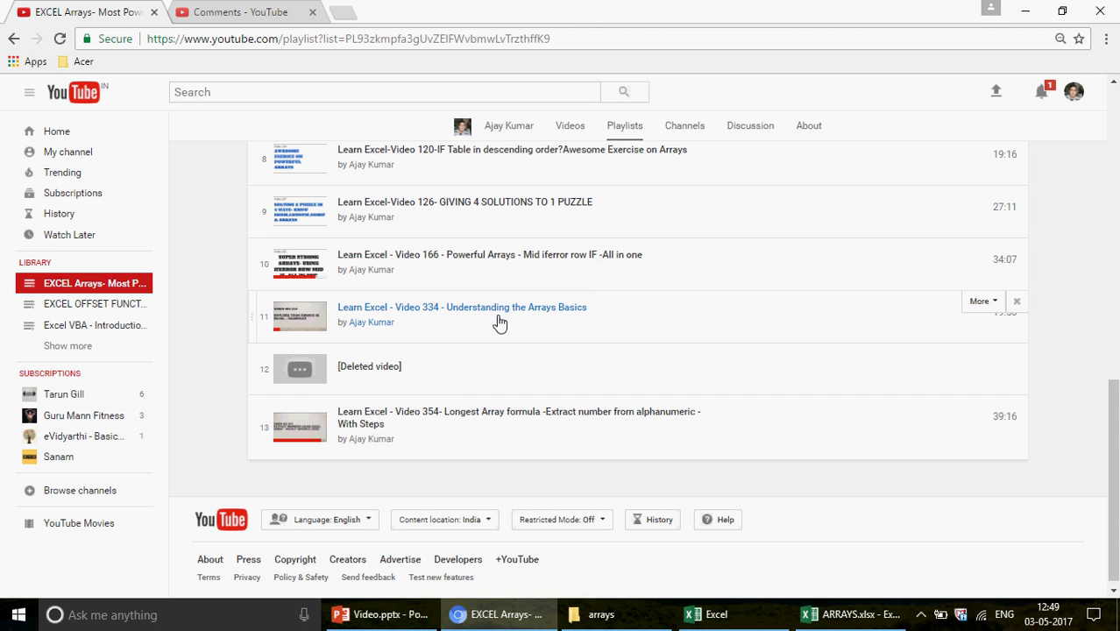
- Switch to the ARRAYS.xlsx workbook in Excel and examine the repeated name in the yellow NAME and MARKS table on the GET VALUES sheet
click(847, 616)
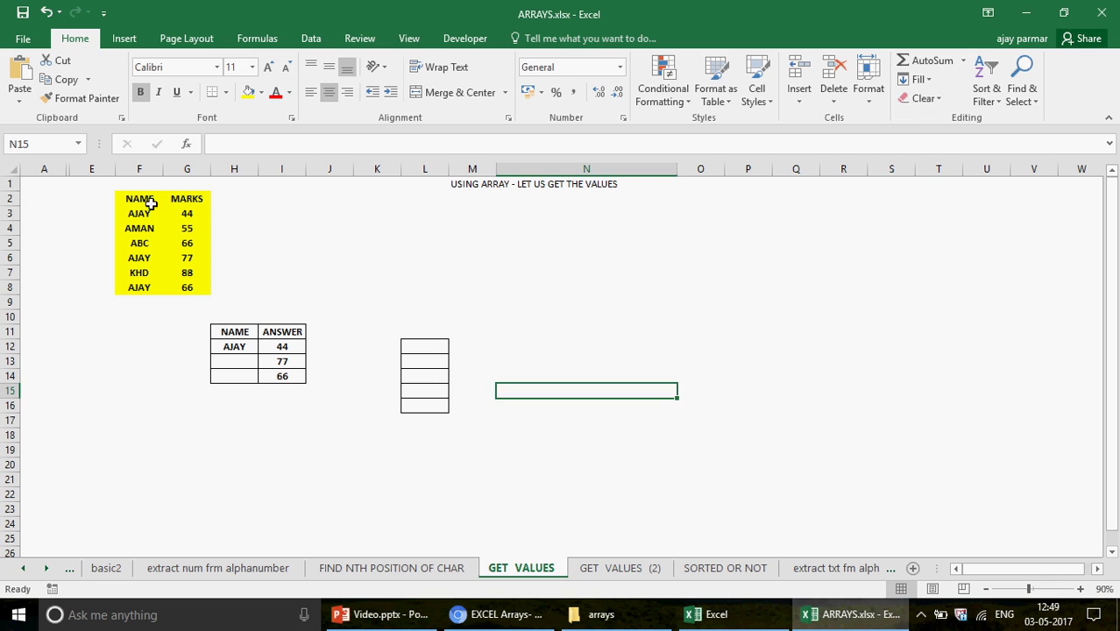
mouse_move(150, 204)
mouse_down()
mouse_move(187, 260)
mouse_move(188, 286)
mouse_up()
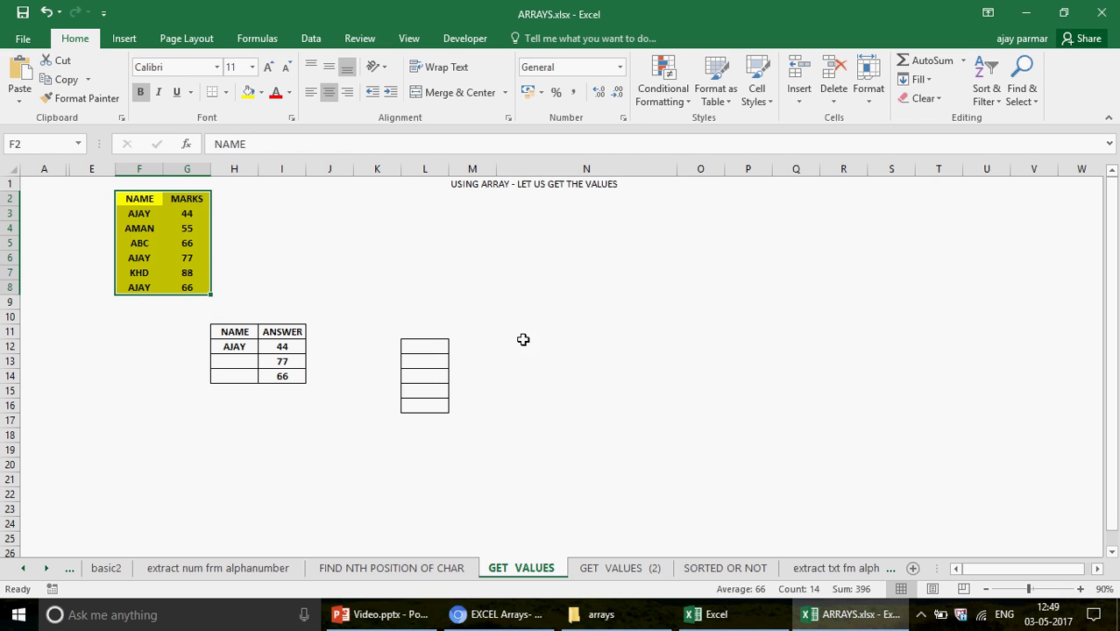
click(285, 347)
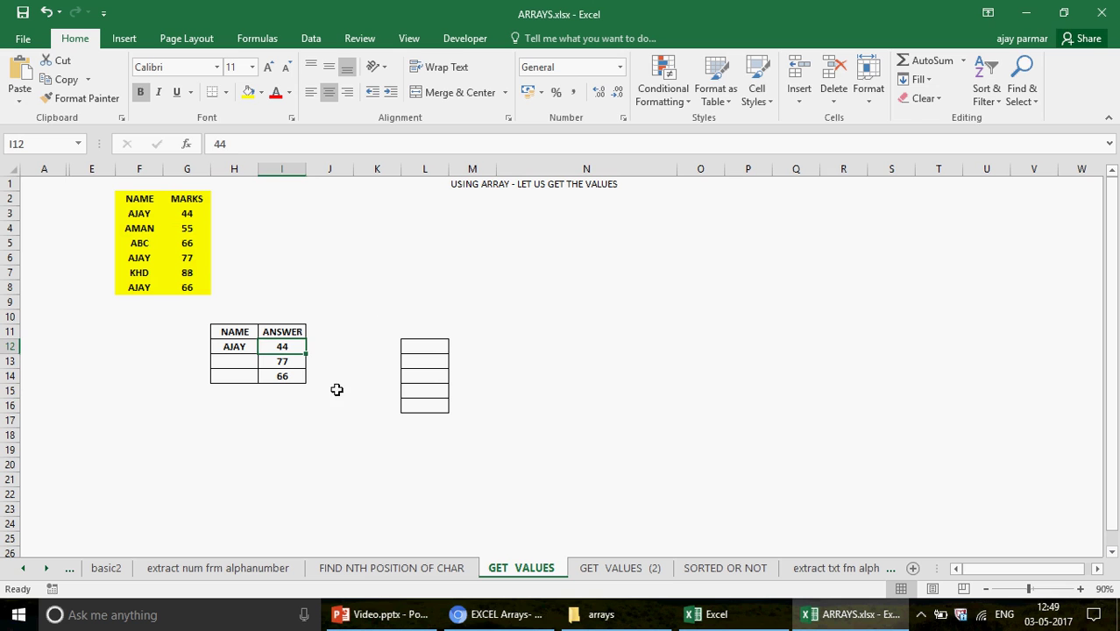
click(144, 214)
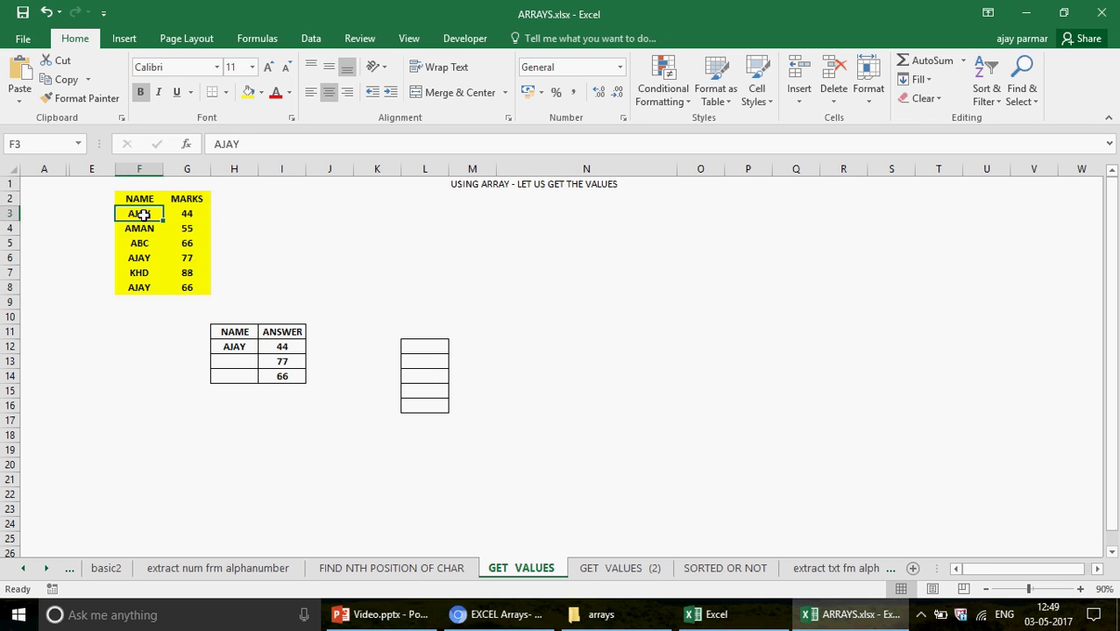
click(143, 258)
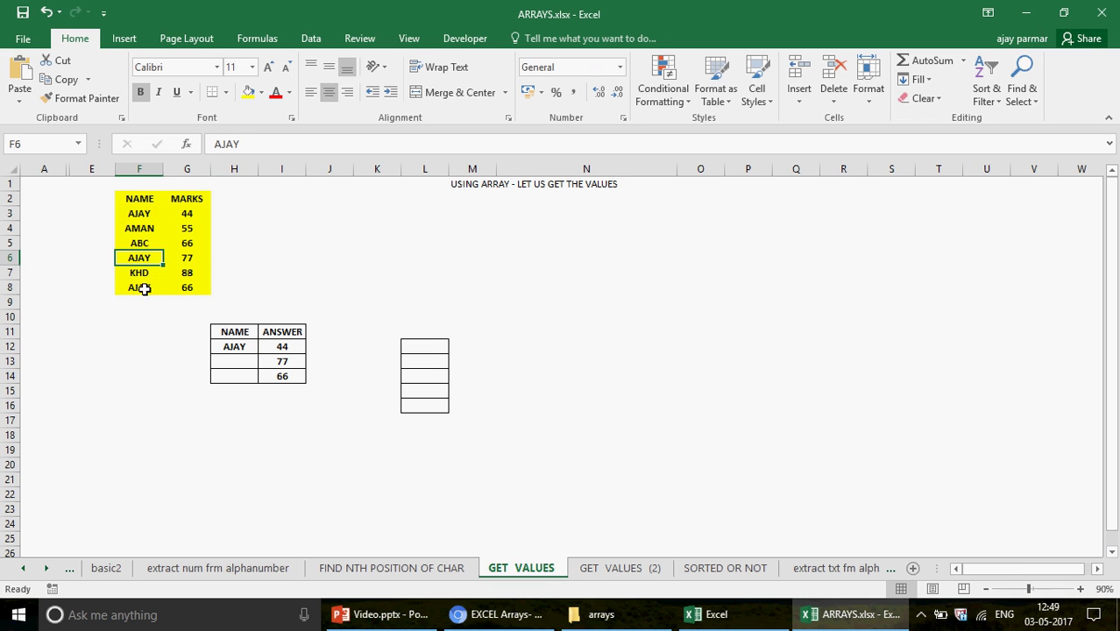
click(144, 289)
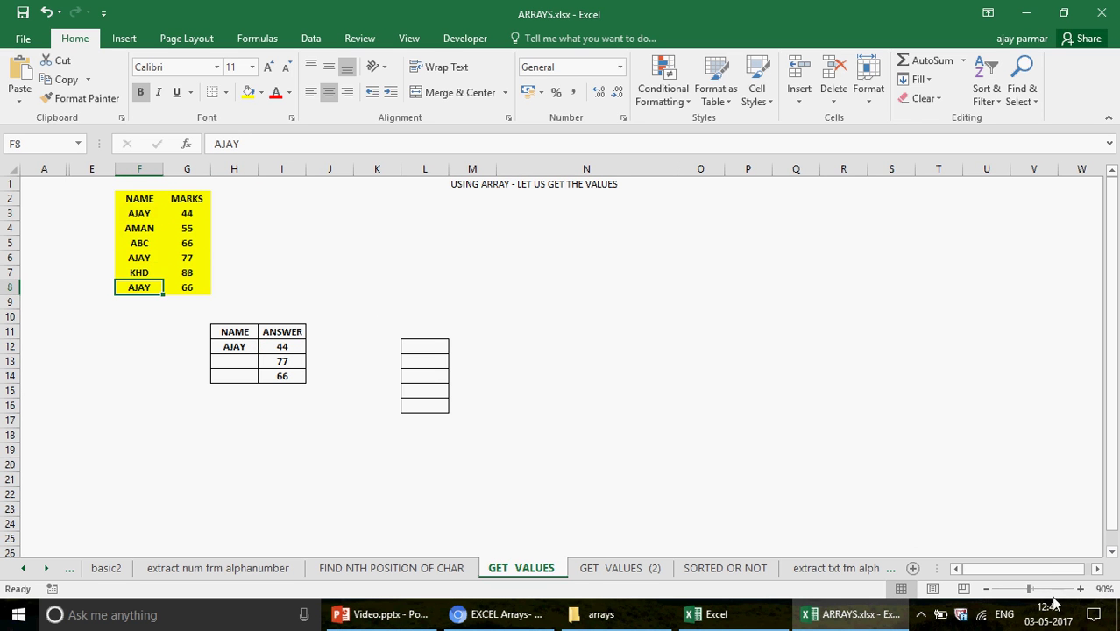
- Compare the ANSWER cells I12:I14 with the matching marks in G3, G6 and G8 of the yellow table
click(1081, 594)
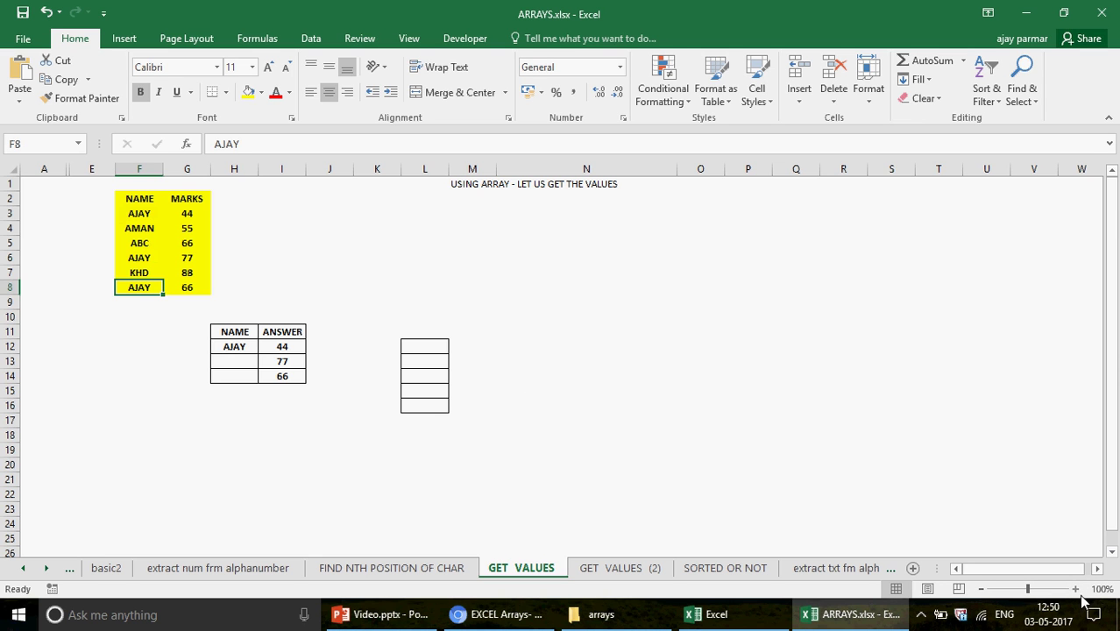
click(1081, 594)
click(1081, 594)
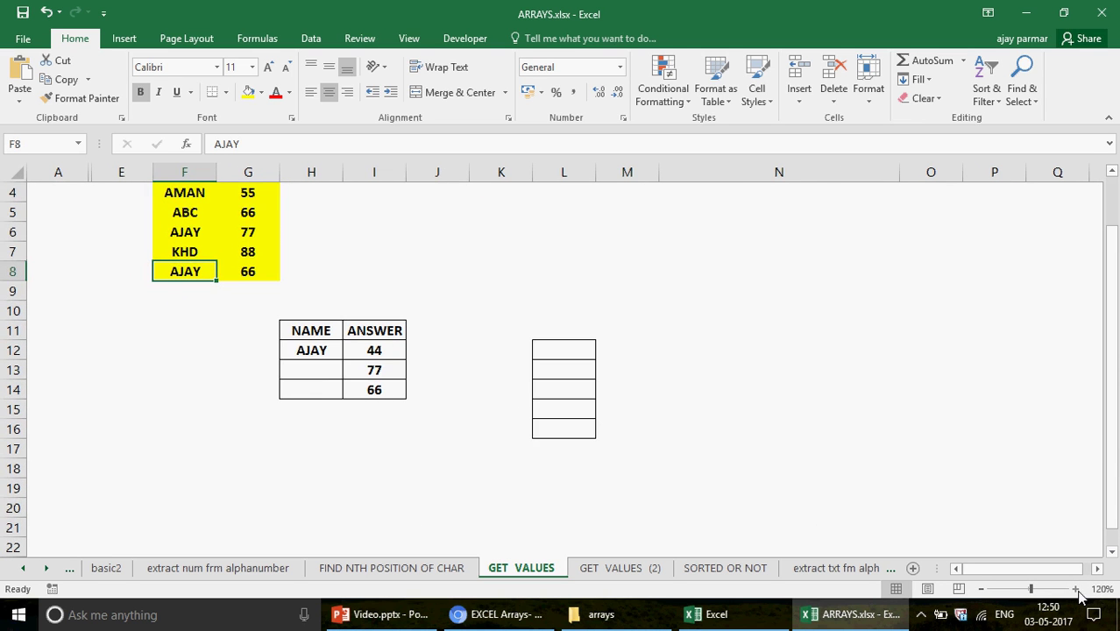
scroll(1102, 420, up, 1)
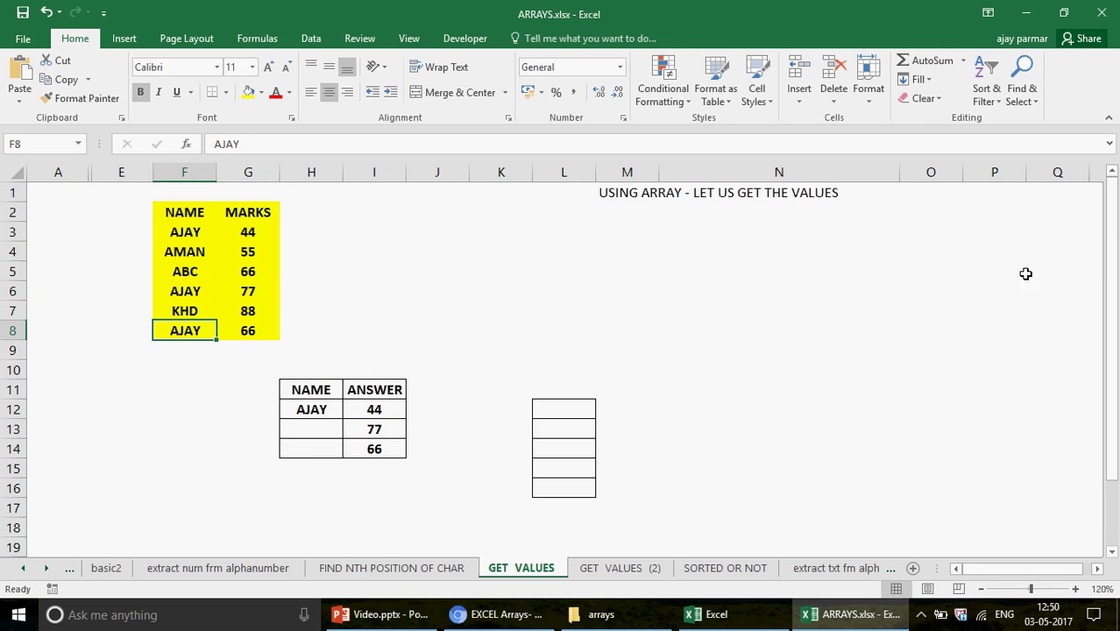
click(370, 413)
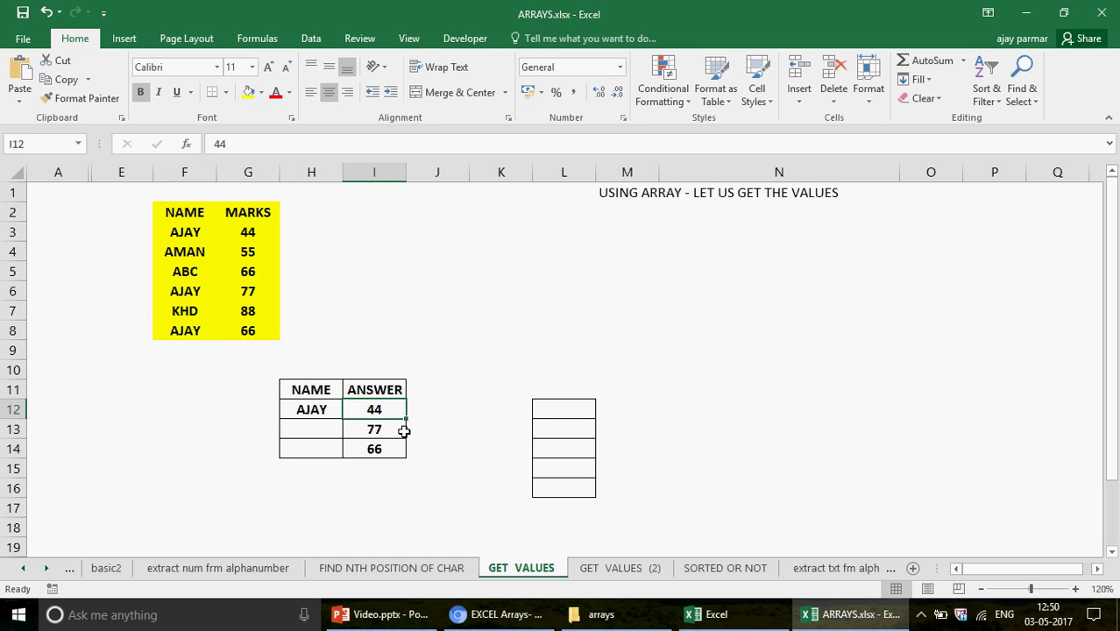
click(403, 430)
key(Down)
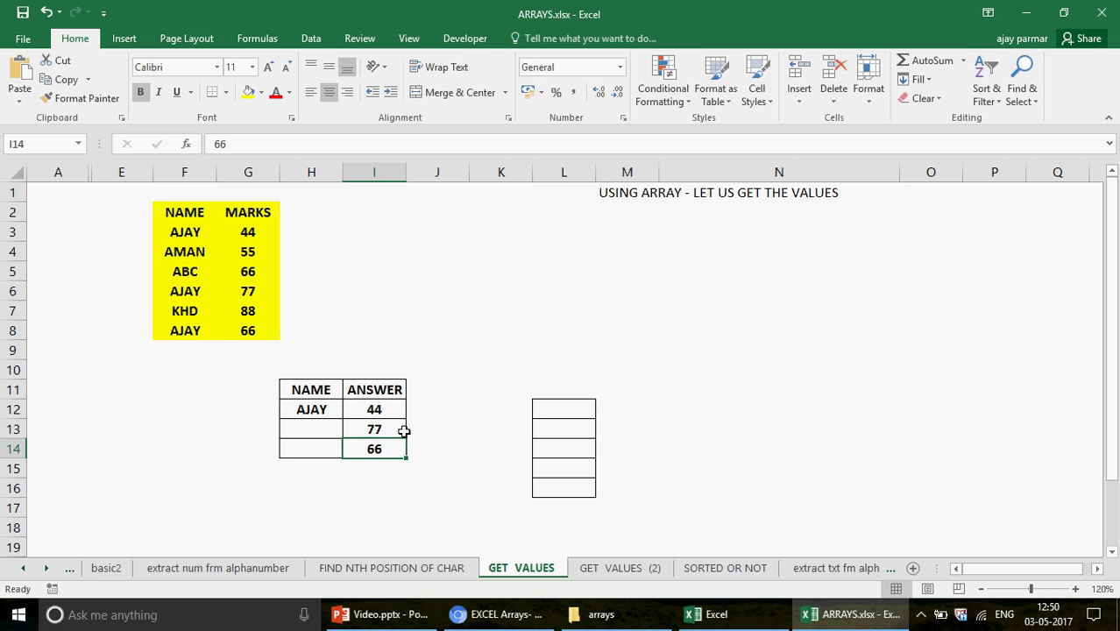
click(249, 232)
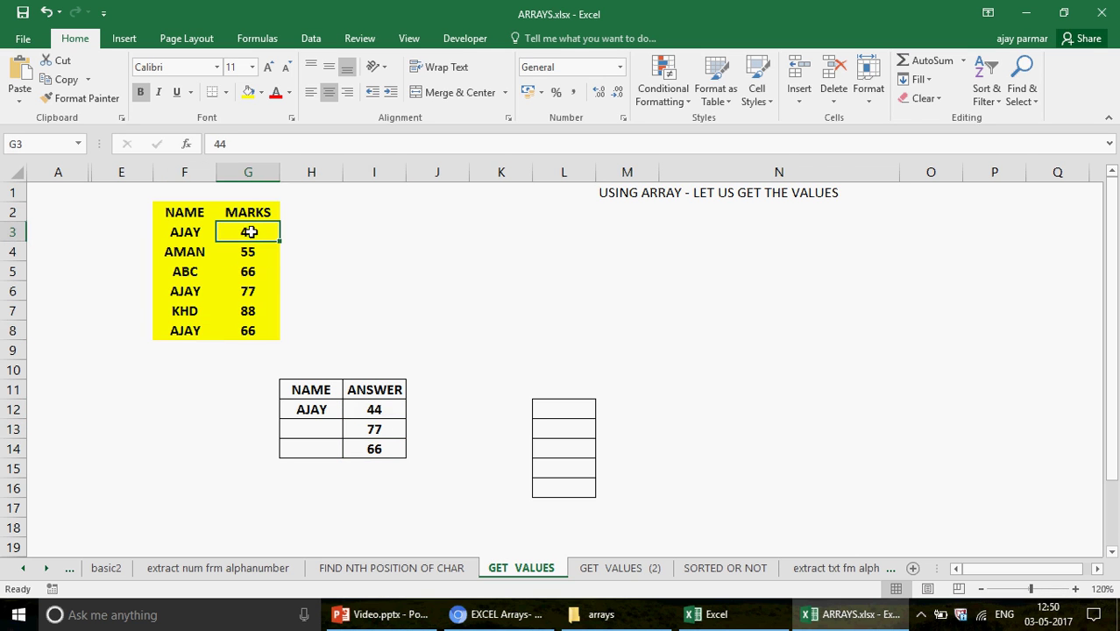
click(248, 290)
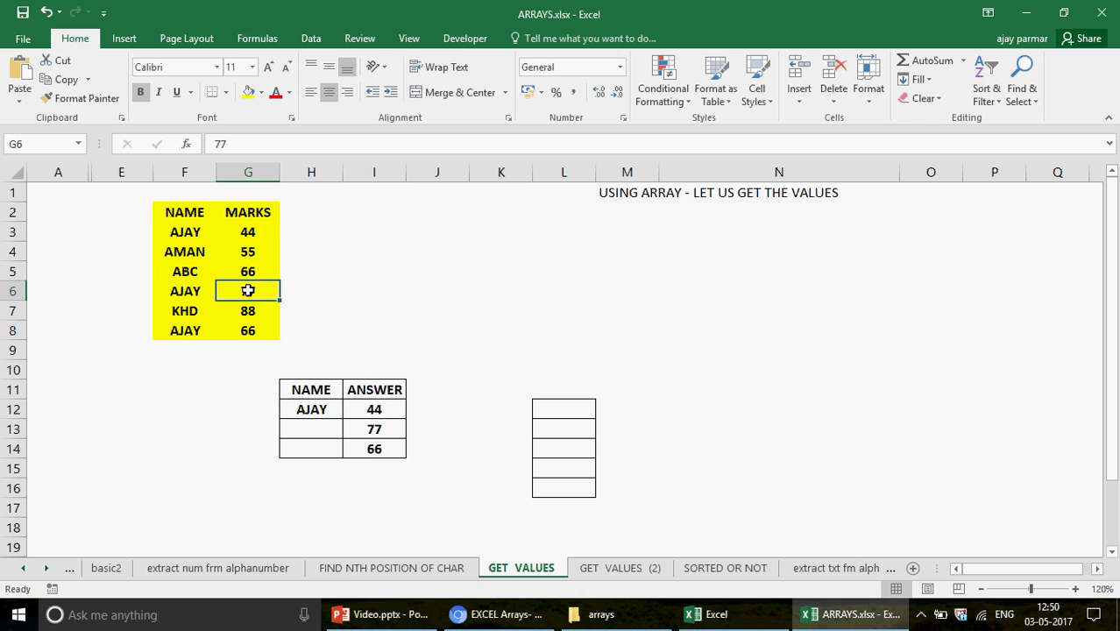
click(249, 332)
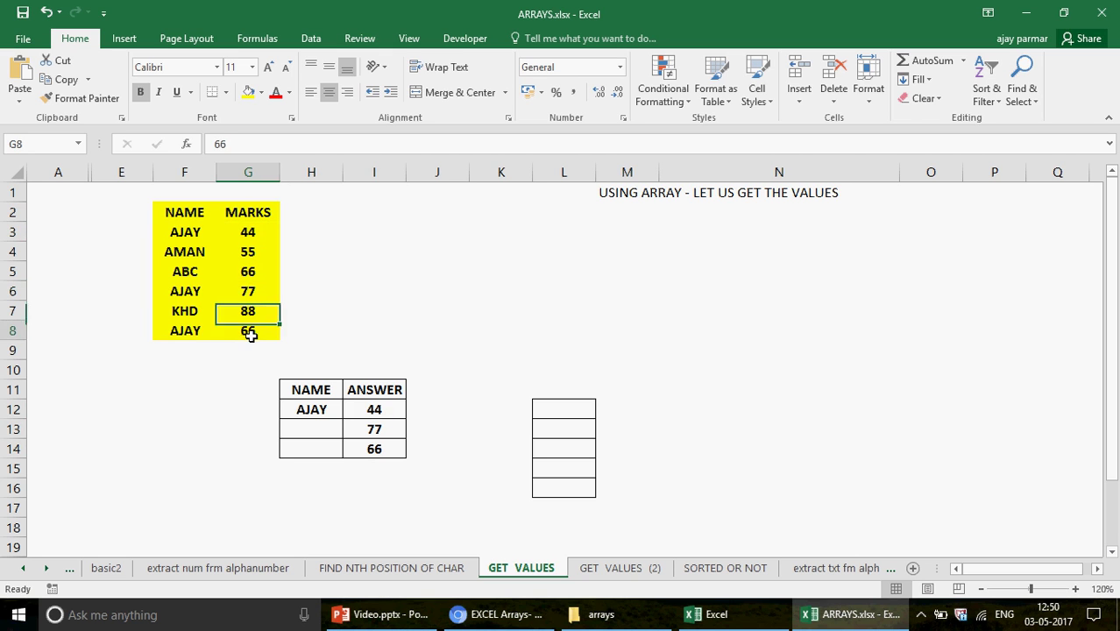
click(373, 409)
key(Down)
click(376, 409)
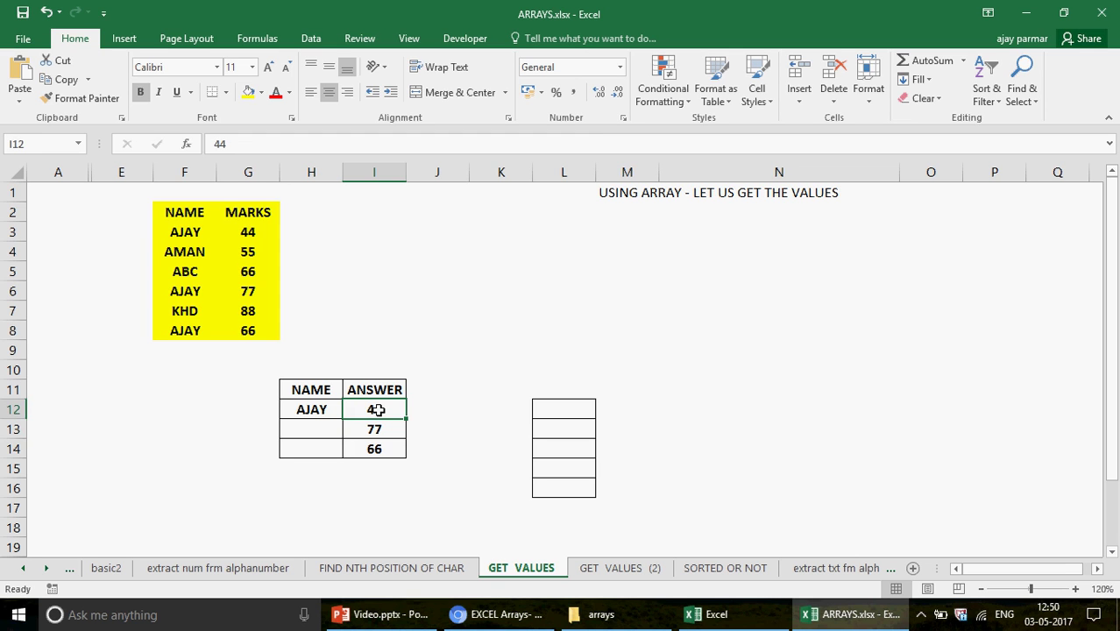
- Go over the entries in the NAME column from F3 downward and check how row 3 pairs a name with its mark
key(Right)
key(Right)
key(Right)
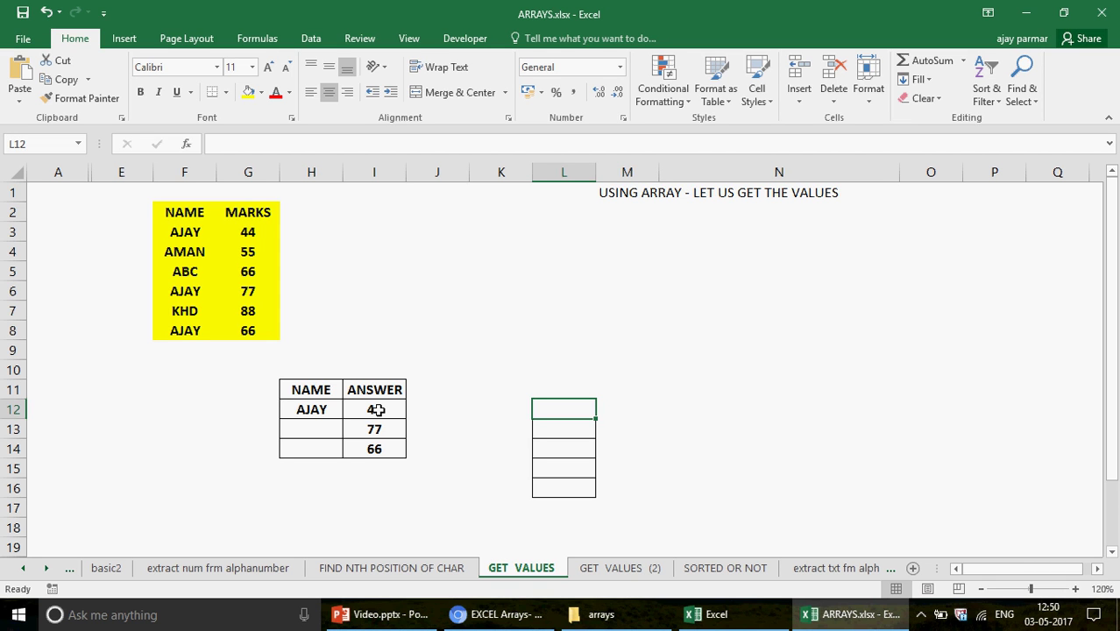
click(260, 227)
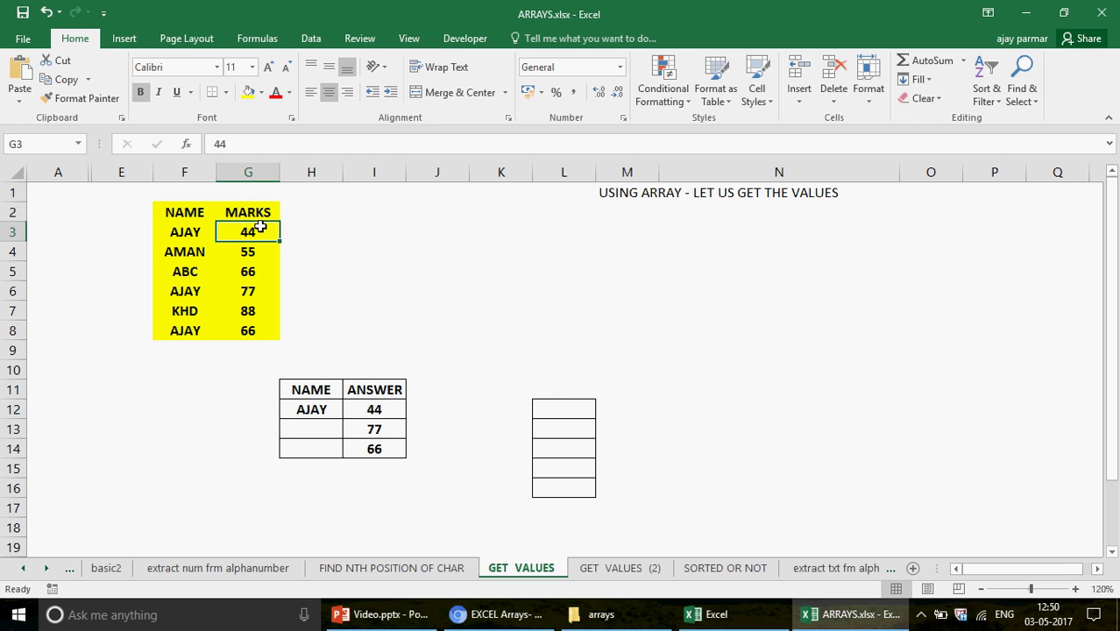
key(Left)
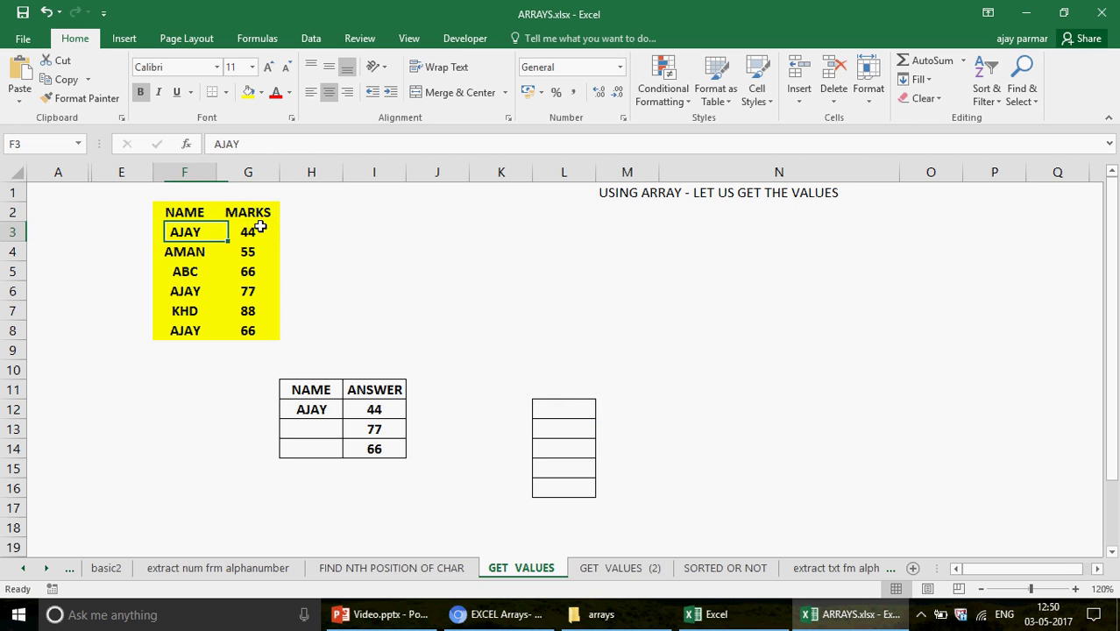
key(Down)
key(Down)
key(Down)
key(Down)
key(Up)
key(Up)
key(Up)
key(Up)
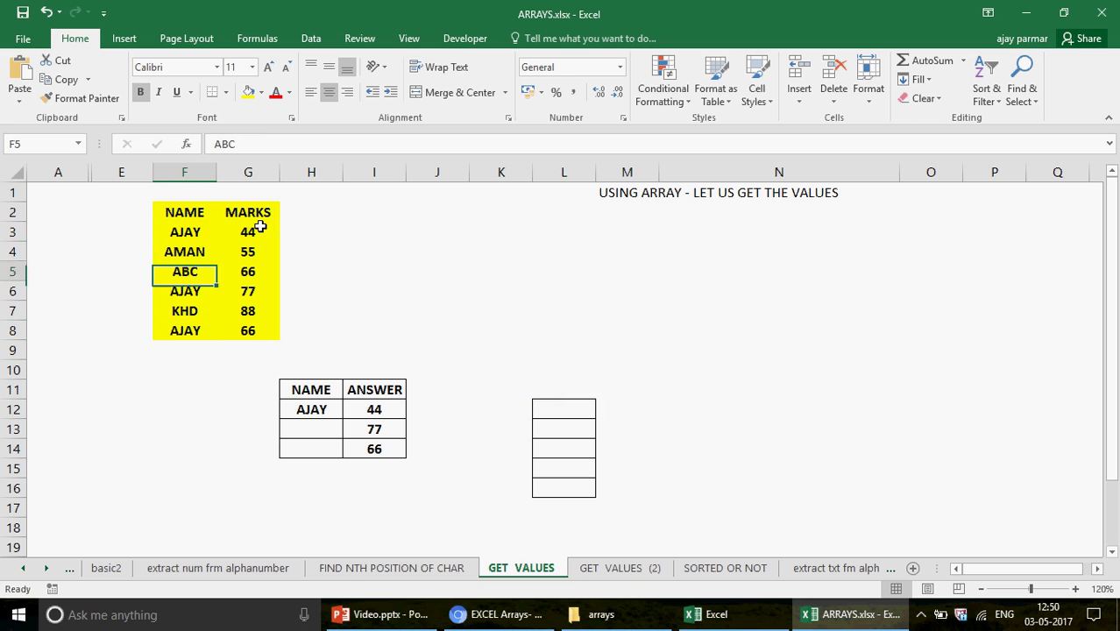
key(Down)
key(Down)
key(Down)
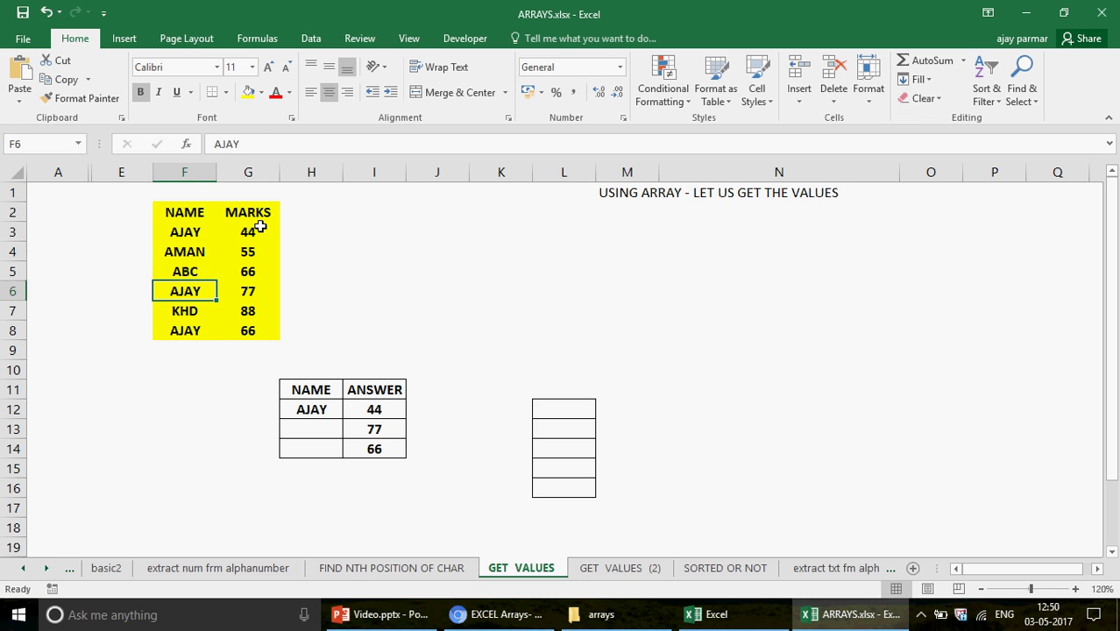
key(Up)
key(Up)
key(Up)
key(Right)
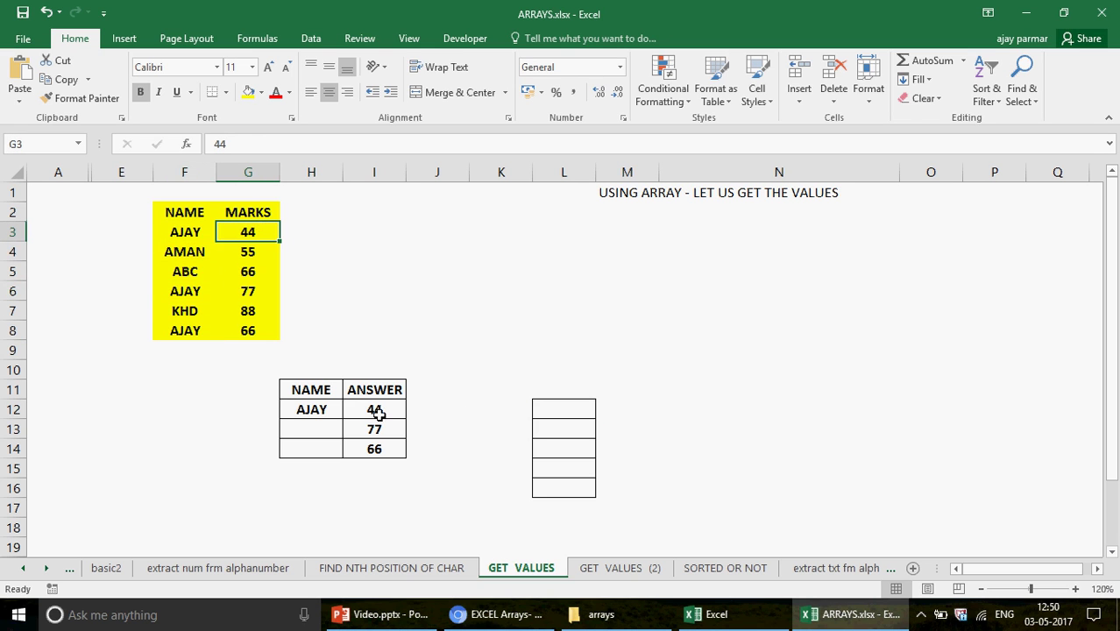
click(409, 412)
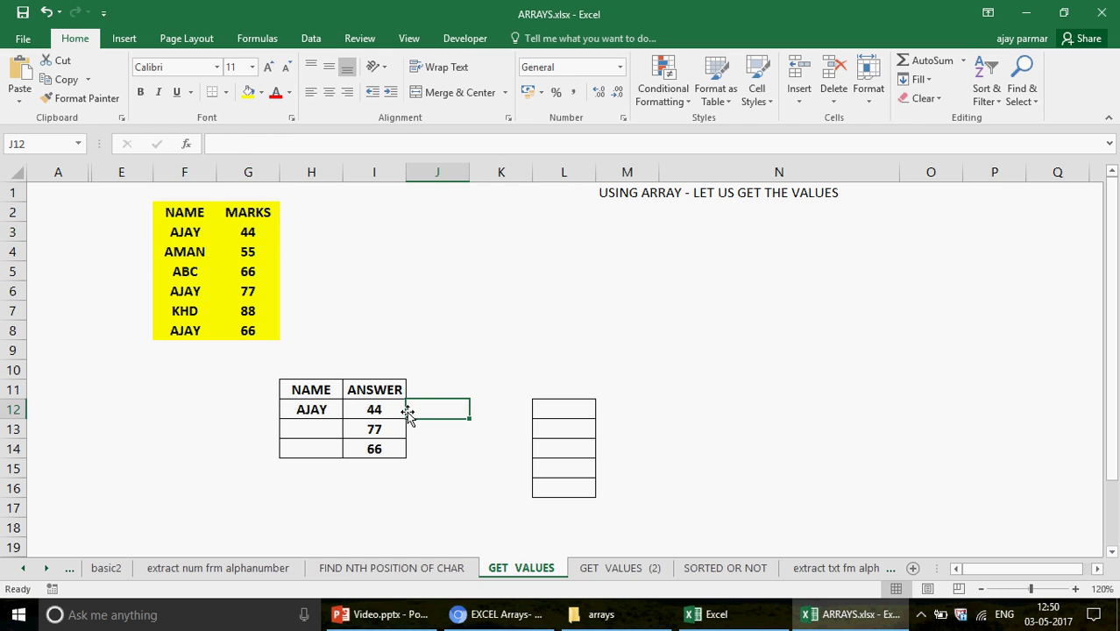
click(202, 227)
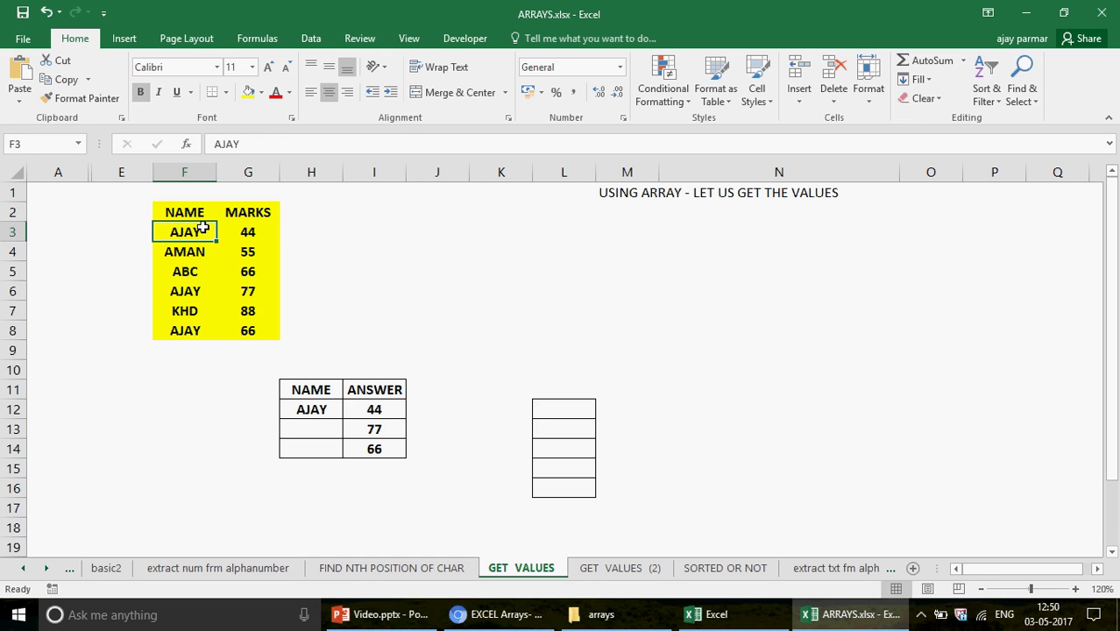
key(Left)
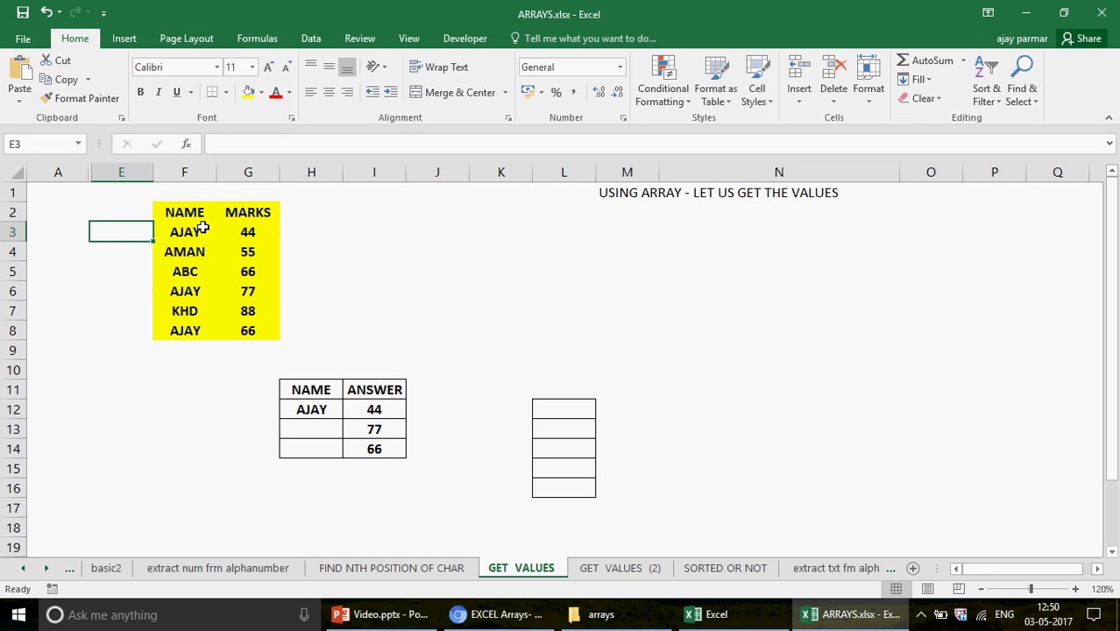
key(Right)
key(Right)
key(Right)
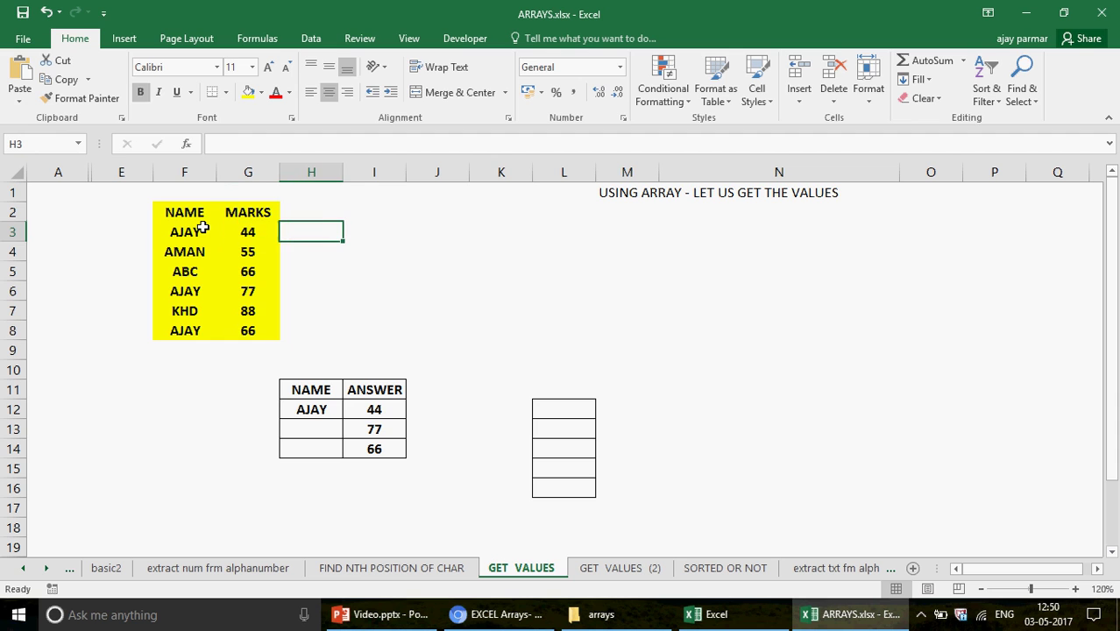
- Enter an IF formula in I3 that returns G3 when F3 equals the repeated name, otherwise an empty text, and fill it down to I8
key(Right)
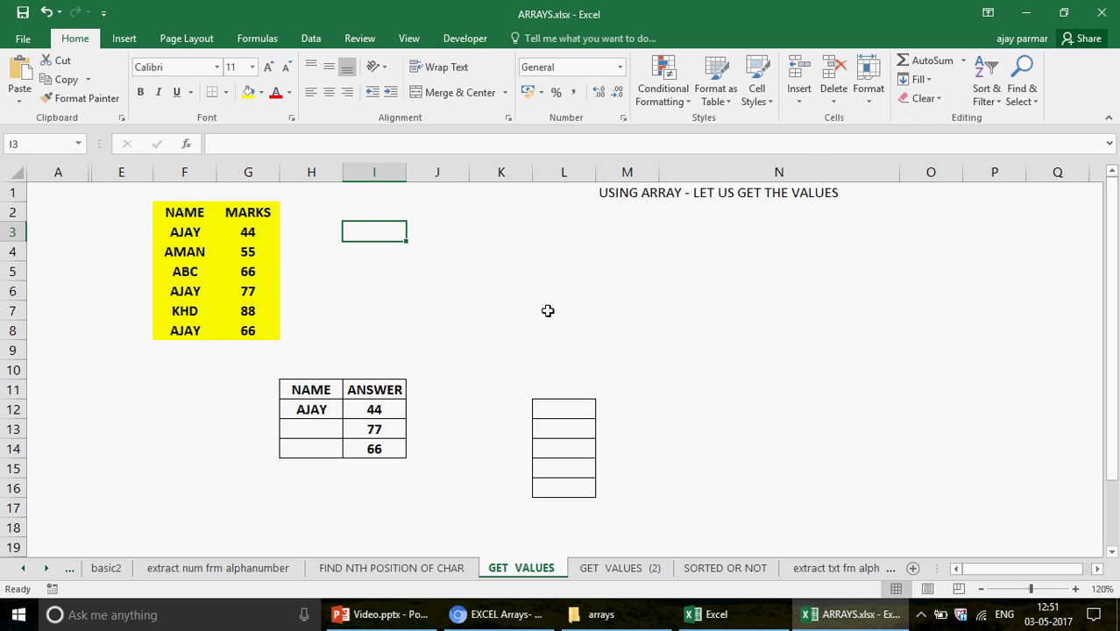
text(=if)
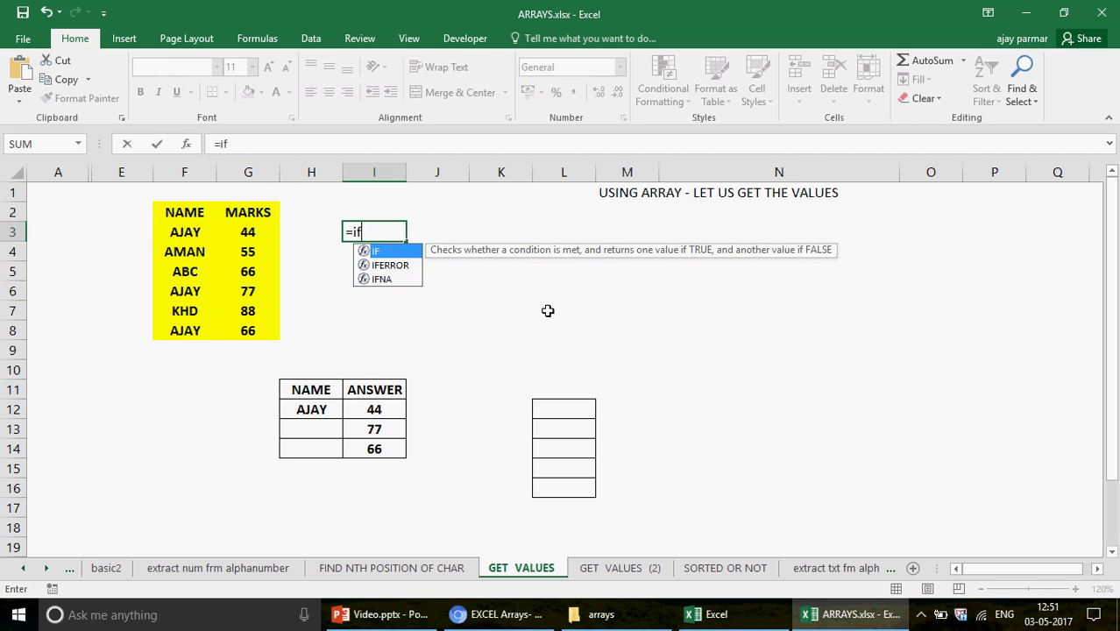
text(()
key(Left)
key(Left)
key(Left)
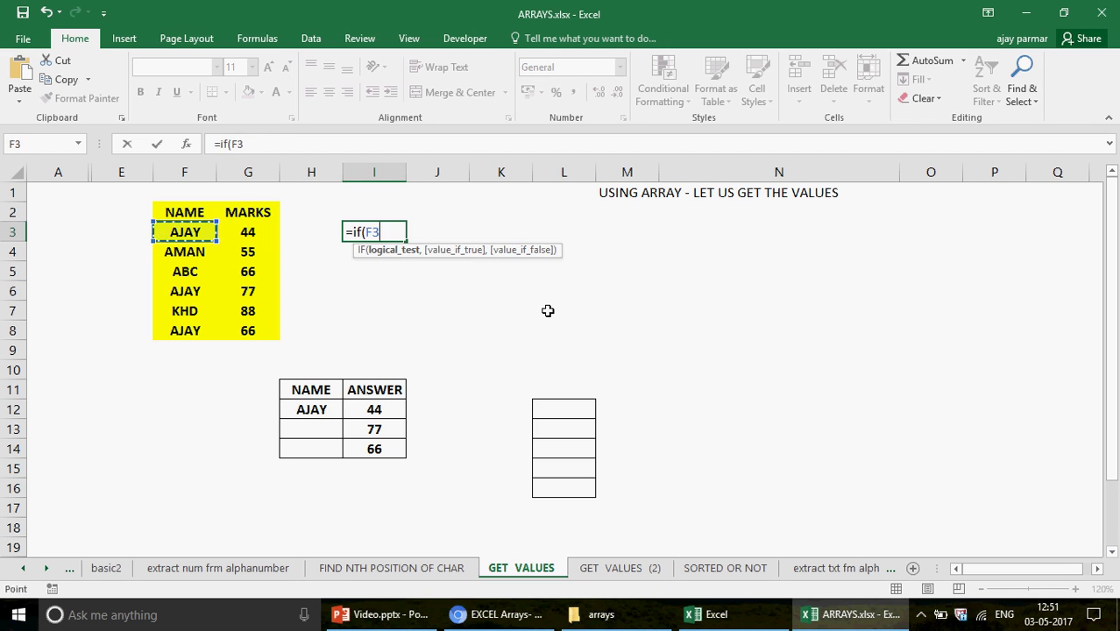
text(="ajay",)
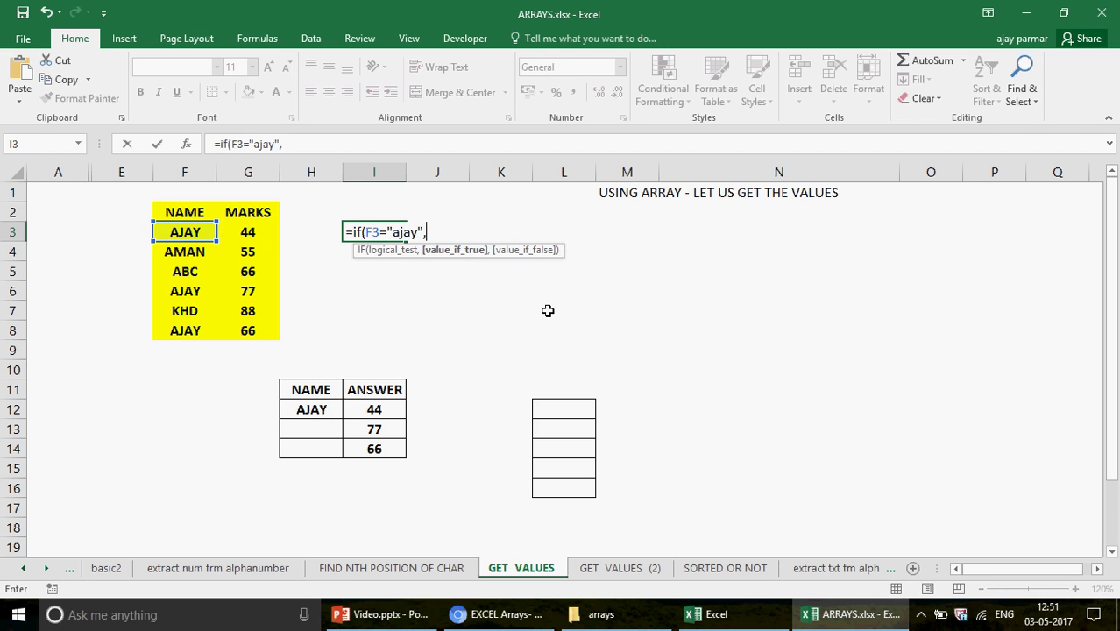
click(251, 232)
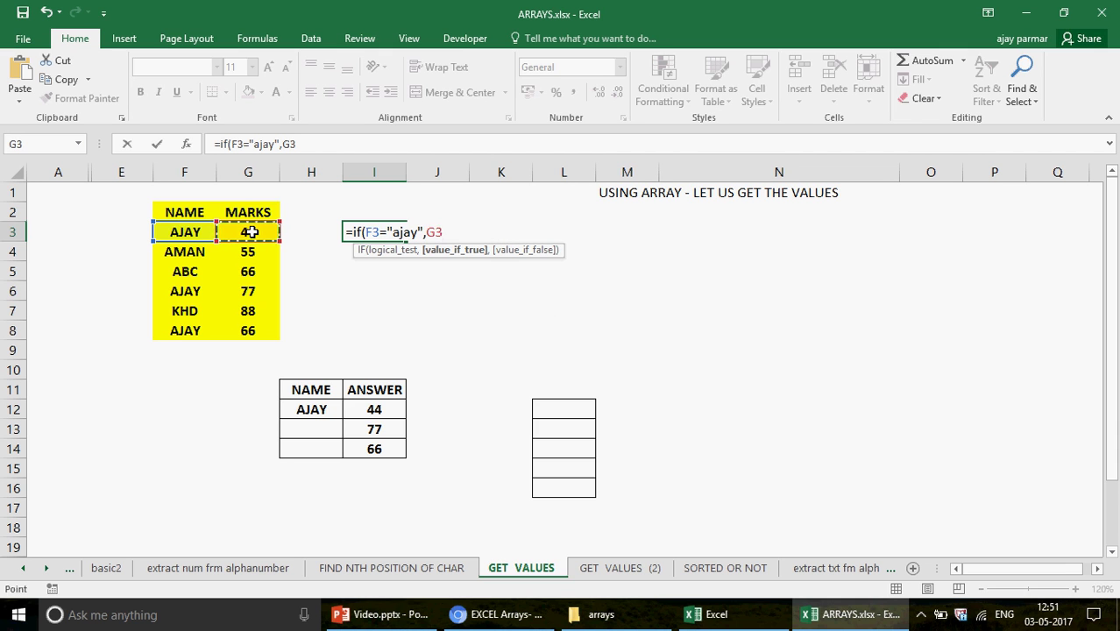
text(,""))
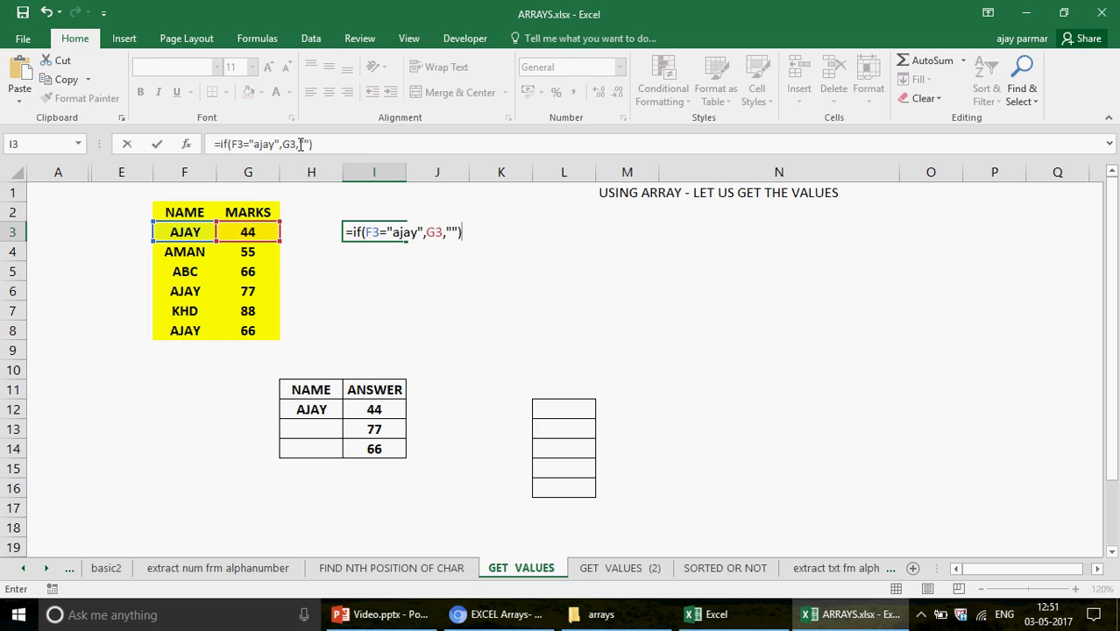
key(Return)
key(Up)
drag(406, 242, 404, 342)
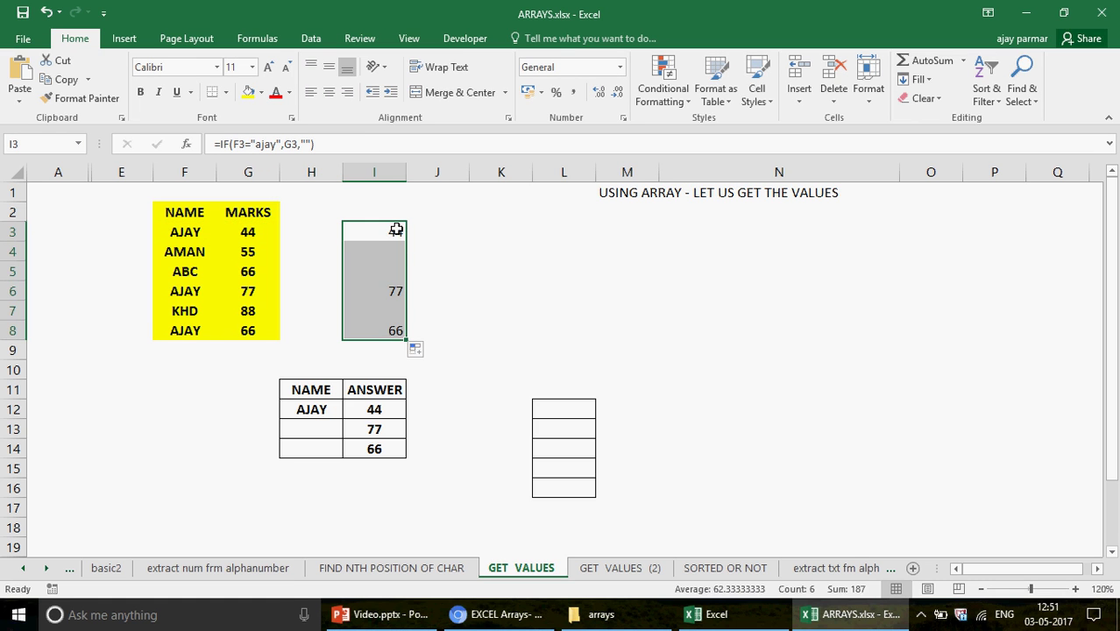
- Compare the IF formulas in I3 and I4 with the name in F3 and the mark in G3
key(Down)
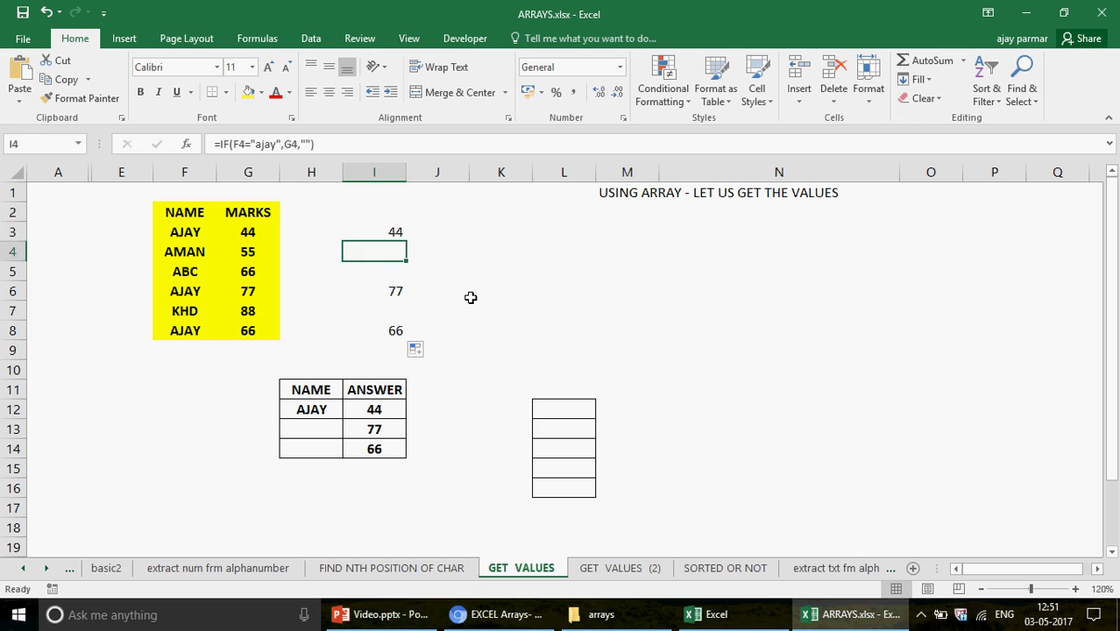
key(Up)
key(Up)
key(Down)
key(Down)
key(Up)
key(Down)
key(Left)
key(Up)
key(Left)
key(Left)
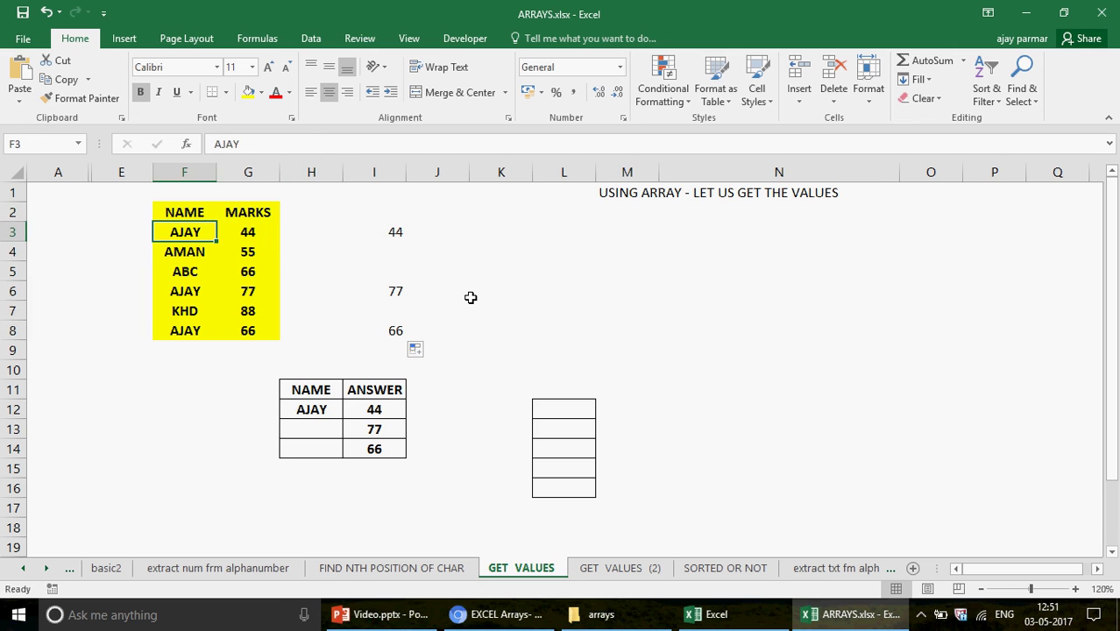
key(Right)
key(Left)
key(Right)
key(Right)
key(Right)
key(Right)
key(Left)
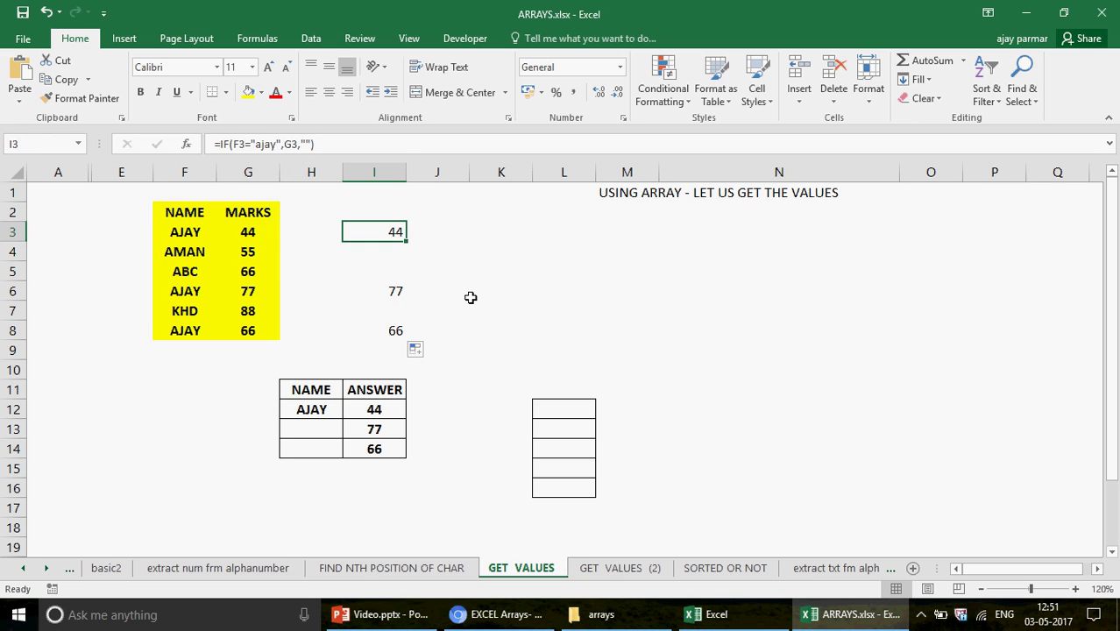
- Go down the IF results in column I from I3 to the ANSWER cell I12
key(Down)
key(Down)
key(Down)
key(Down)
key(Down)
key(Down)
key(Down)
key(Down)
key(Down)
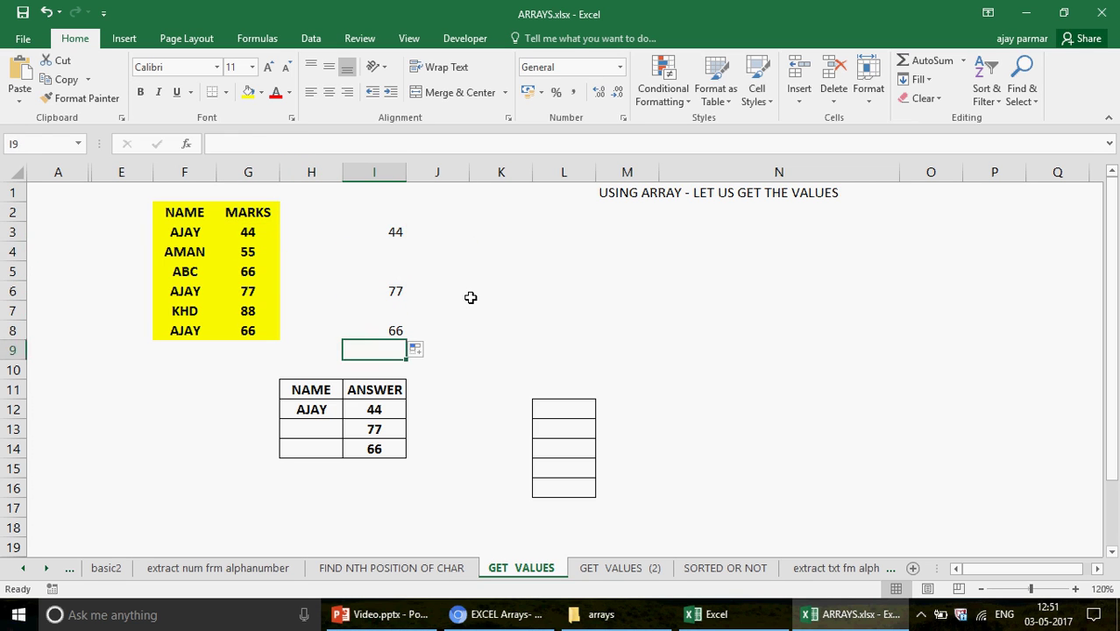
key(Down)
key(Up)
key(Down)
key(Up)
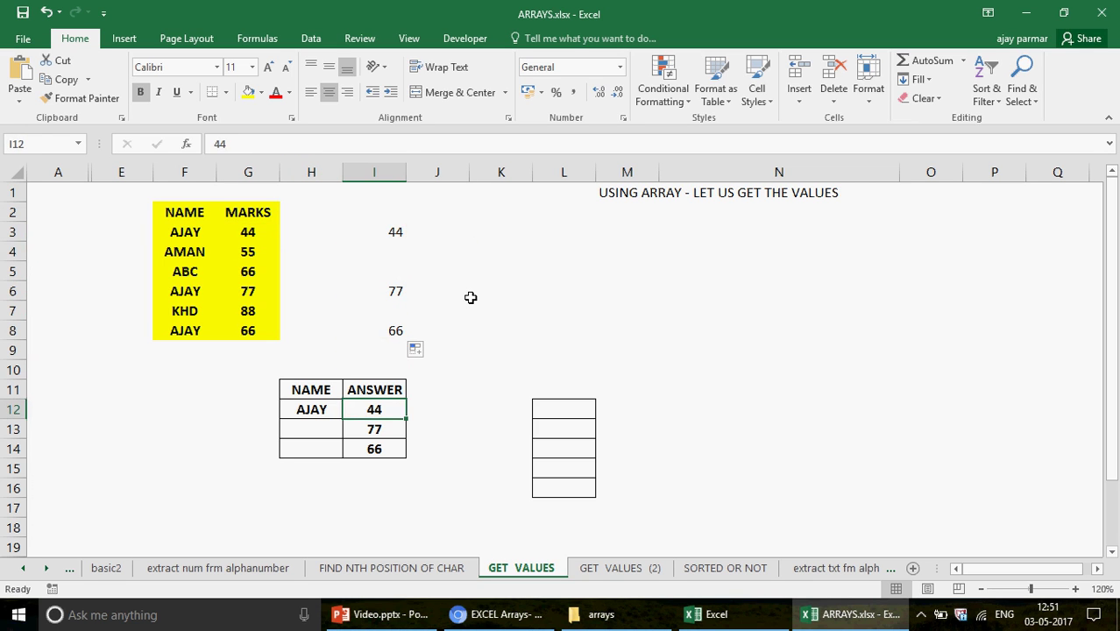
- Clear the existing marks from the ANSWER cells I12:I14
key(Down)
key(Down)
key(Up)
key(Up)
key(shift+Down)
key(shift+Down)
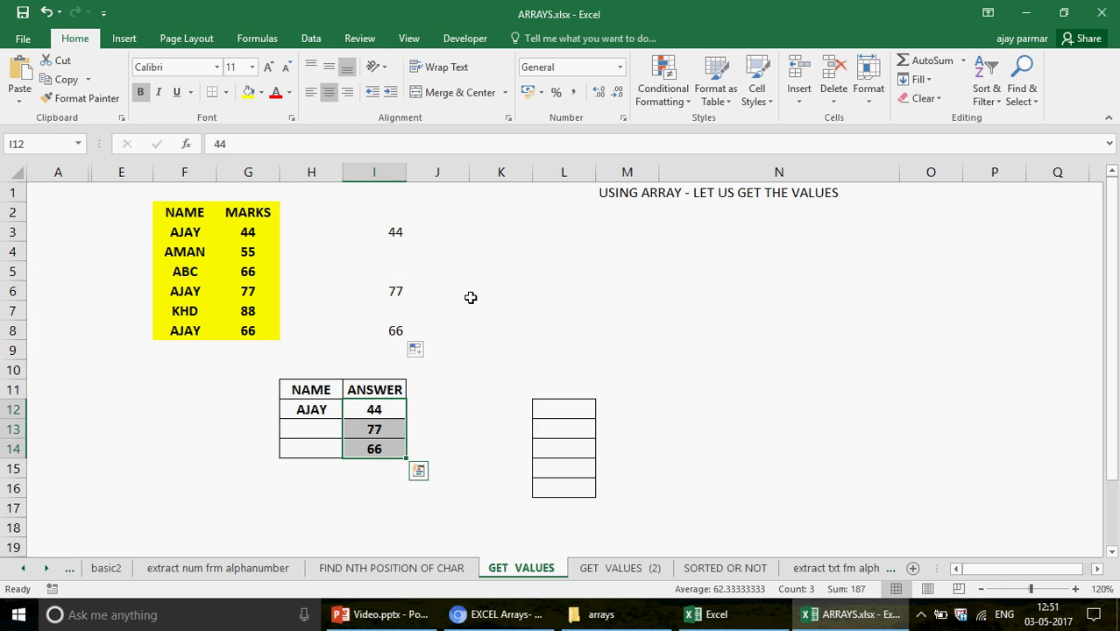
key(Delete)
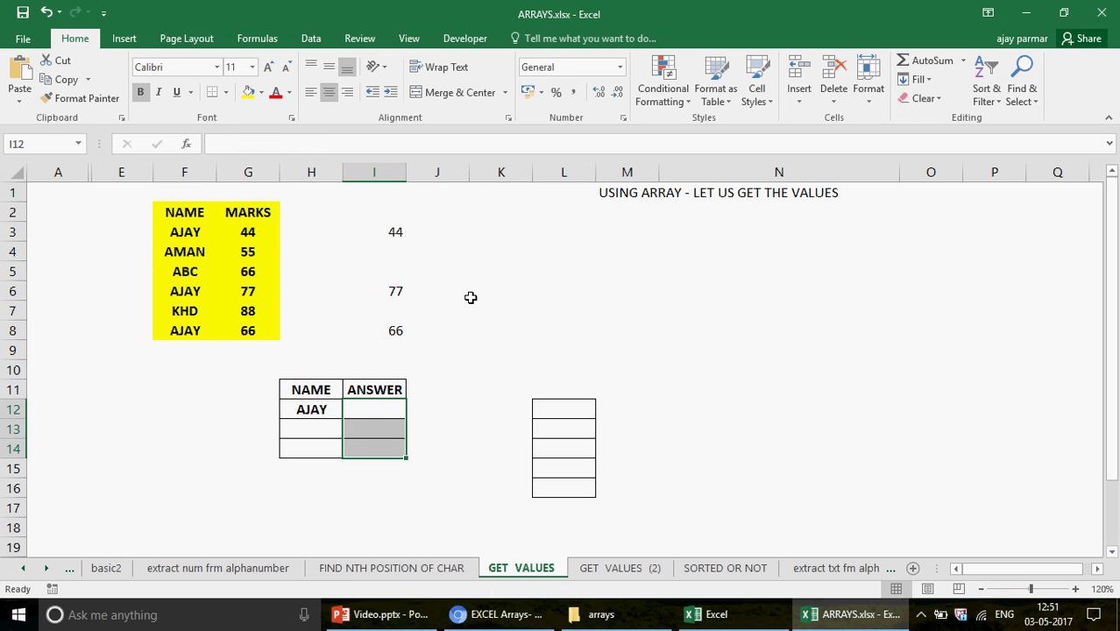
- Examine the marks and blank cells that the IF formulas return in I3:I8
click(391, 218)
key(shift+Down)
key(shift+Down)
key(shift+Down)
key(shift+Down)
key(shift+Down)
key(shift+Down)
key(Down)
key(Down)
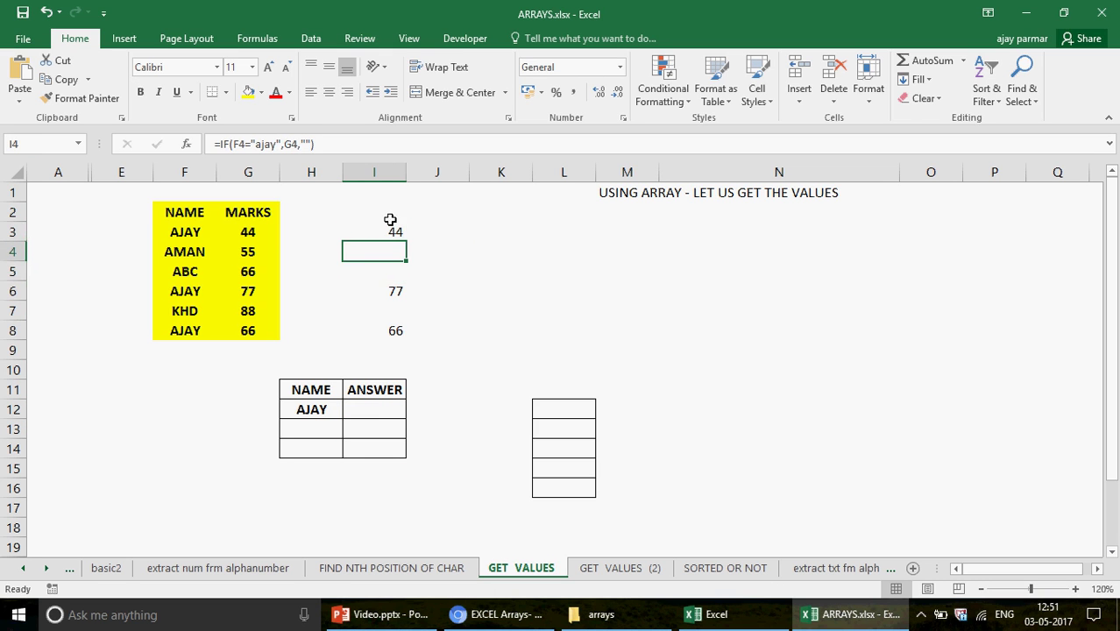
- Enter =SMALL(I3:I8,ROW(A1)) in the ANSWER cell I12 to return the smallest mark from the IF results
click(372, 406)
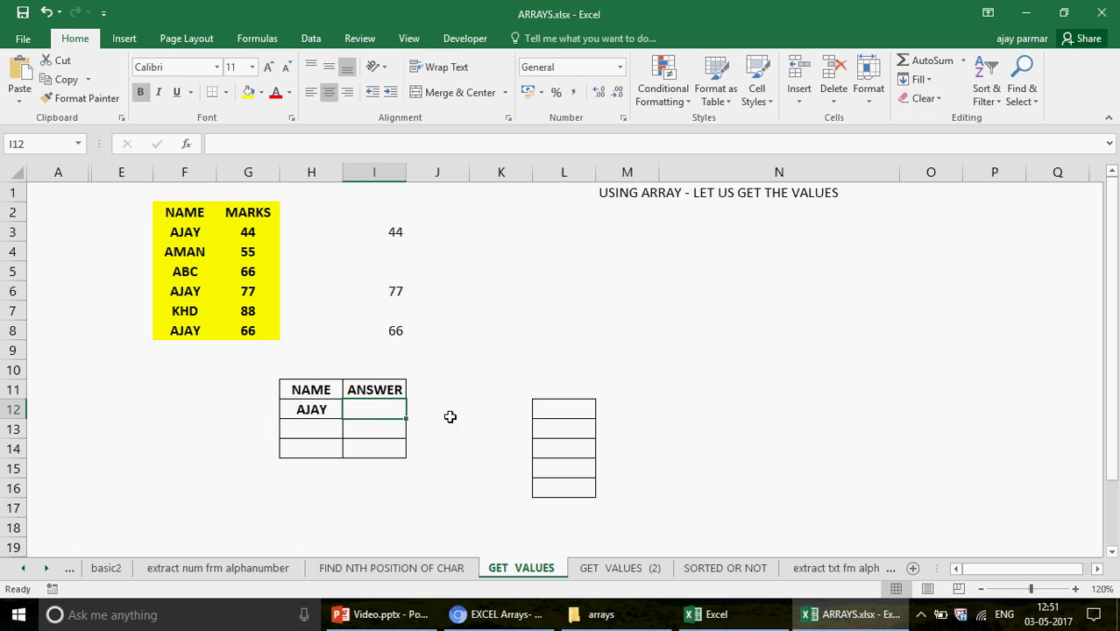
text(=small()
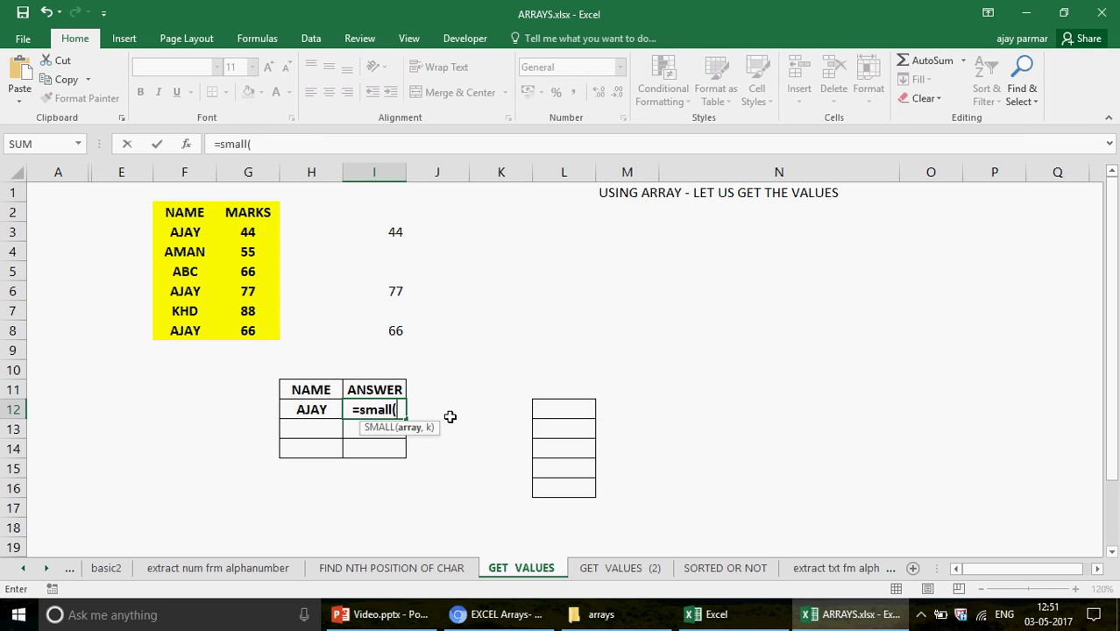
drag(391, 230, 387, 267)
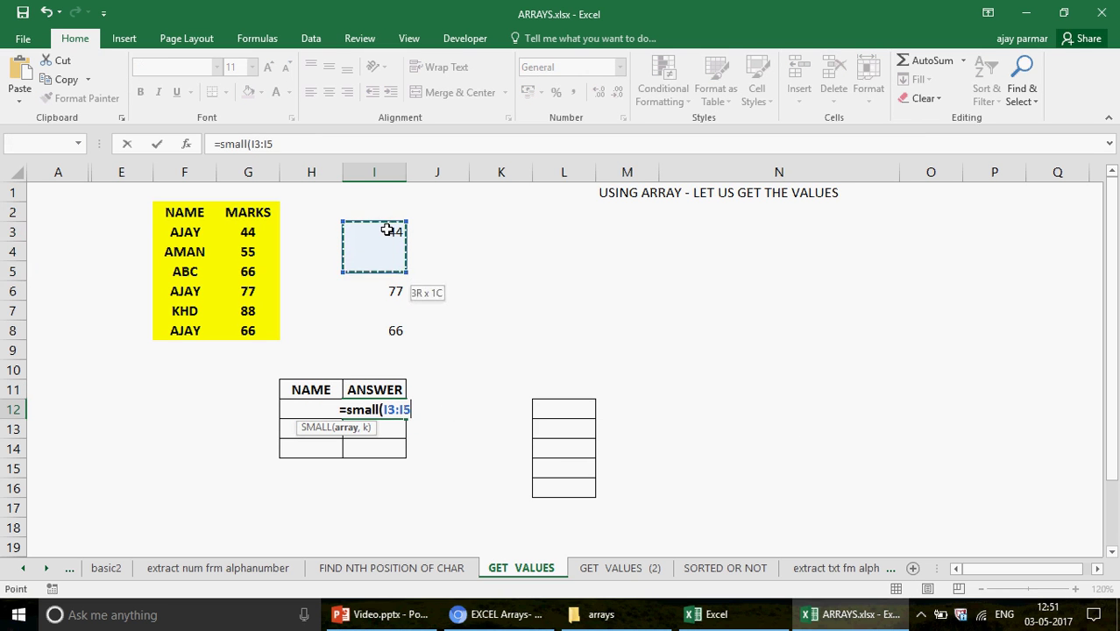
key(shift+Down)
key(shift+Down)
key(shift+Down)
text(,)
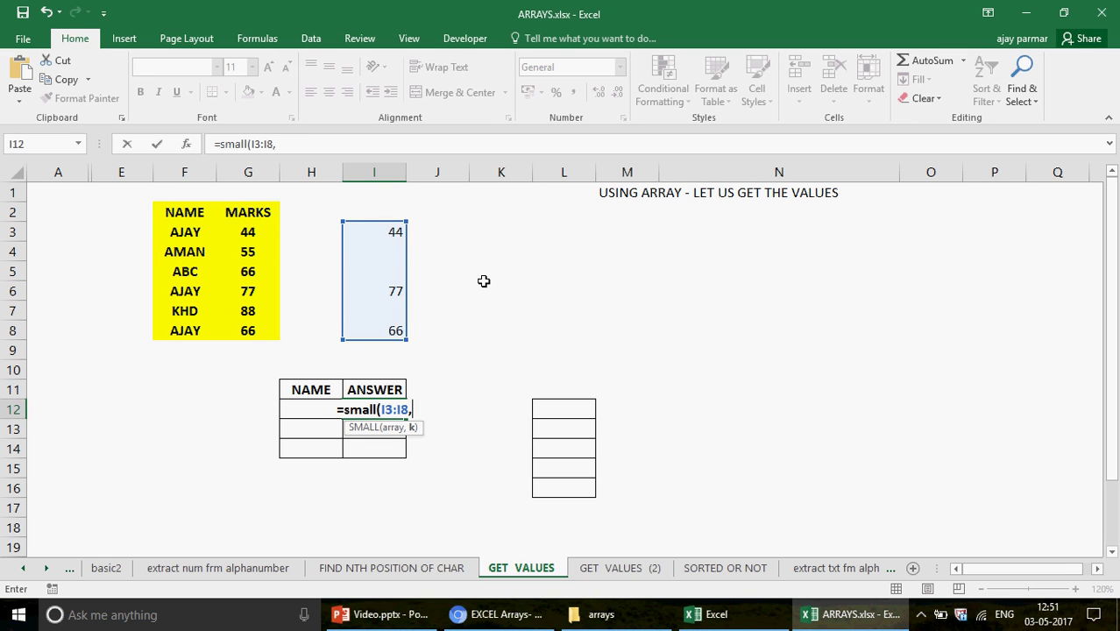
text(1)
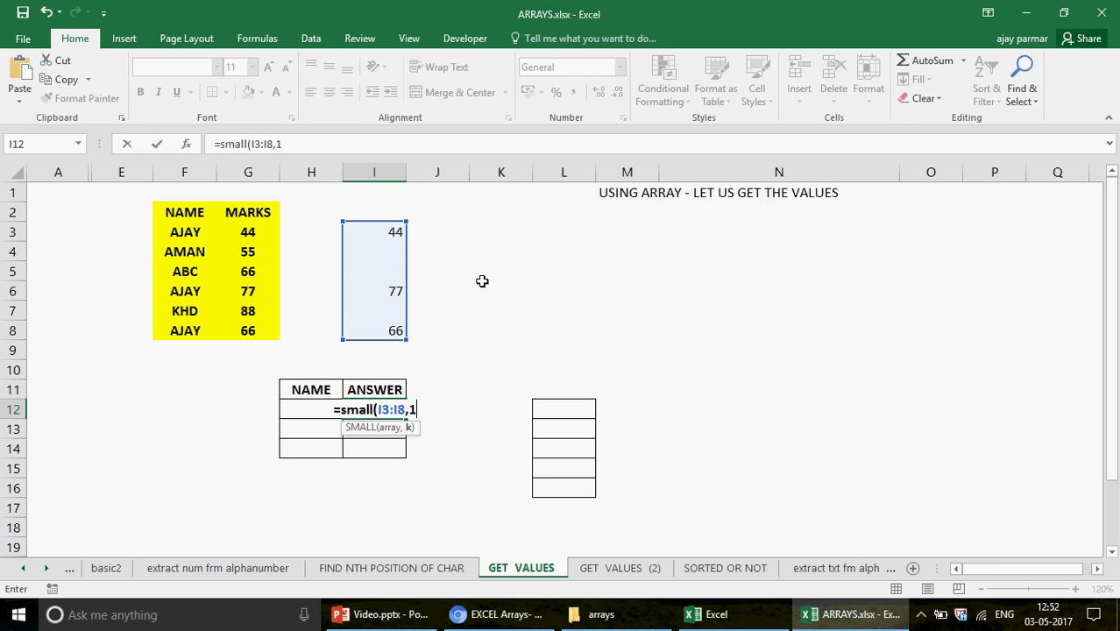
key(BackSpace)
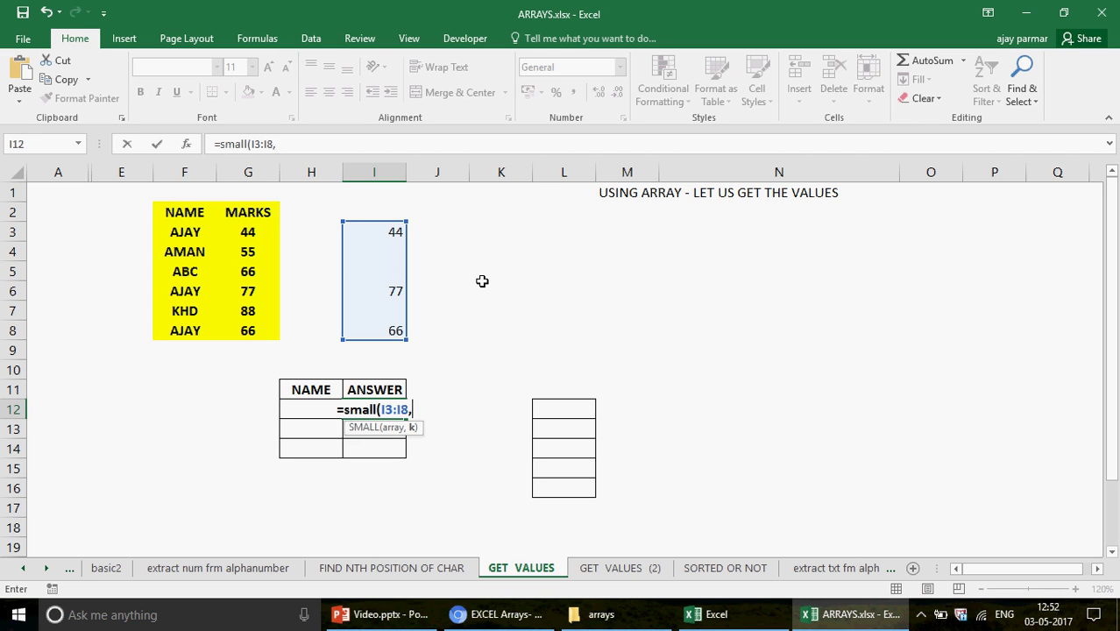
text(row()
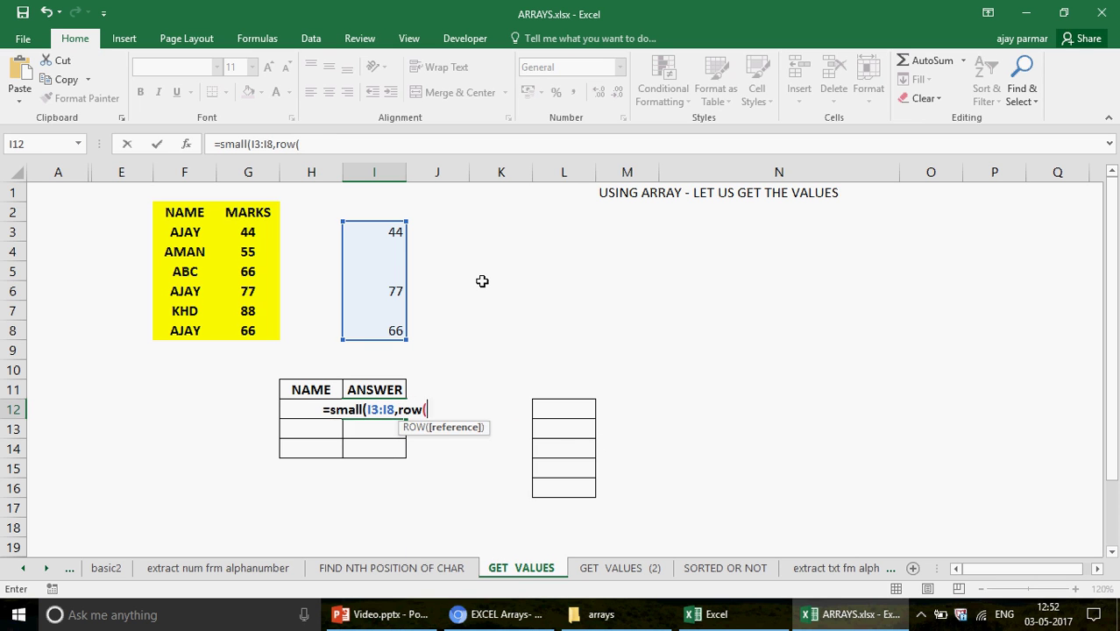
text(a1)))
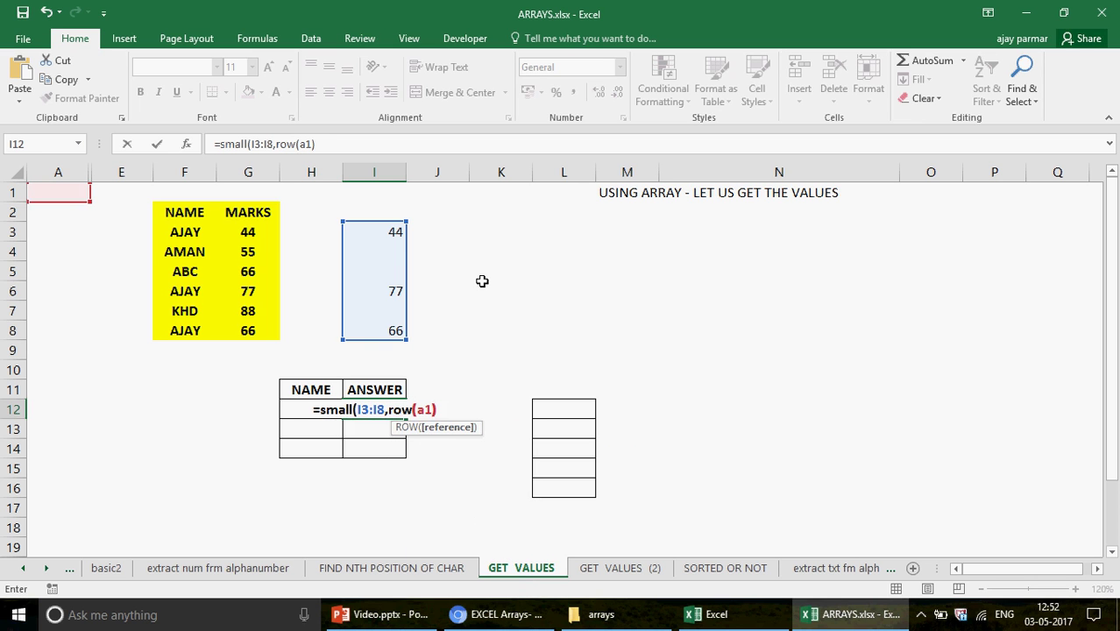
key(Return)
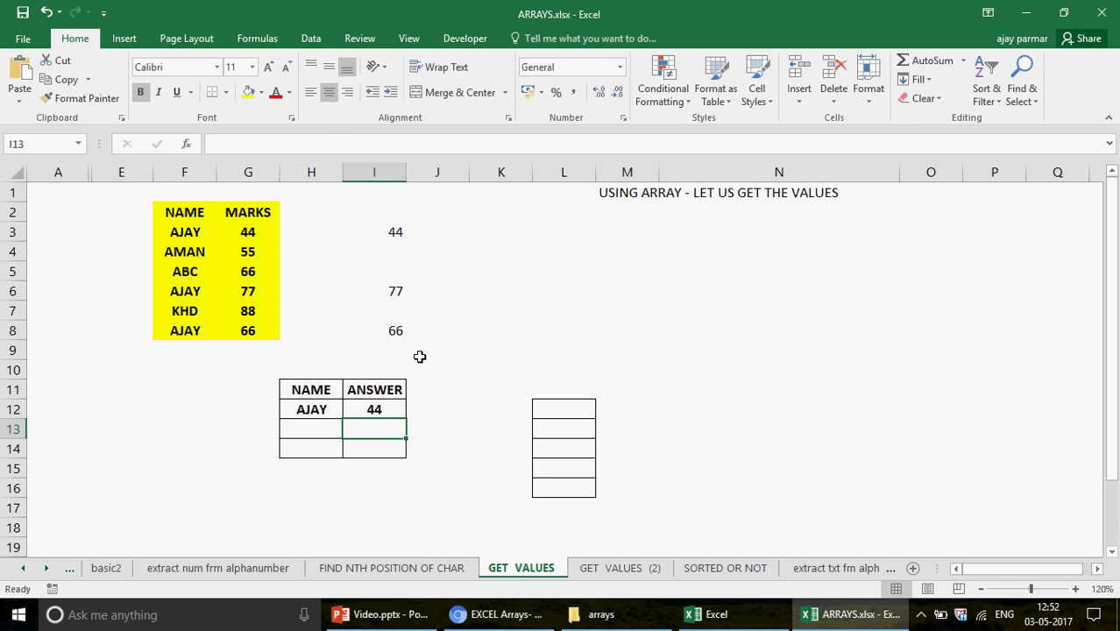
click(383, 410)
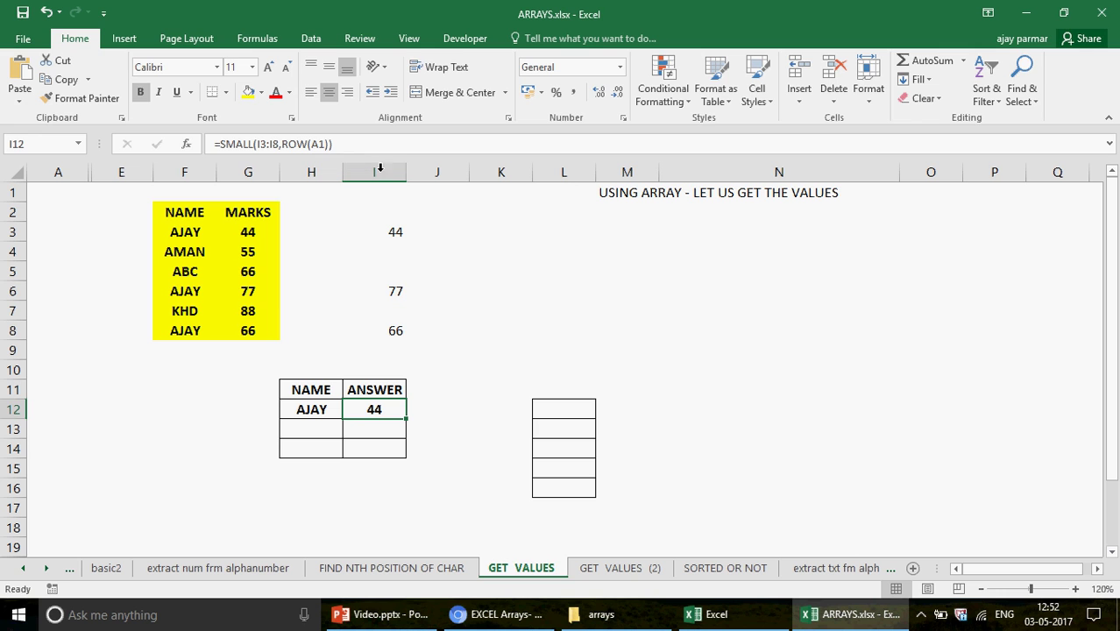
- Enter =ROW(A1) in N11 as a demonstration and fill it down to N15
click(717, 397)
text(=)
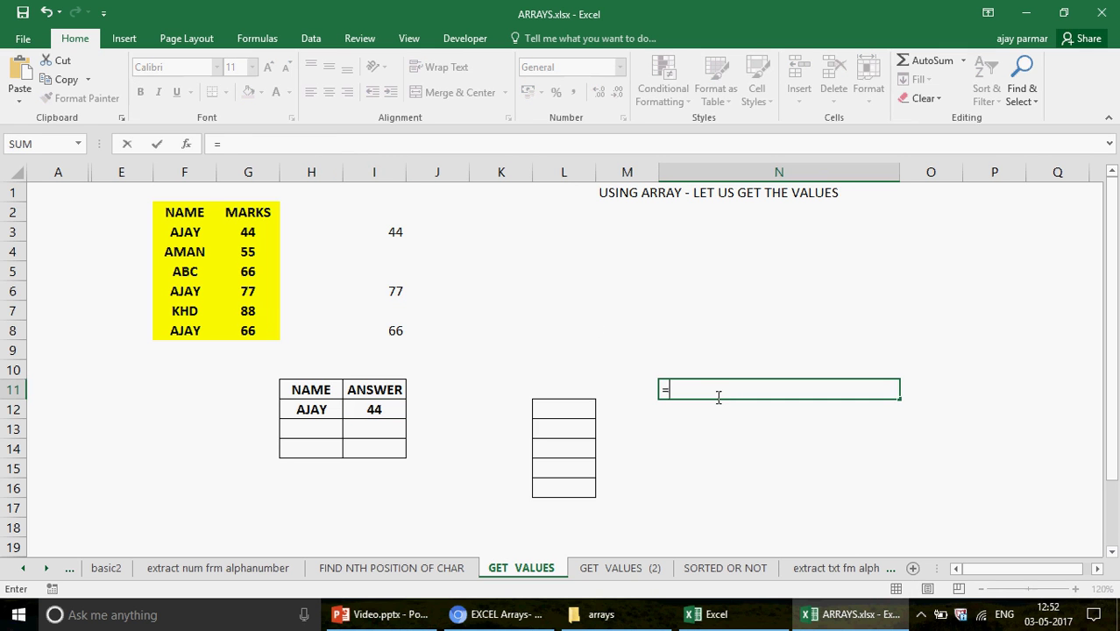
text(row()
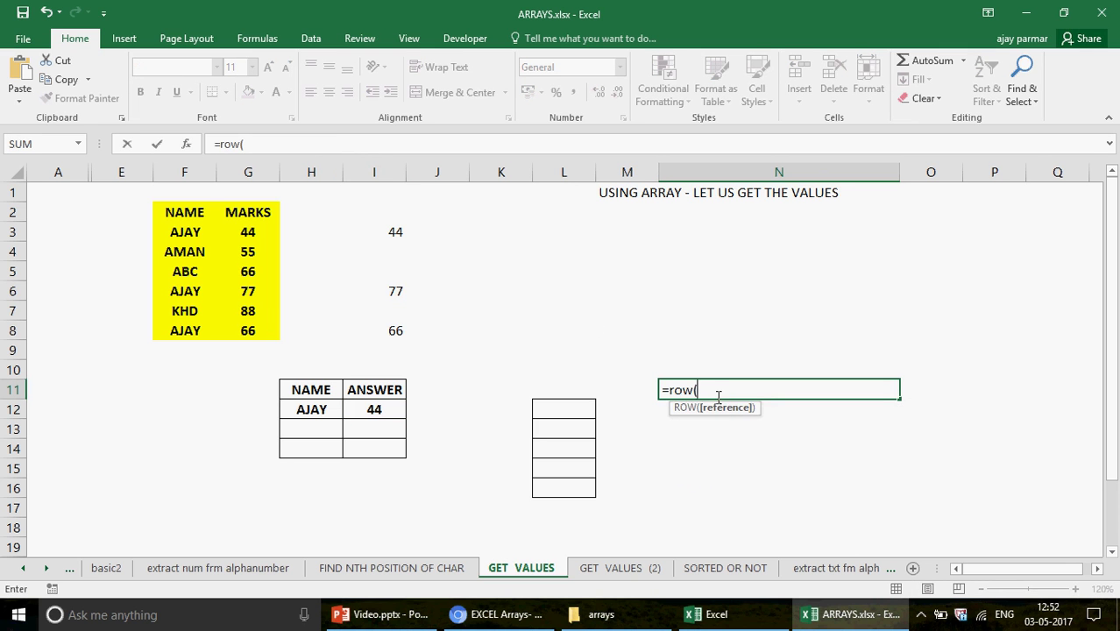
click(55, 192)
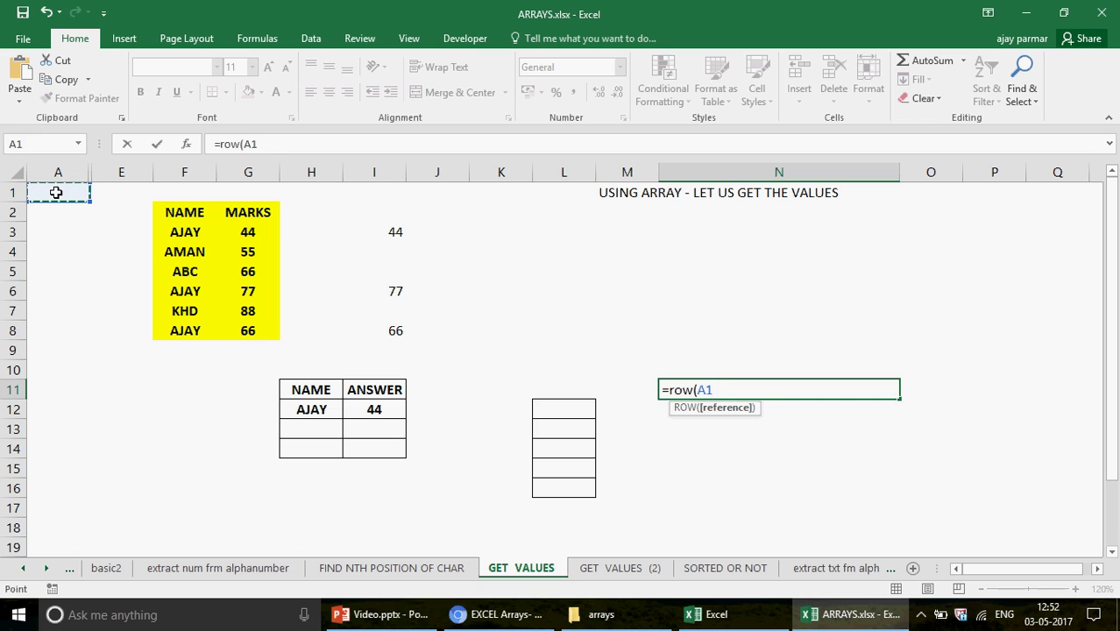
text())
key(Return)
key(Up)
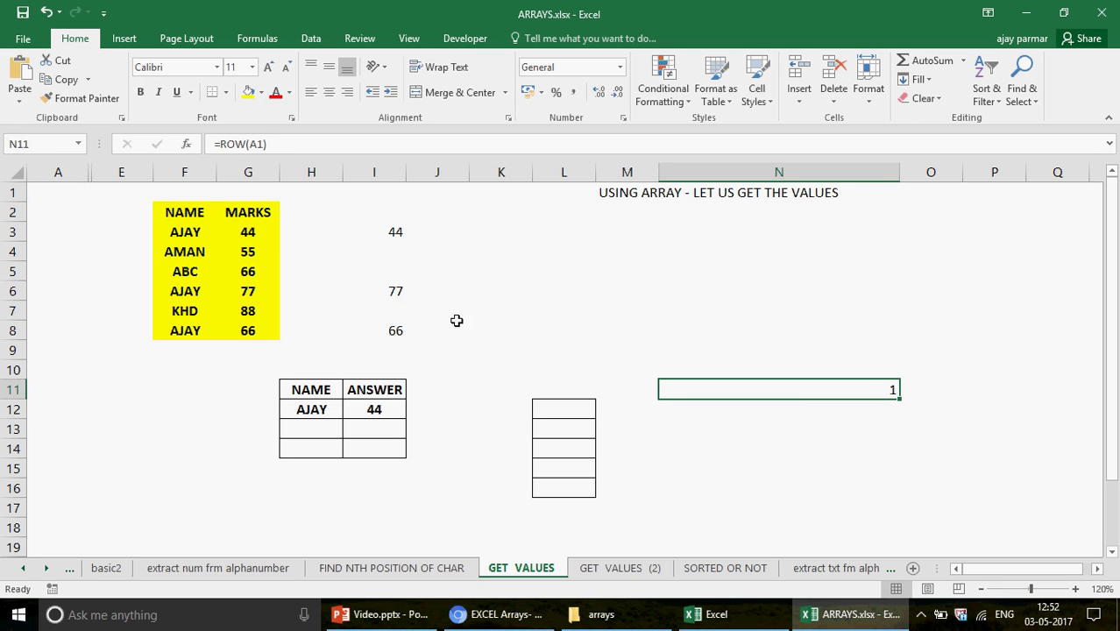
click(257, 151)
key(Escape)
drag(900, 399, 902, 475)
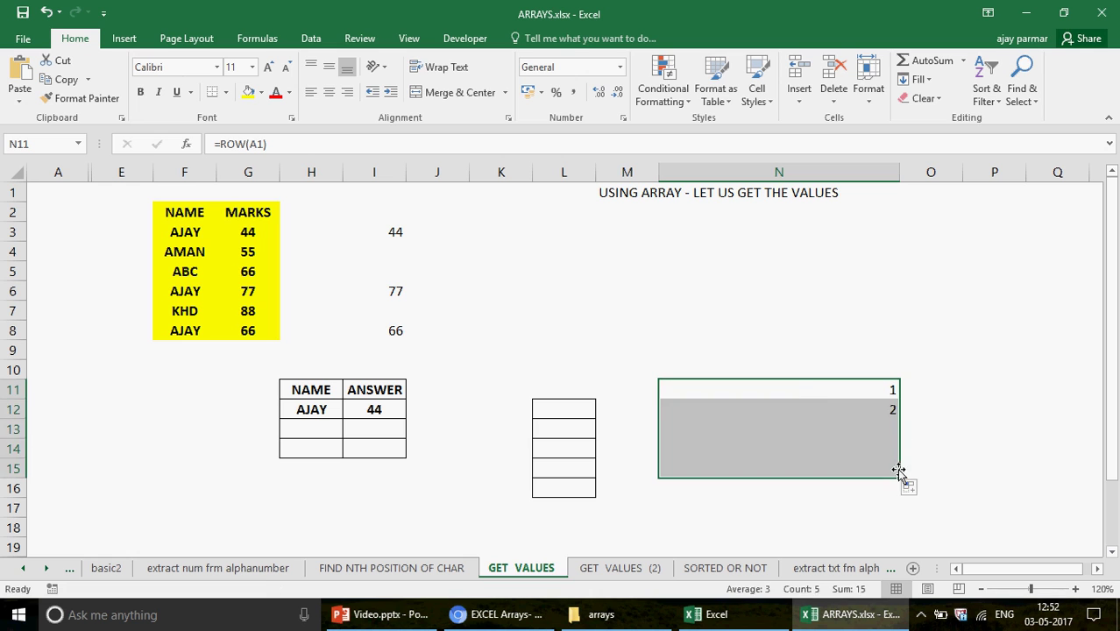
- Go through N11:N15 and examine how the ROW reference changes from one cell to the next
click(814, 393)
key(Down)
key(Up)
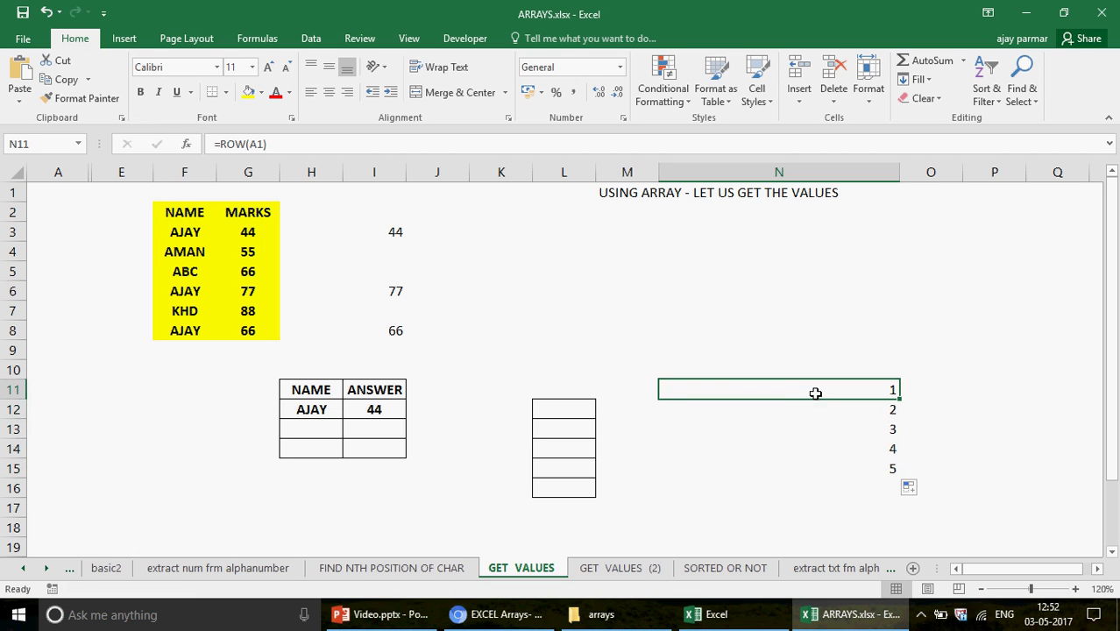
key(Down)
key(Down)
key(Down)
key(Down)
key(Up)
key(Up)
key(Up)
key(Up)
key(Down)
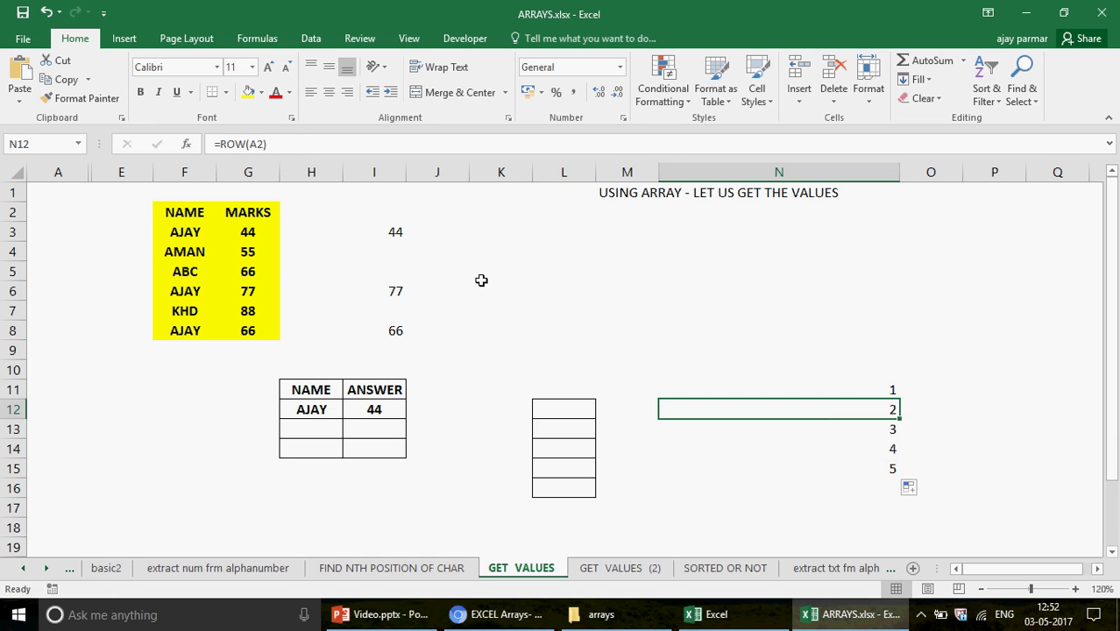
key(Down)
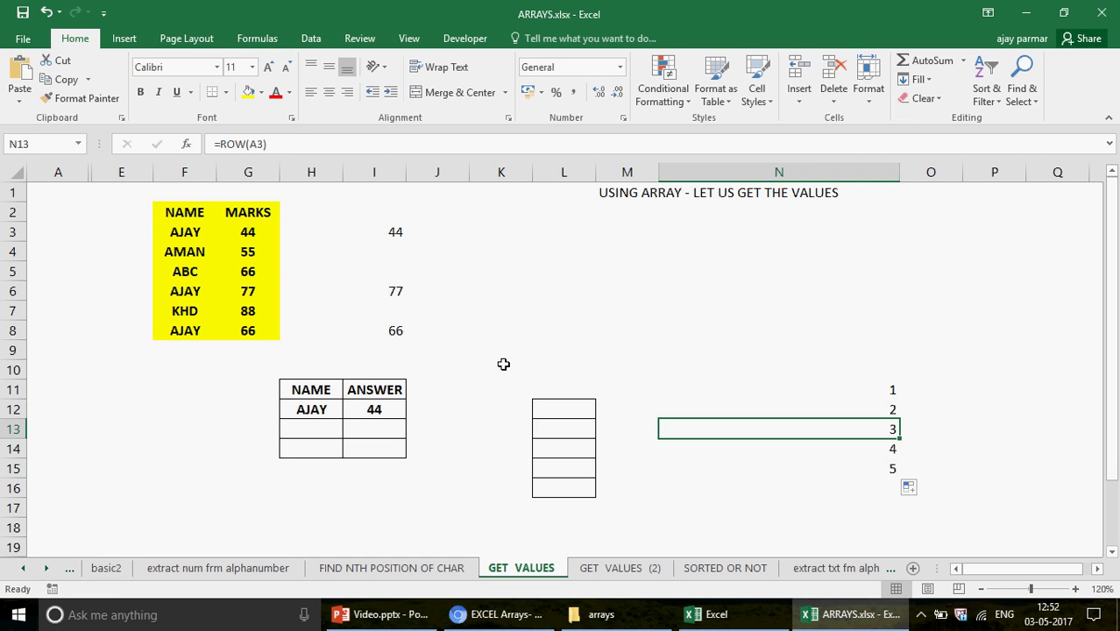
- Make the SMALL range in I12's formula absolute as $I$3:$I$8
click(379, 405)
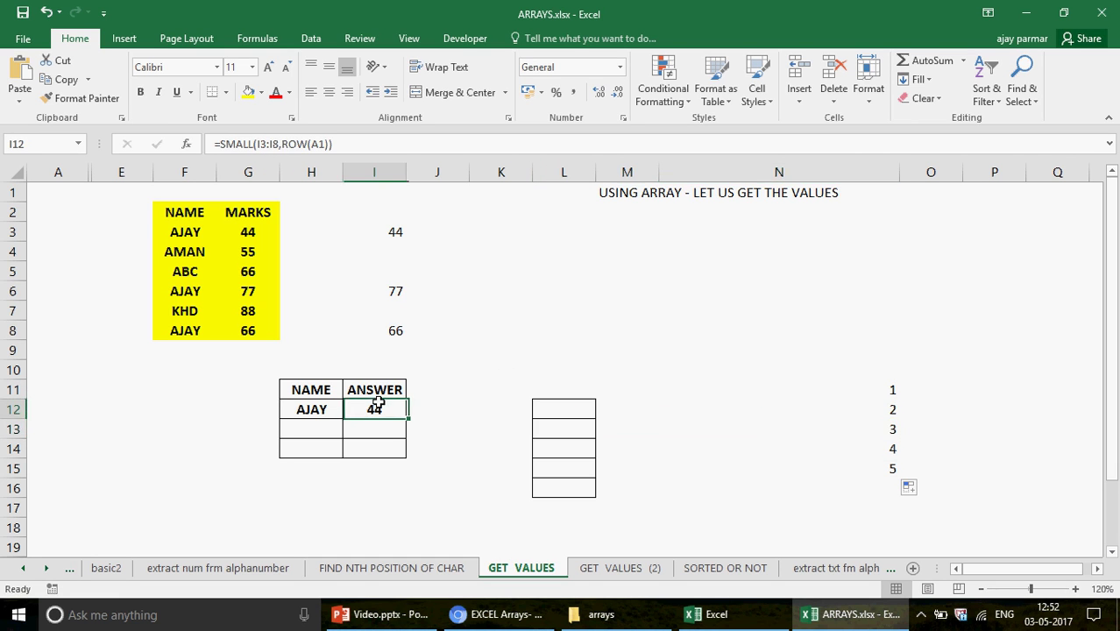
click(264, 146)
key(F4)
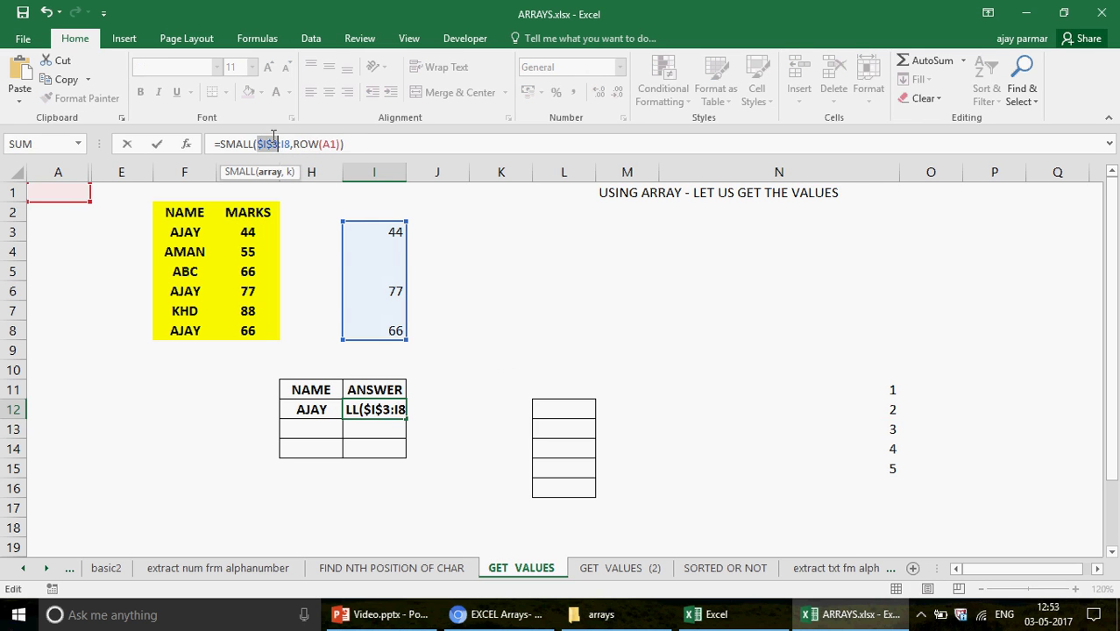
click(286, 145)
key(F4)
key(Return)
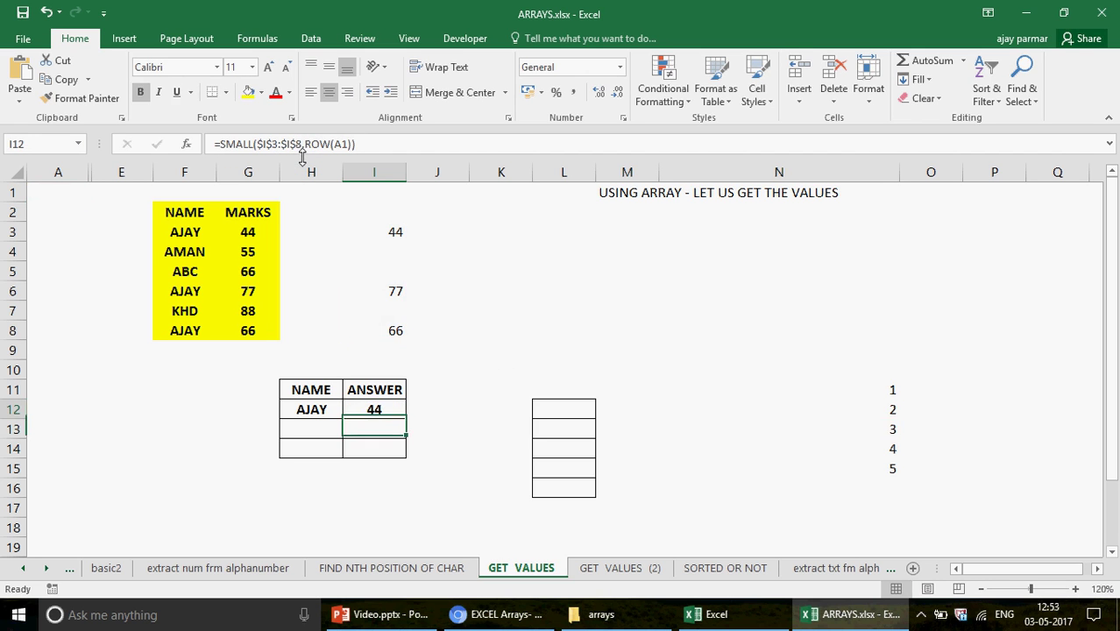
- Fill the SMALL formula from I12 down to I16 and check the row reference in the filled cells
key(Up)
drag(405, 421, 406, 497)
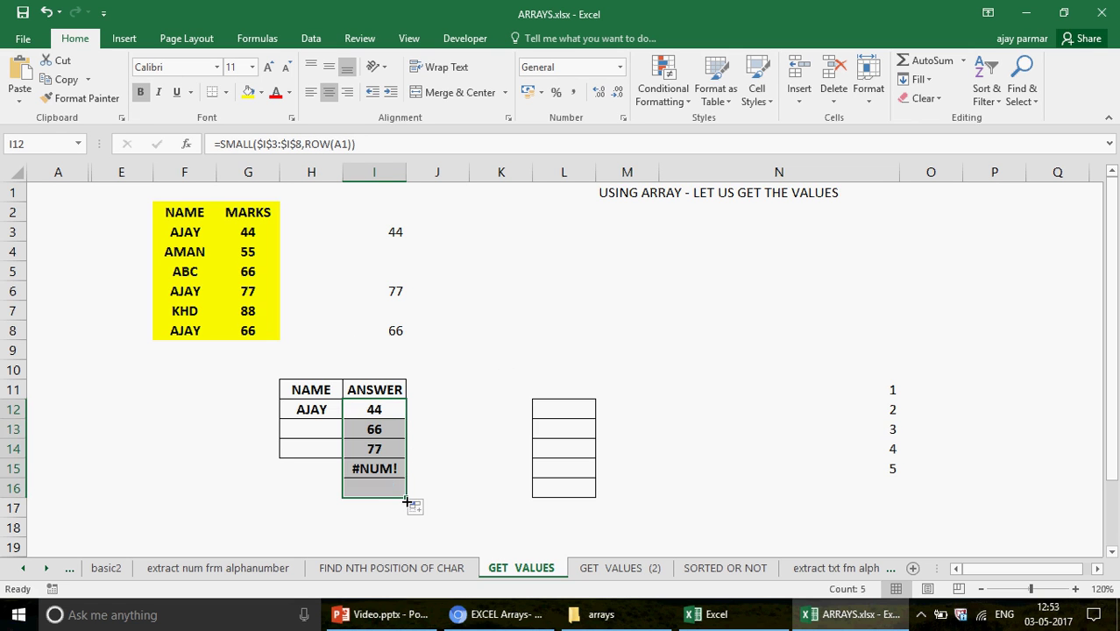
key(Down)
key(Down)
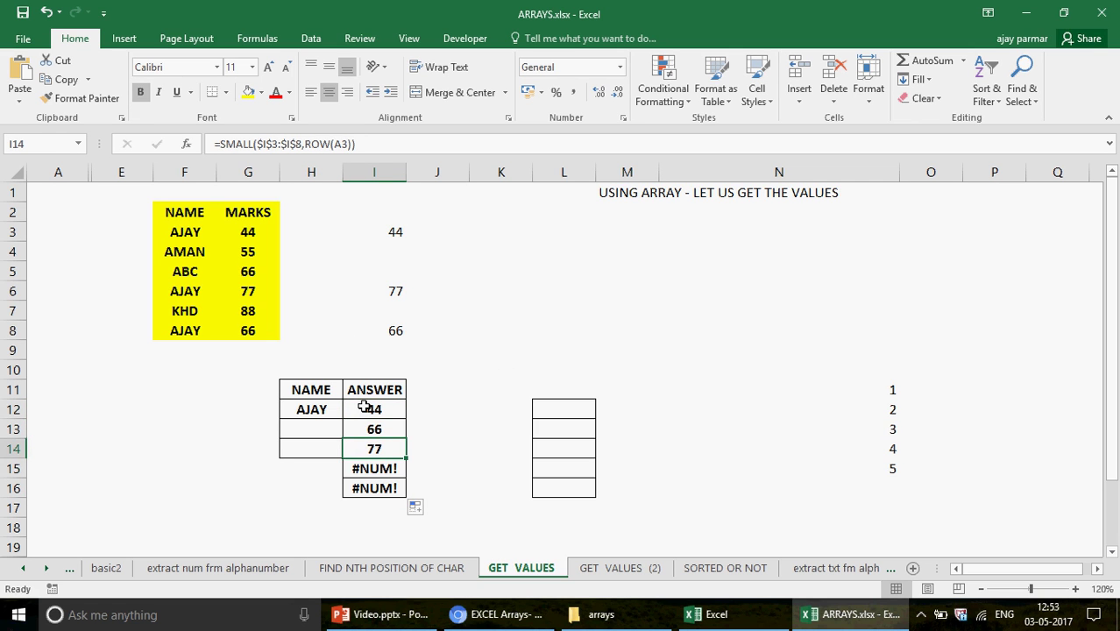
key(Down)
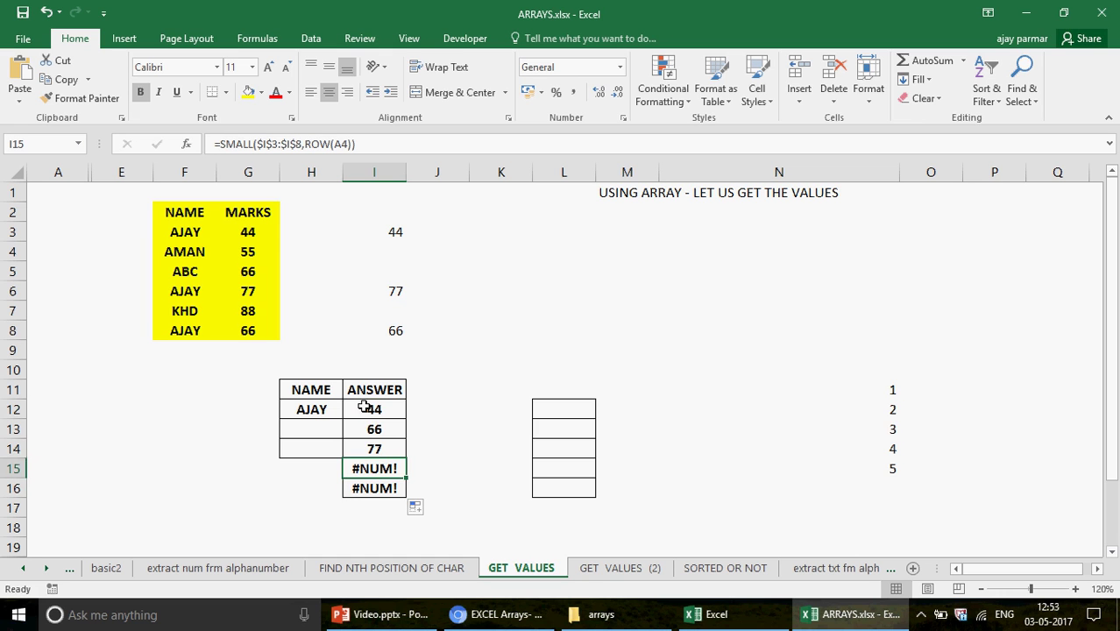
- Clear the SMALL formulas from I12:I16 in the ANSWER column
key(Up)
key(Up)
key(Up)
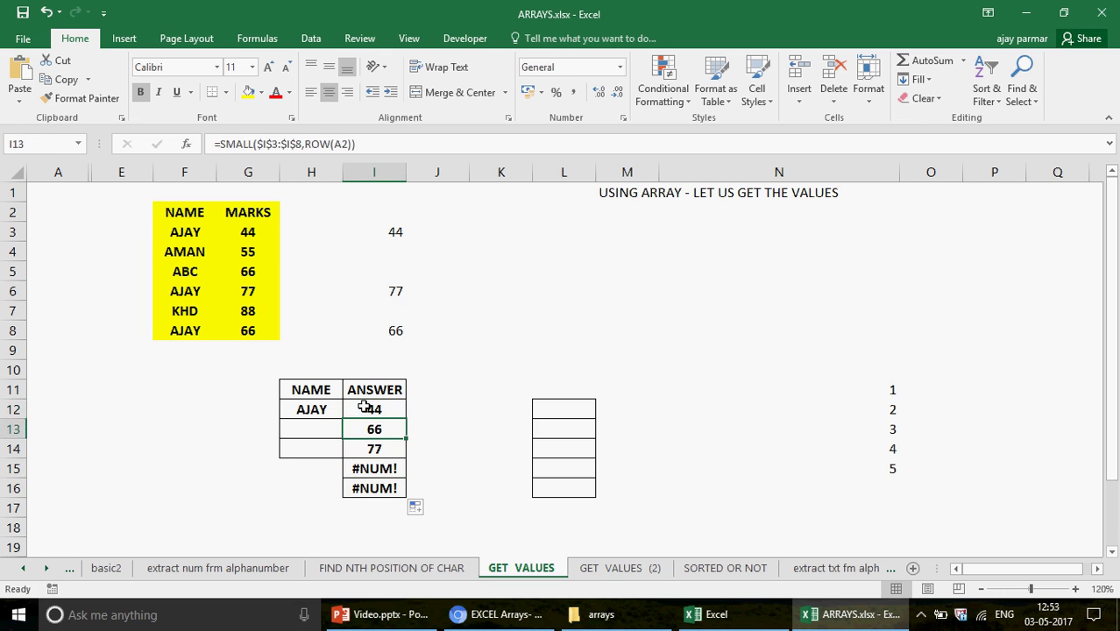
key(shift+Down)
key(shift+Down)
key(shift+Down)
key(shift+Down)
key(Delete)
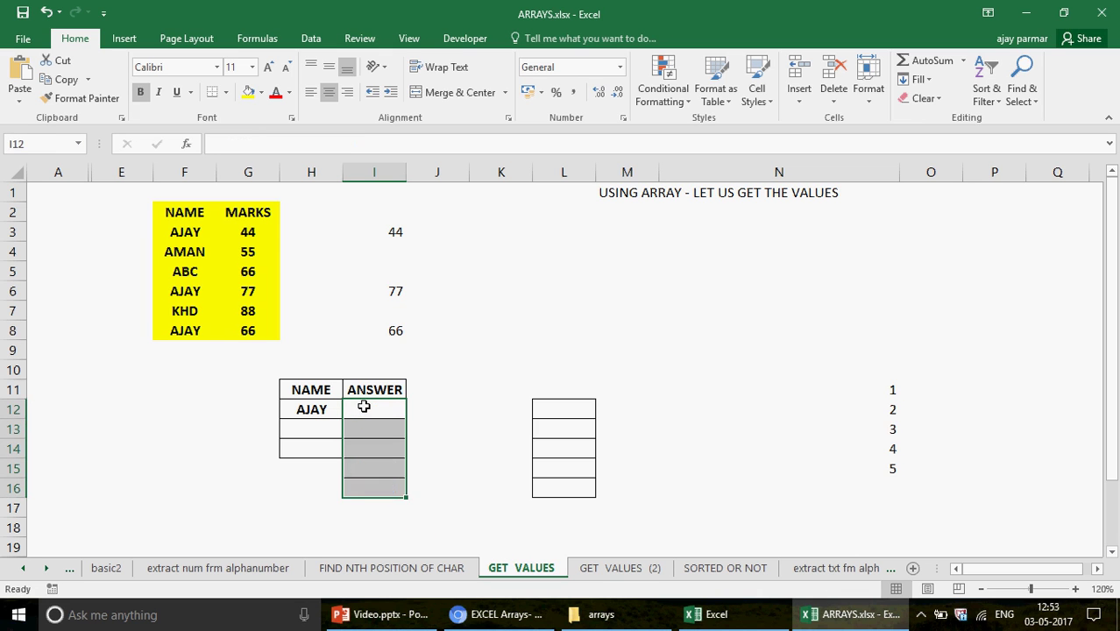
- Go back to the IF results in I3:I8 and examine them as the helper range
key(Up)
key(Up)
key(Up)
key(Up)
key(Up)
key(Up)
key(Up)
key(Up)
key(Up)
key(Up)
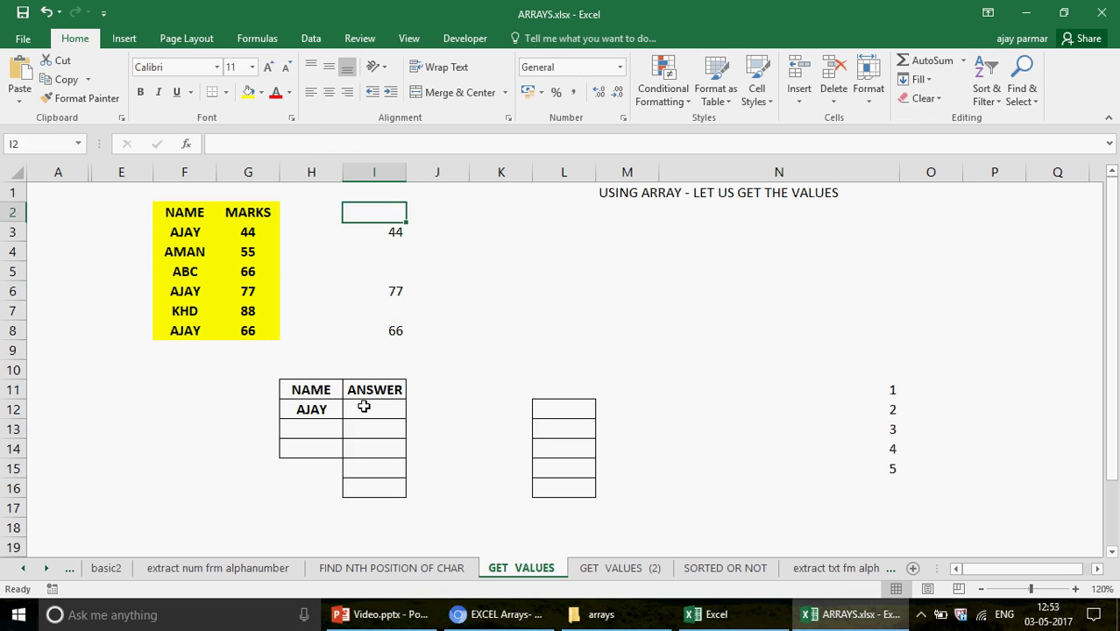
key(Down)
key(shift+Down)
key(shift+Down)
key(shift+Down)
key(shift+Down)
key(shift+Down)
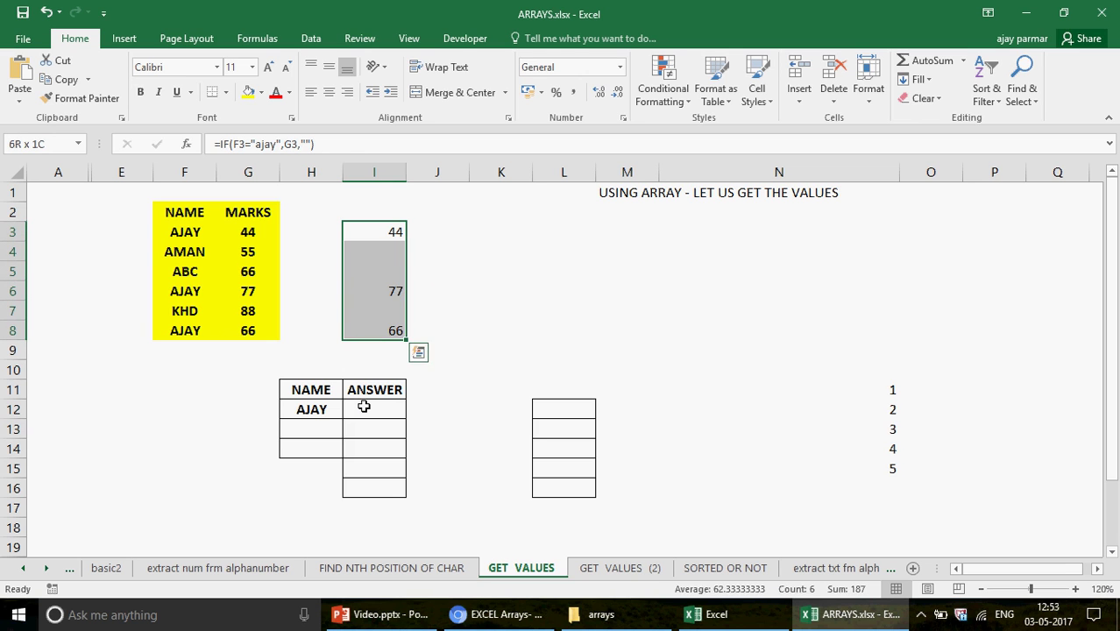
key(shift+Right)
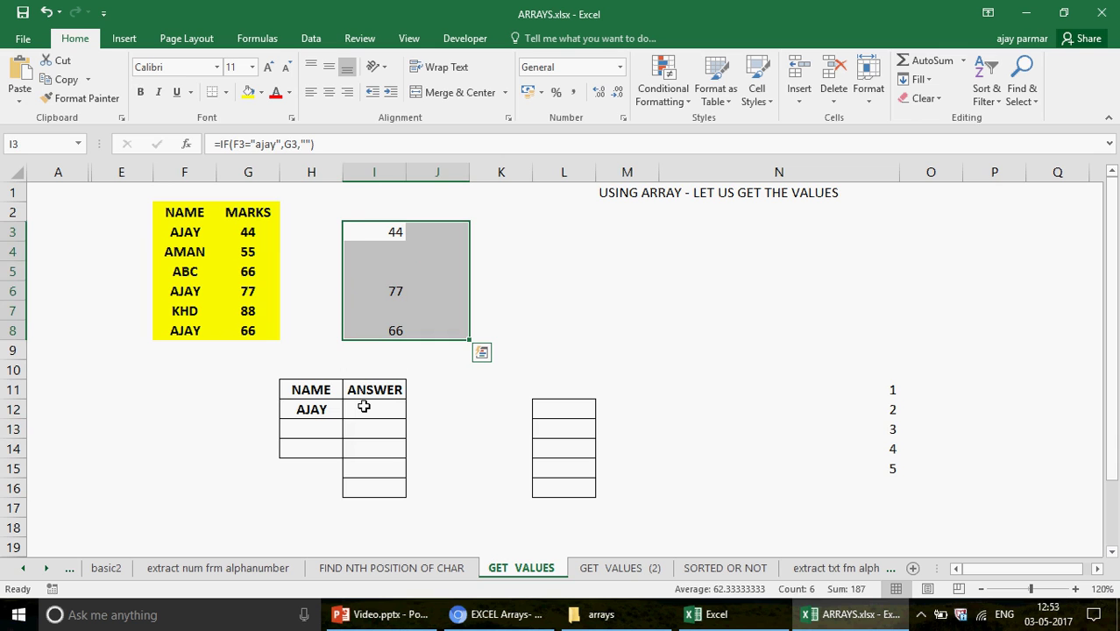
key(Left)
key(Right)
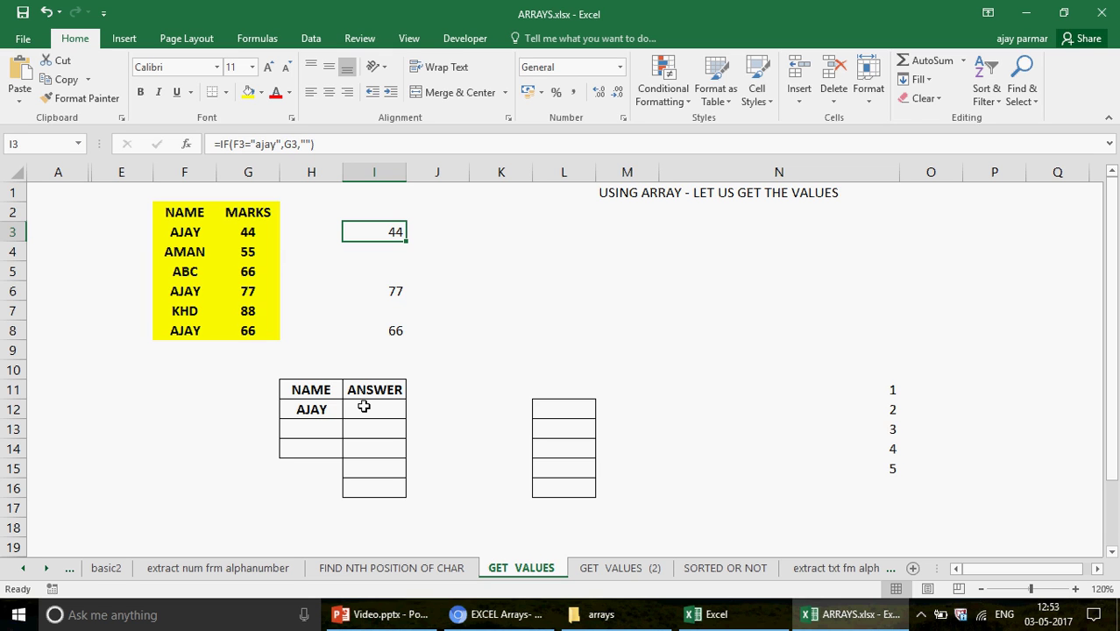
- Enter =F3 in L12 as a demonstration of a single-cell reference
click(563, 409)
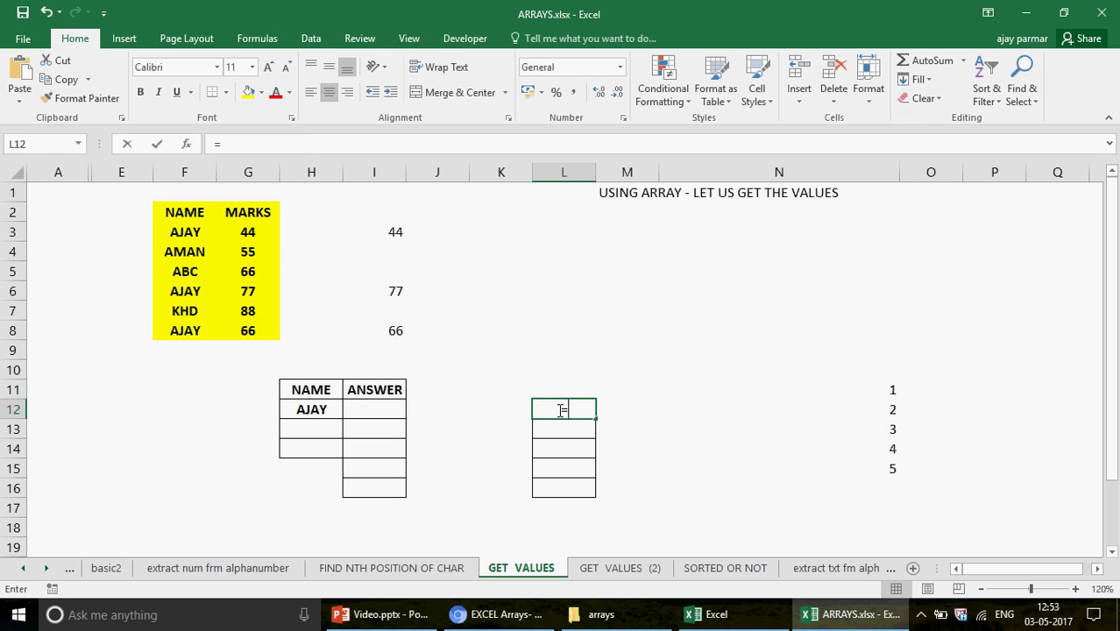
text(=)
click(176, 232)
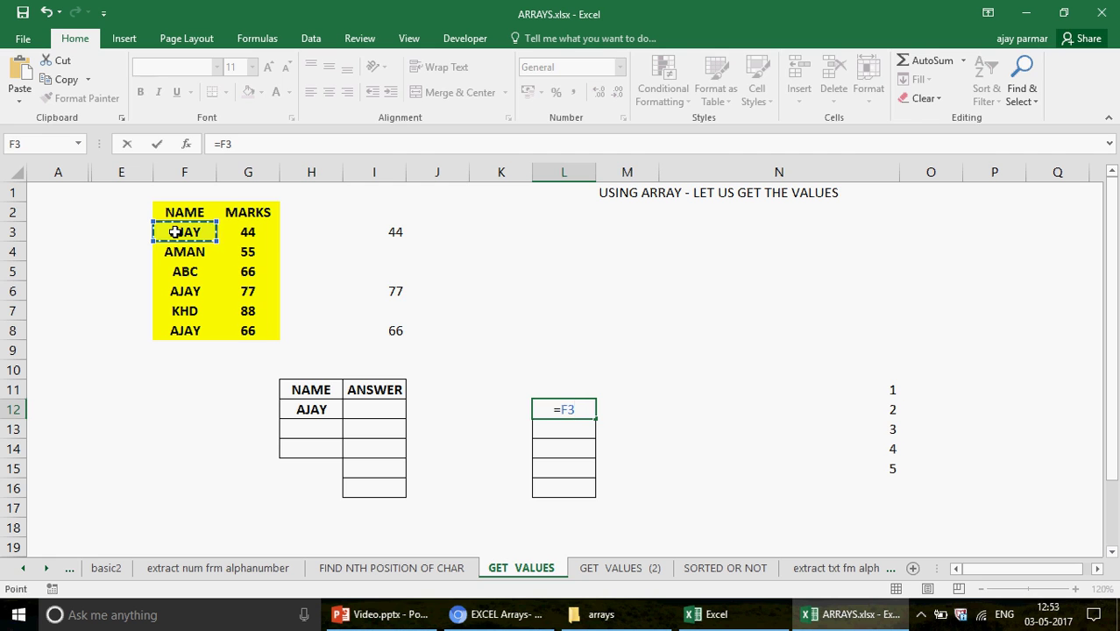
key(Return)
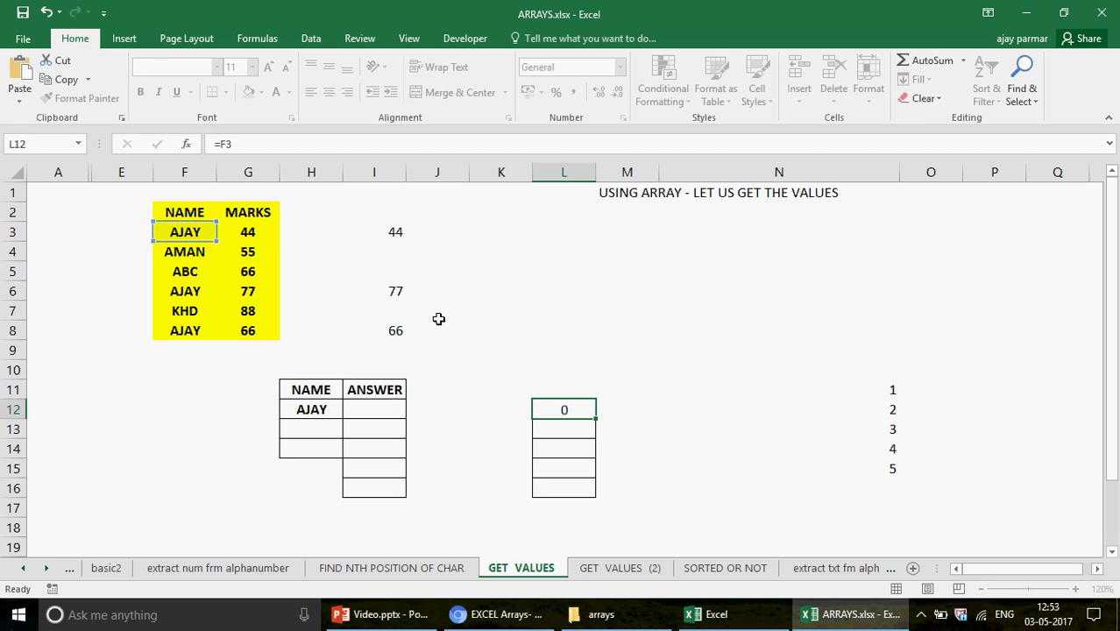
- Replace the formula in L12 with =F2:F8, entered as an ordinary formula
key(Up)
text(=)
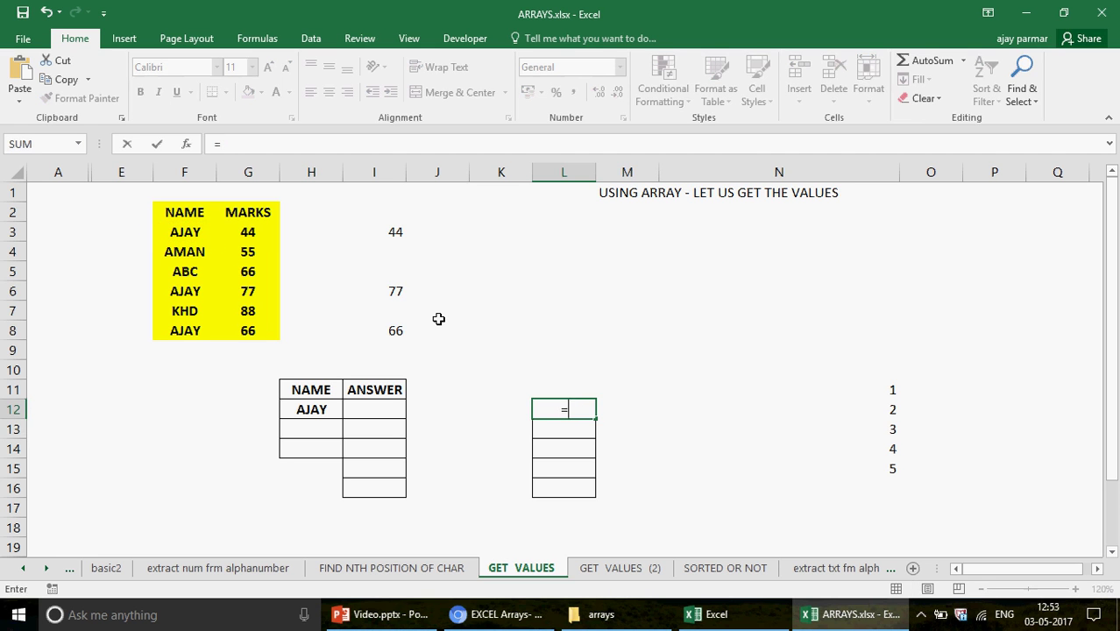
click(191, 220)
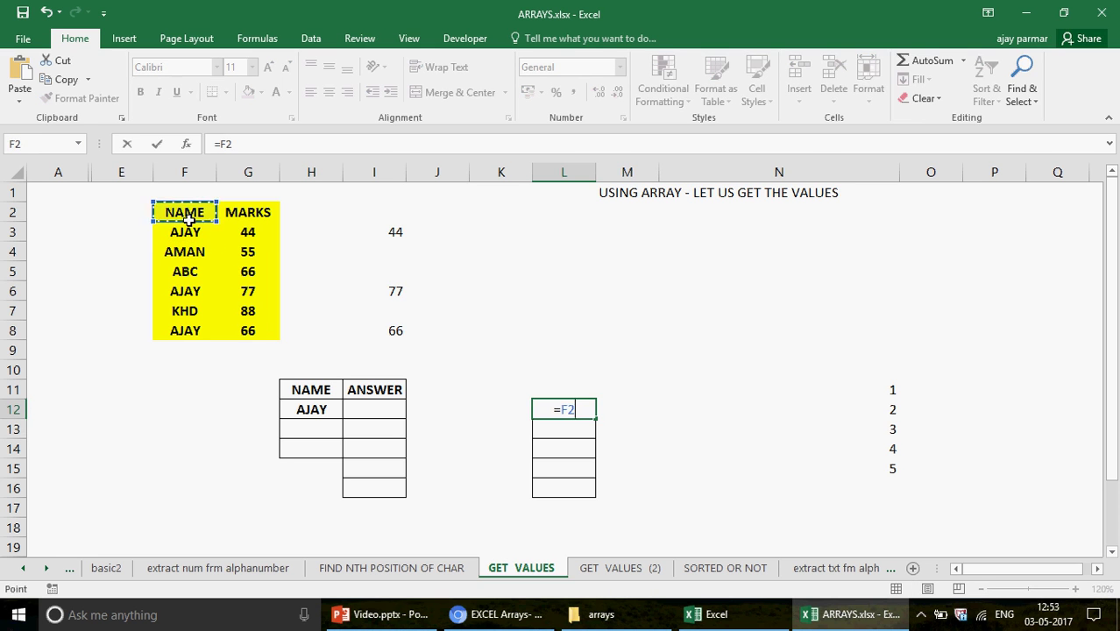
shift+click(192, 331)
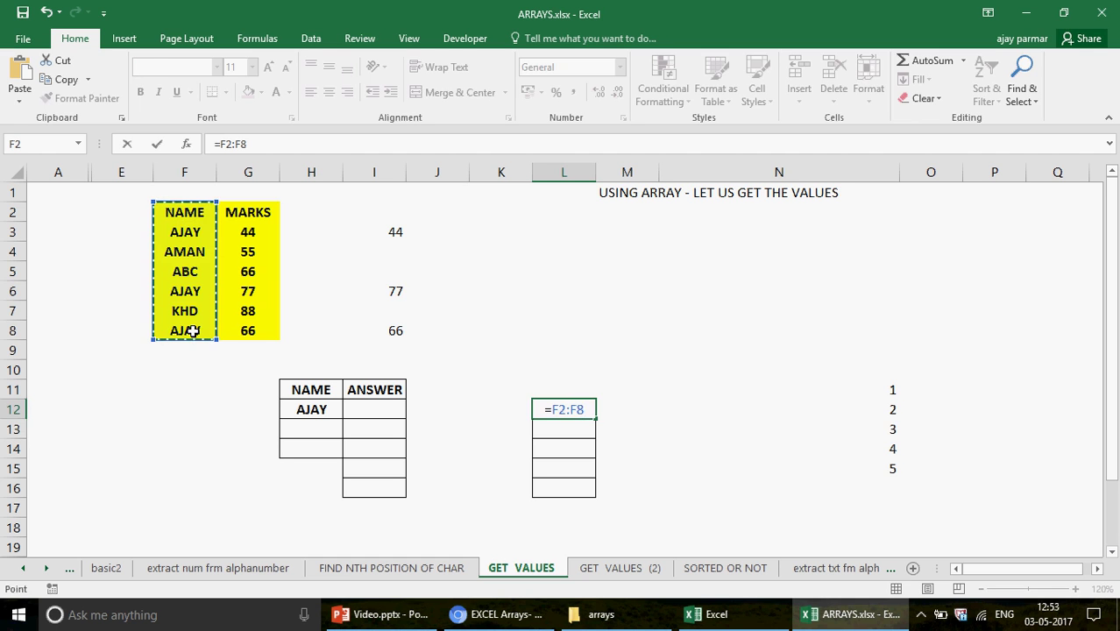
key(Return)
key(Up)
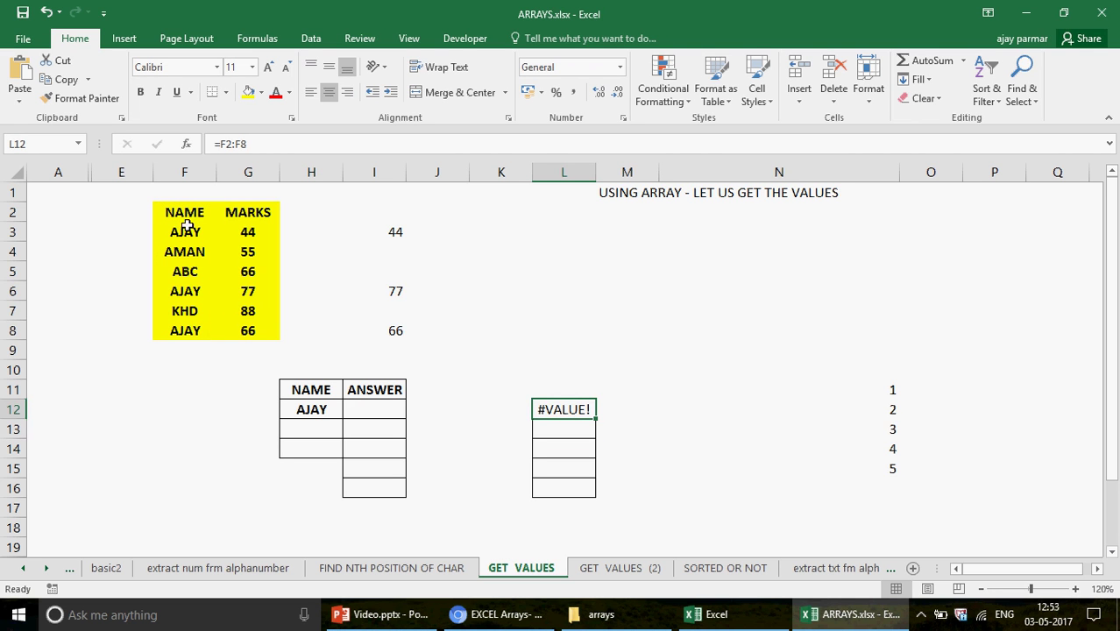
- Re-enter the =F2:F8 formula in L12 as an array formula
double_click(552, 409)
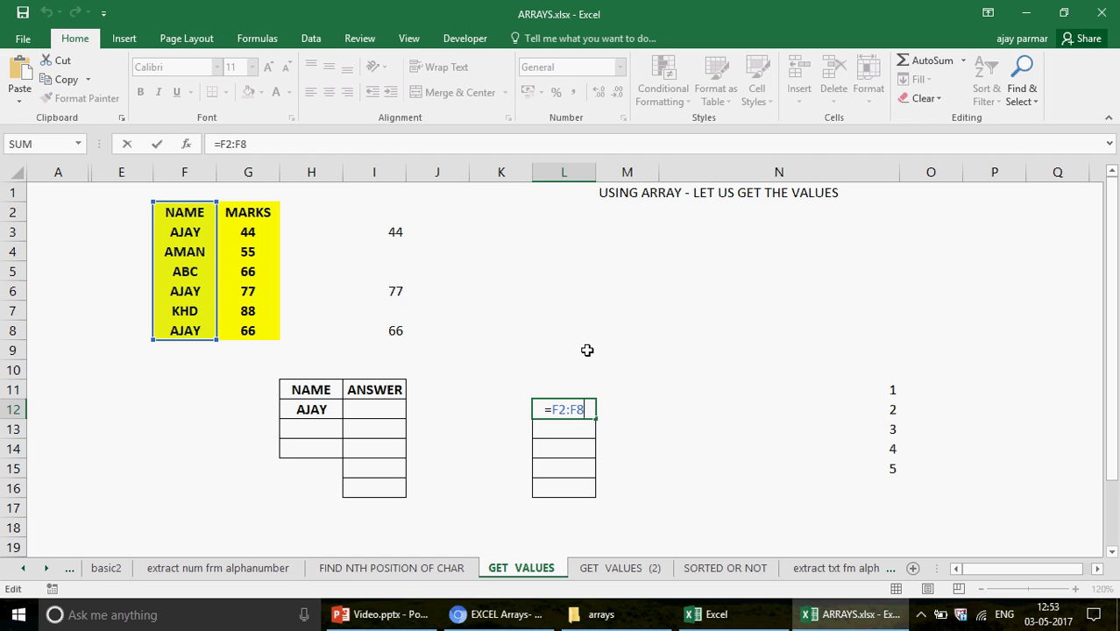
key(ctrl+Return)
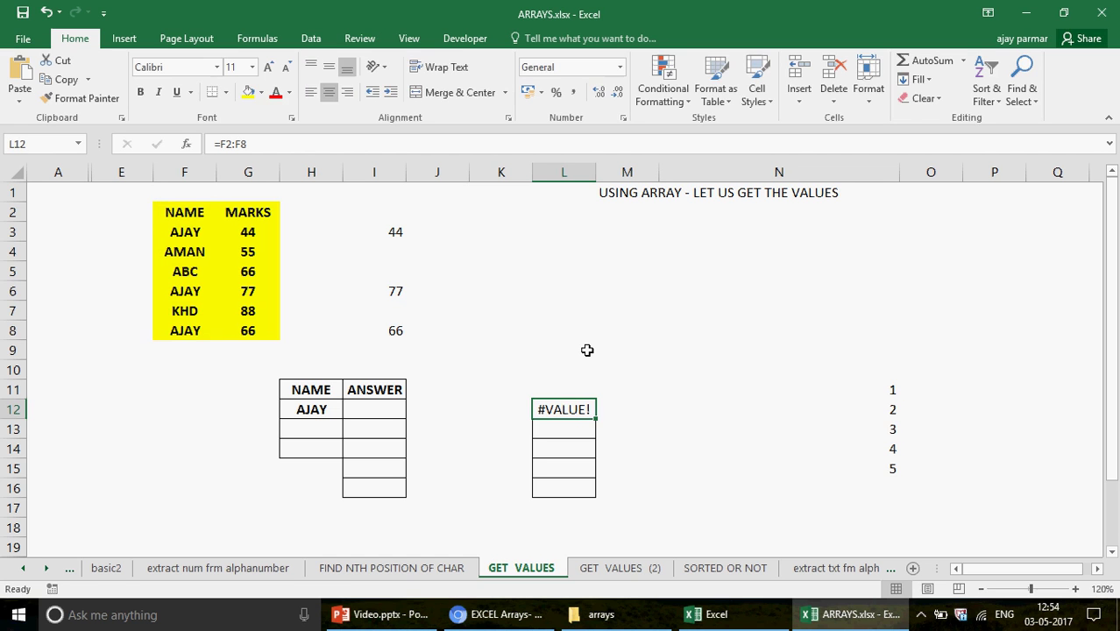
click(263, 144)
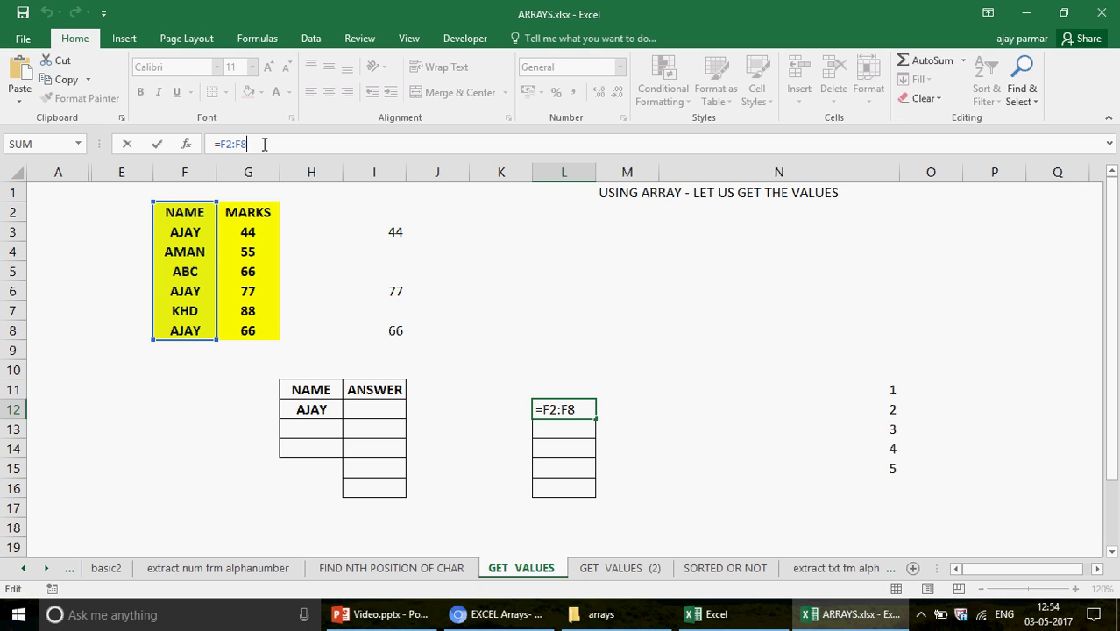
key(ctrl+shift+Return)
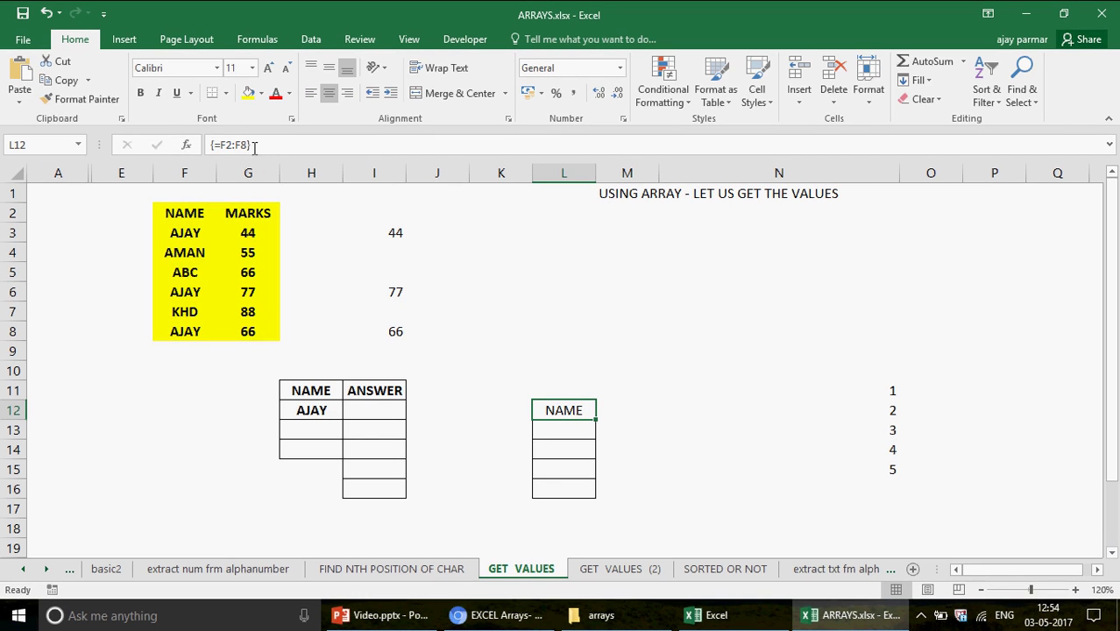
- Evaluate the F2:F8 reference inside L12's array formula into its list of values, and clear the cell
double_click(220, 144)
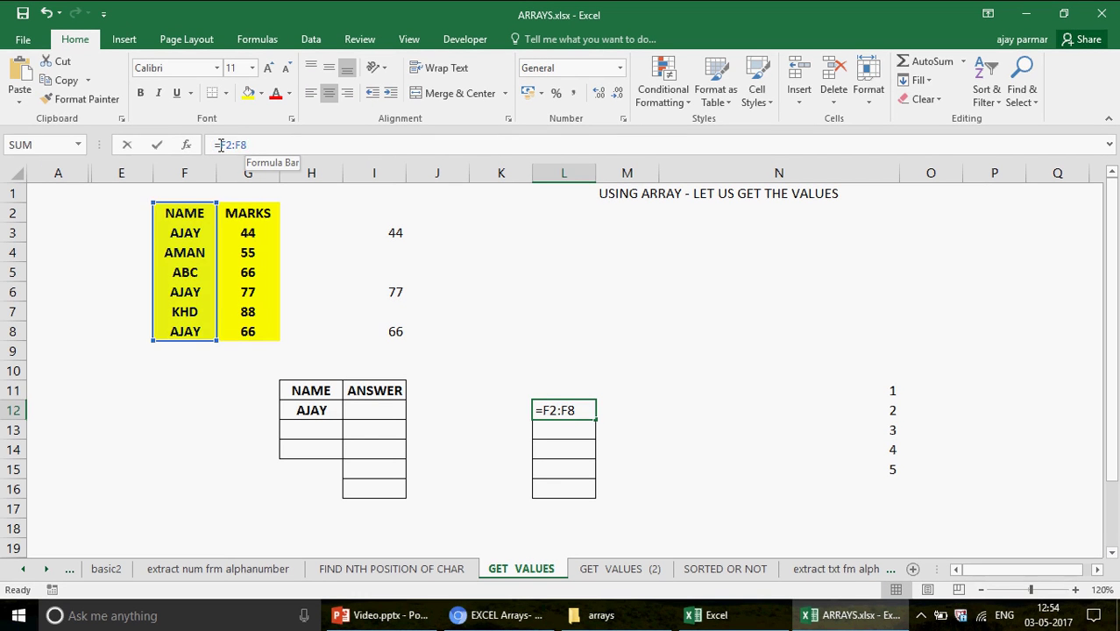
key(F9)
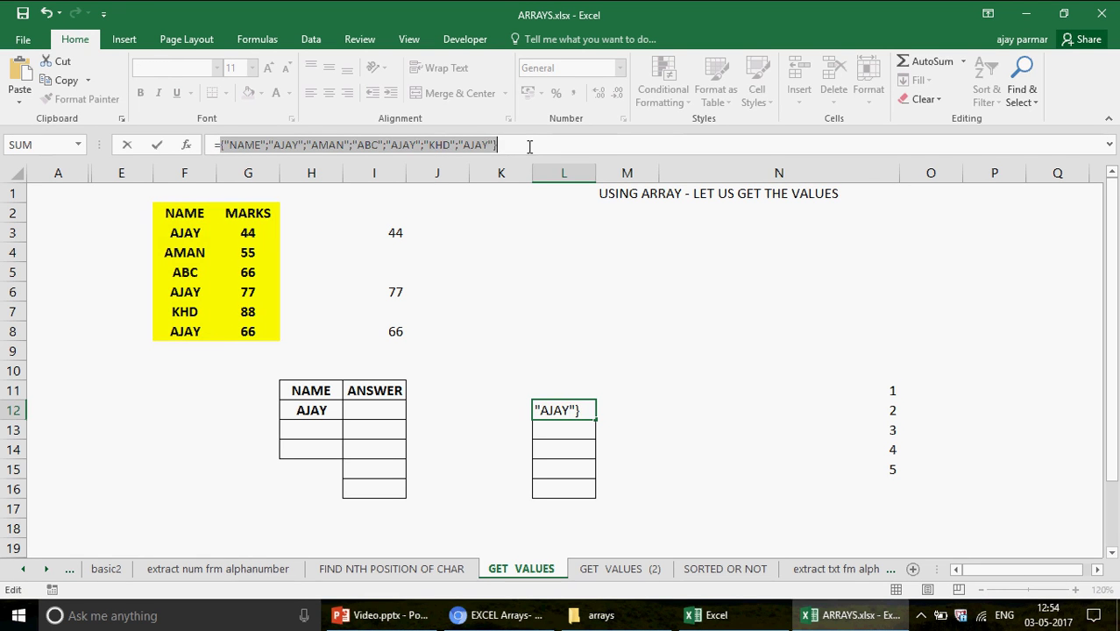
key(ctrl+shift+Return)
key(Delete)
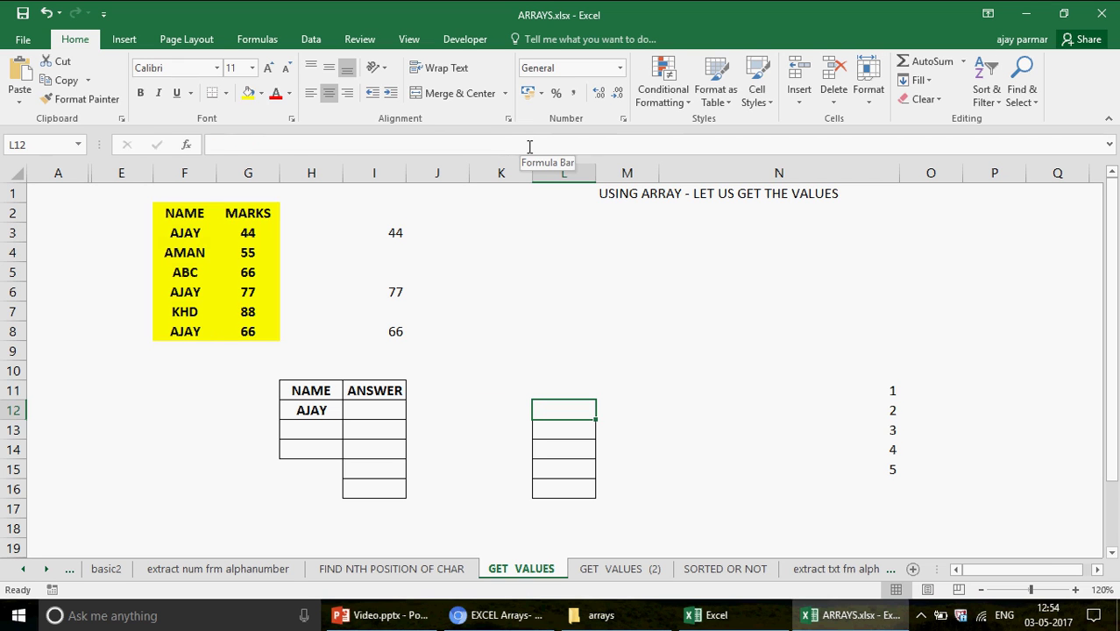
- Start an IF formula in I12 whose logical test compares the name range F3:F8, as =if(F3:F8=
key(Left)
key(Left)
key(Left)
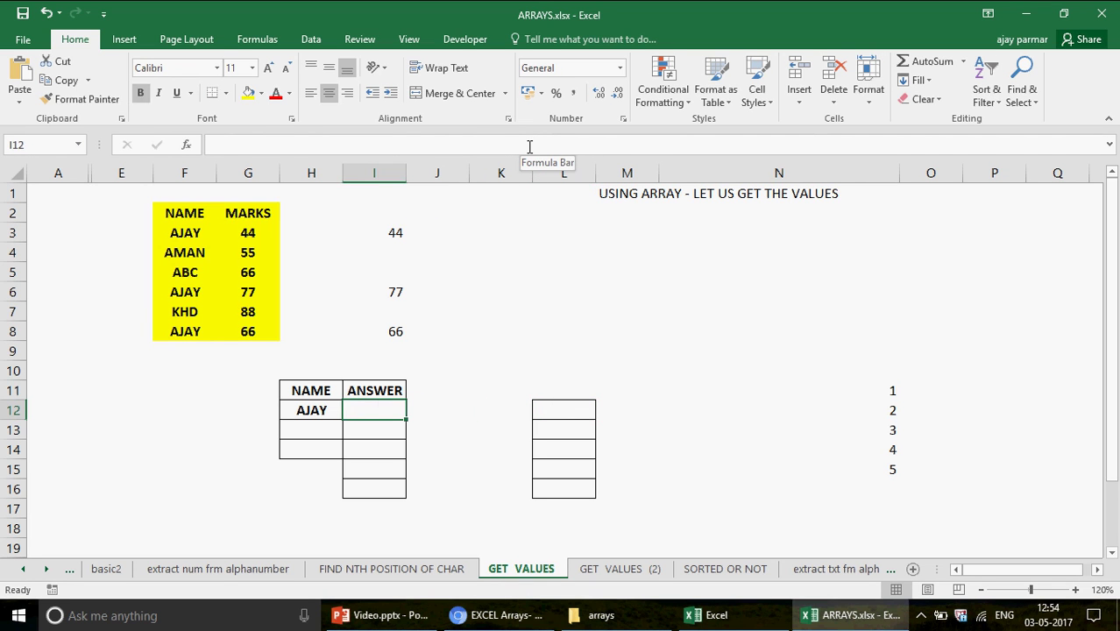
text(=if()
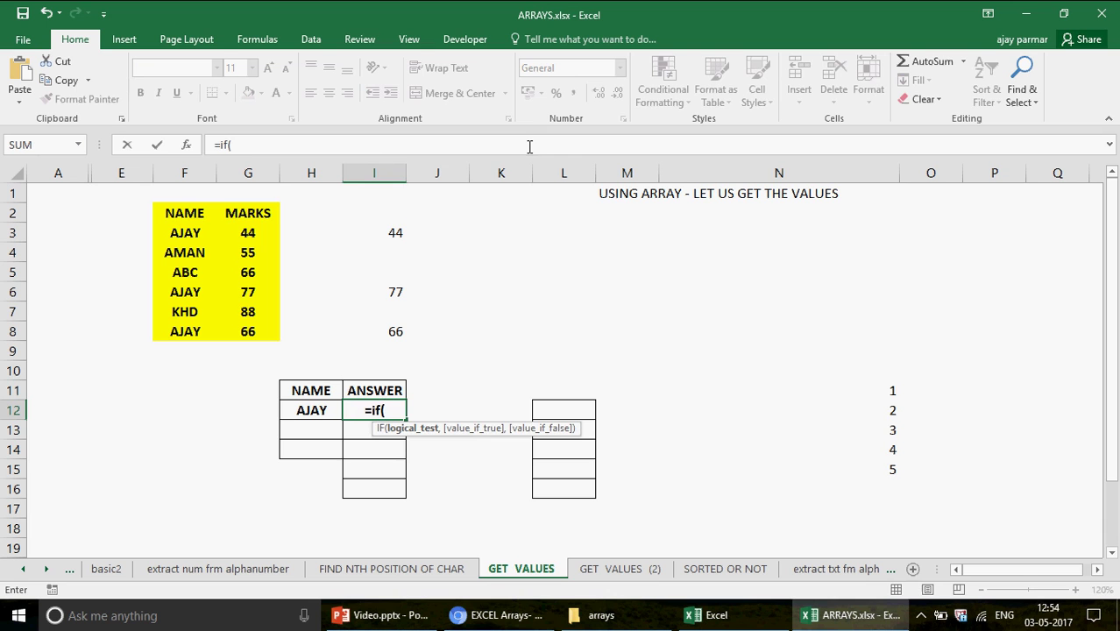
click(184, 234)
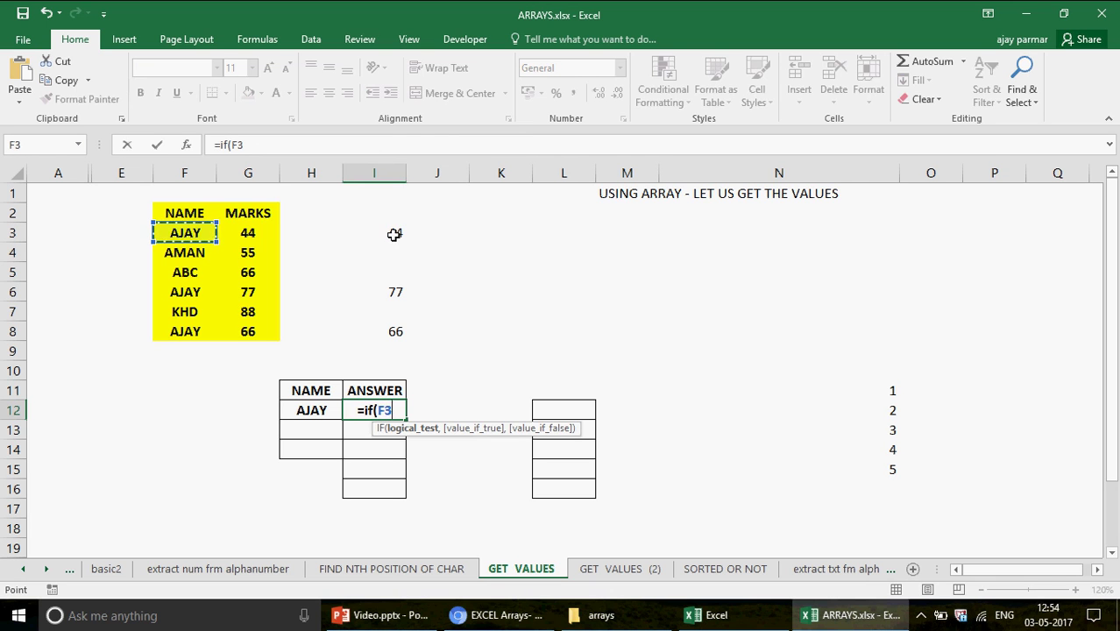
shift+click(182, 331)
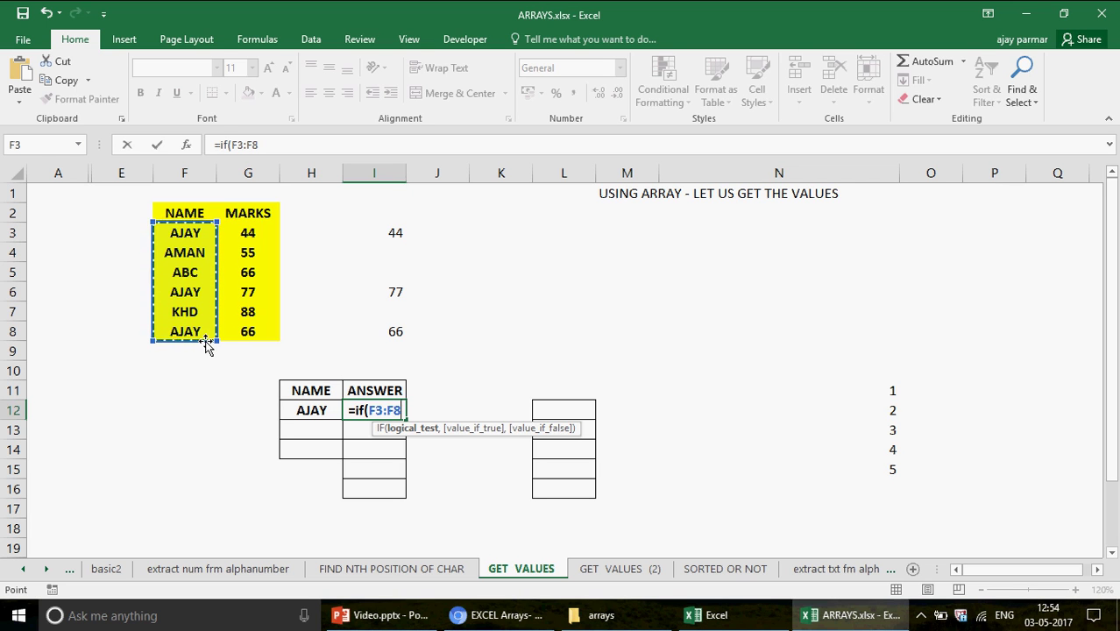
text(=)
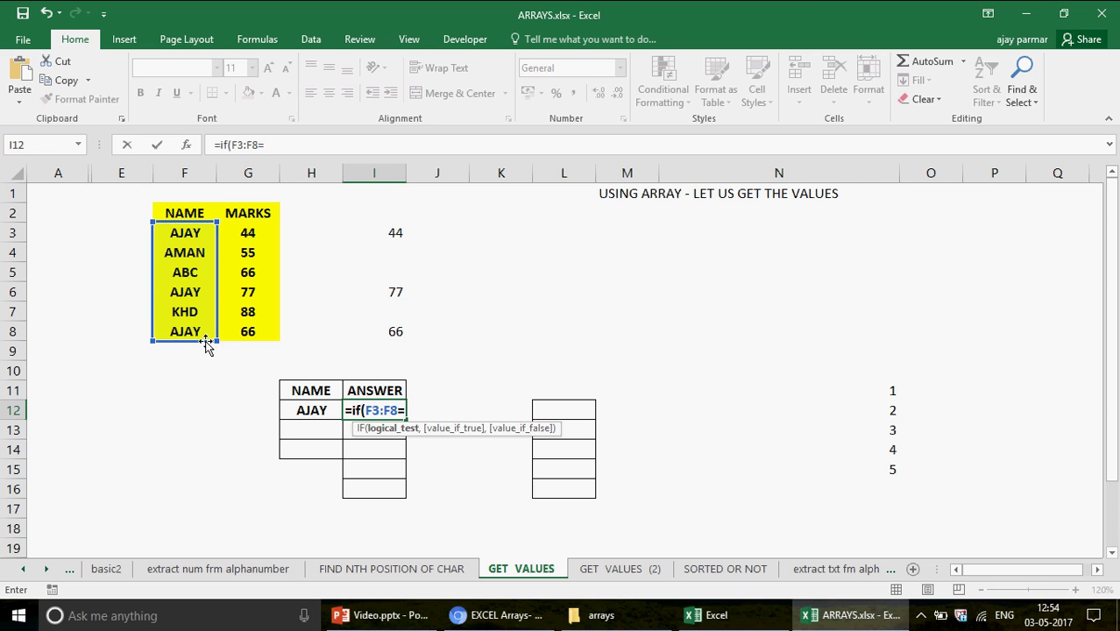
click(305, 409)
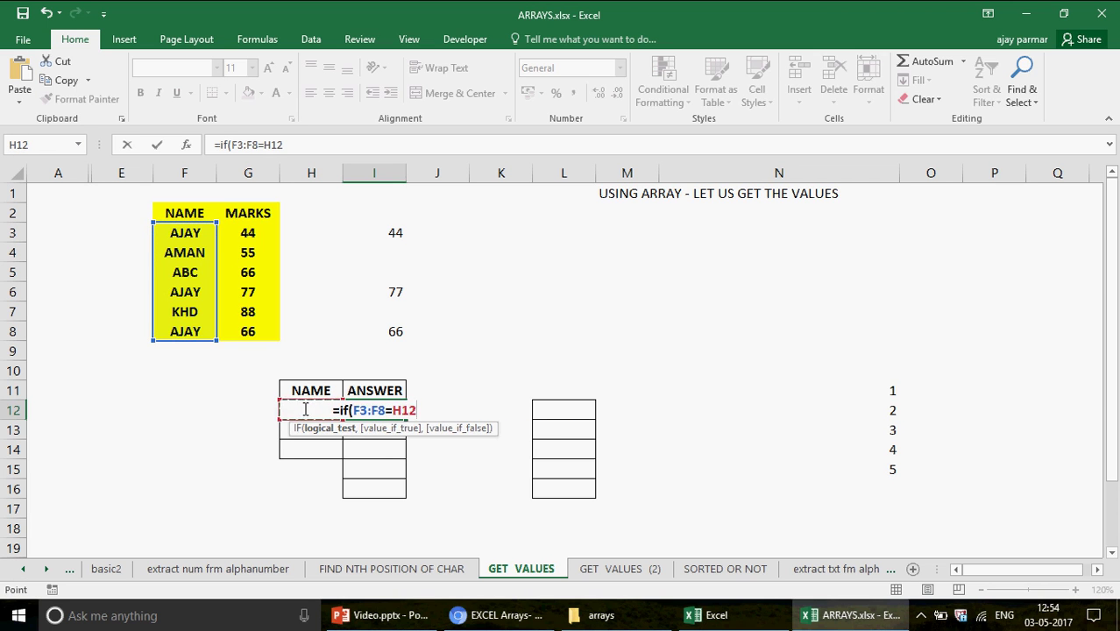
key(BackSpace)
key(BackSpace)
key(BackSpace)
text("aj)
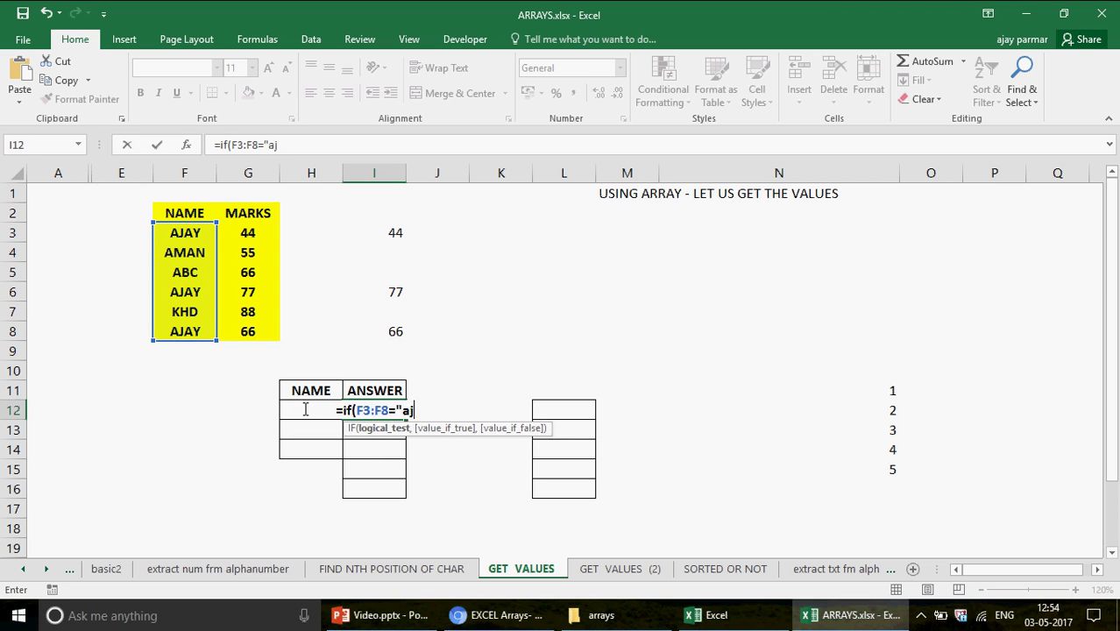
text(ay)
text(")
key(BackSpace)
key(BackSpace)
key(BackSpace)
key(BackSpace)
key(BackSpace)
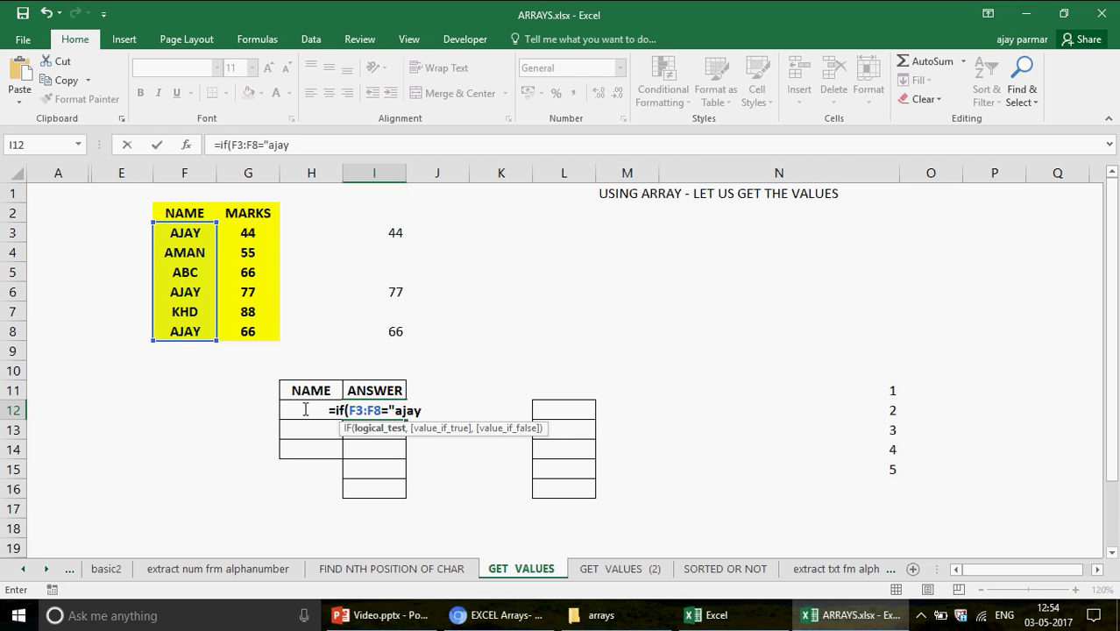
key(BackSpace)
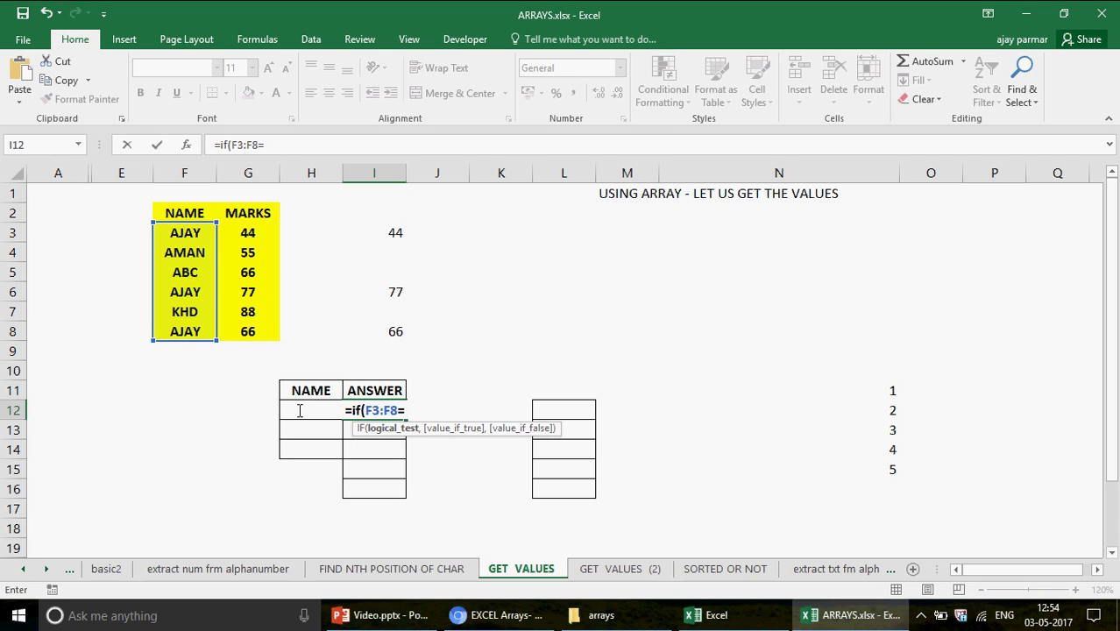
- Complete the IF logical test in I12 by comparing F3:F8 with the name in H12
click(301, 412)
key(Up)
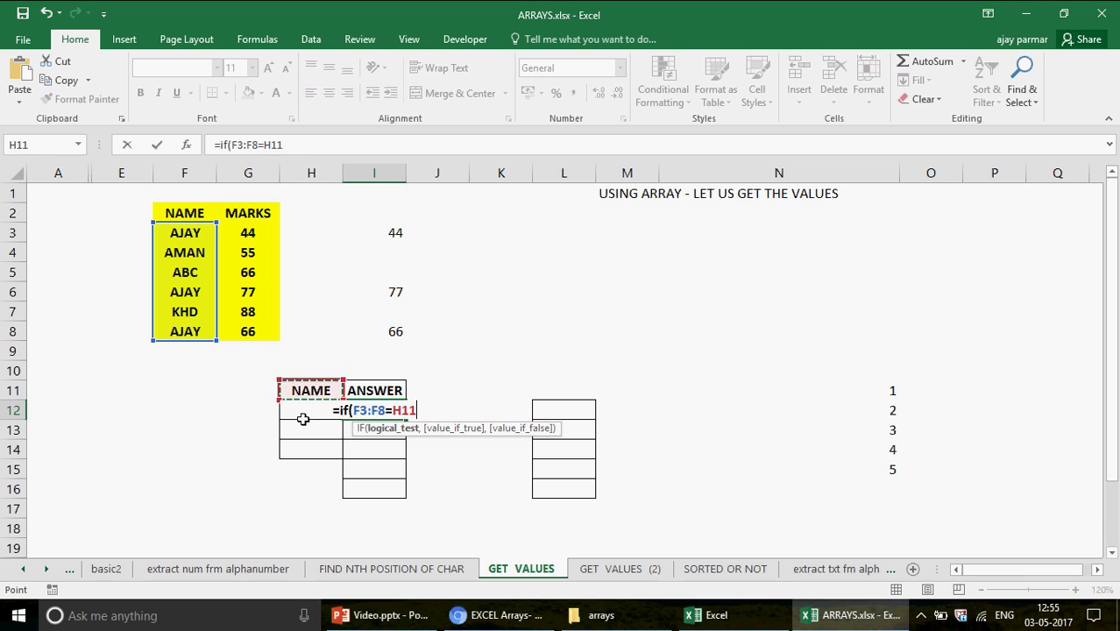
click(298, 409)
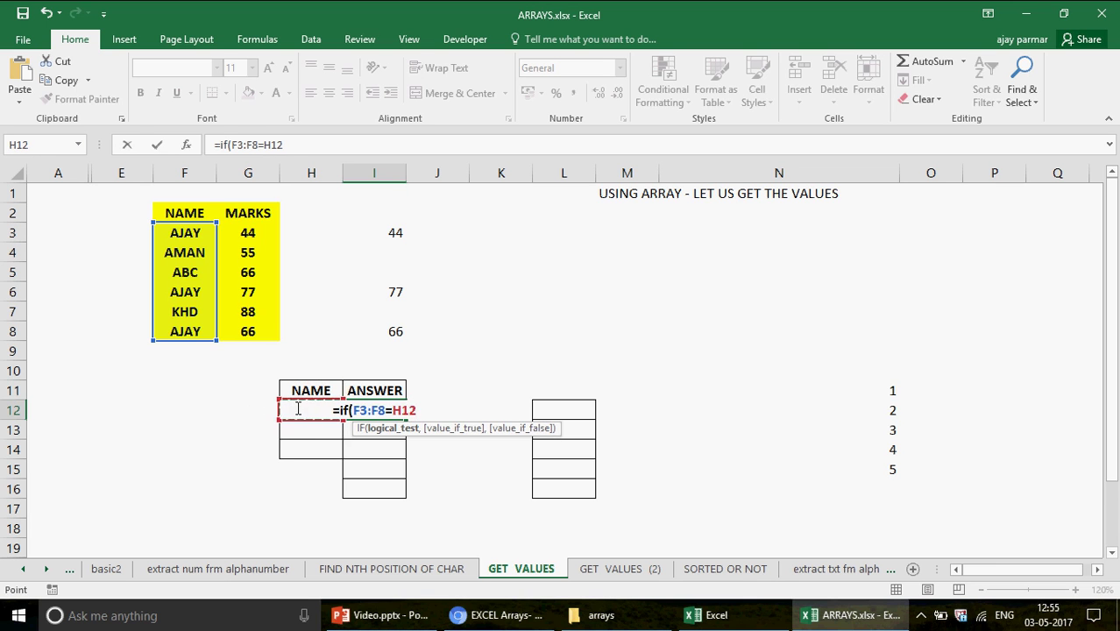
- Make the references in the logical test absolute, as $F$3:$F$8=$H$12
click(273, 146)
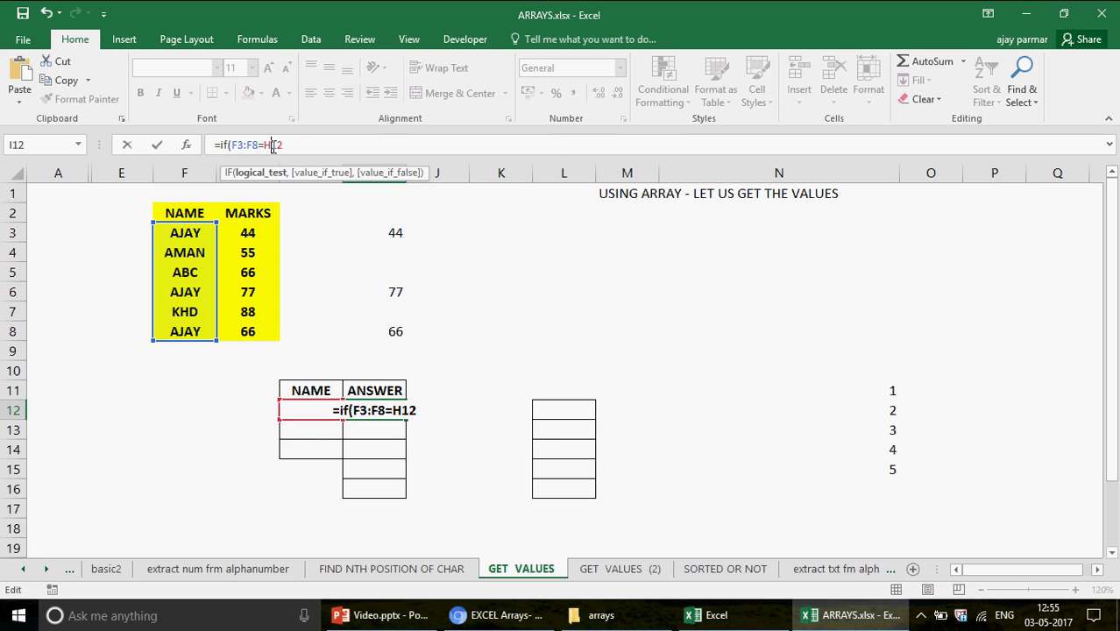
key(F4)
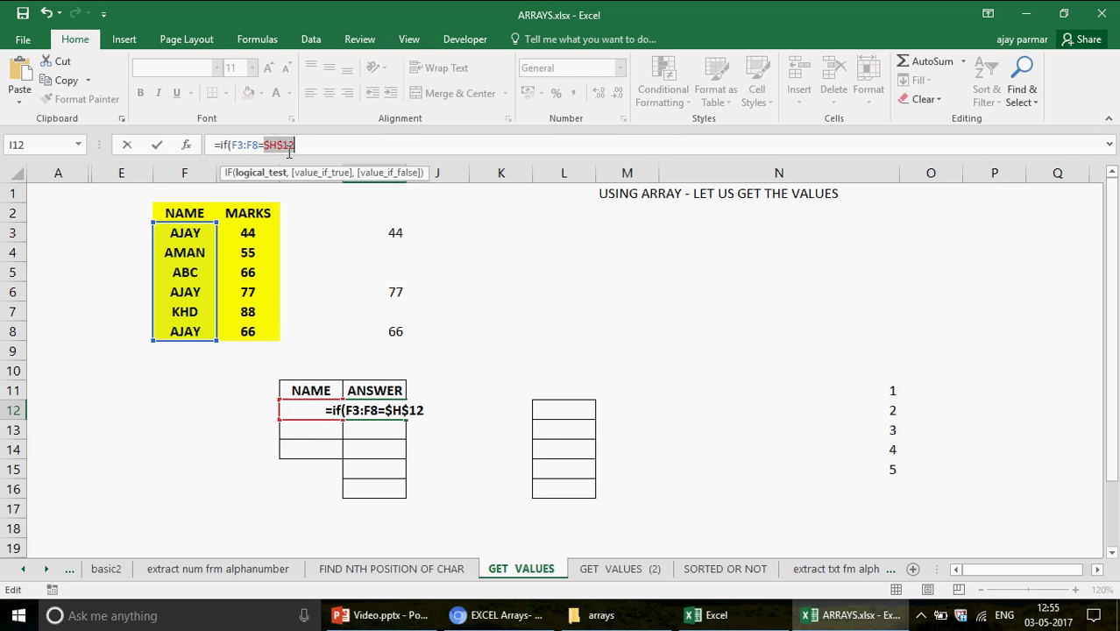
click(239, 147)
key(F4)
click(262, 146)
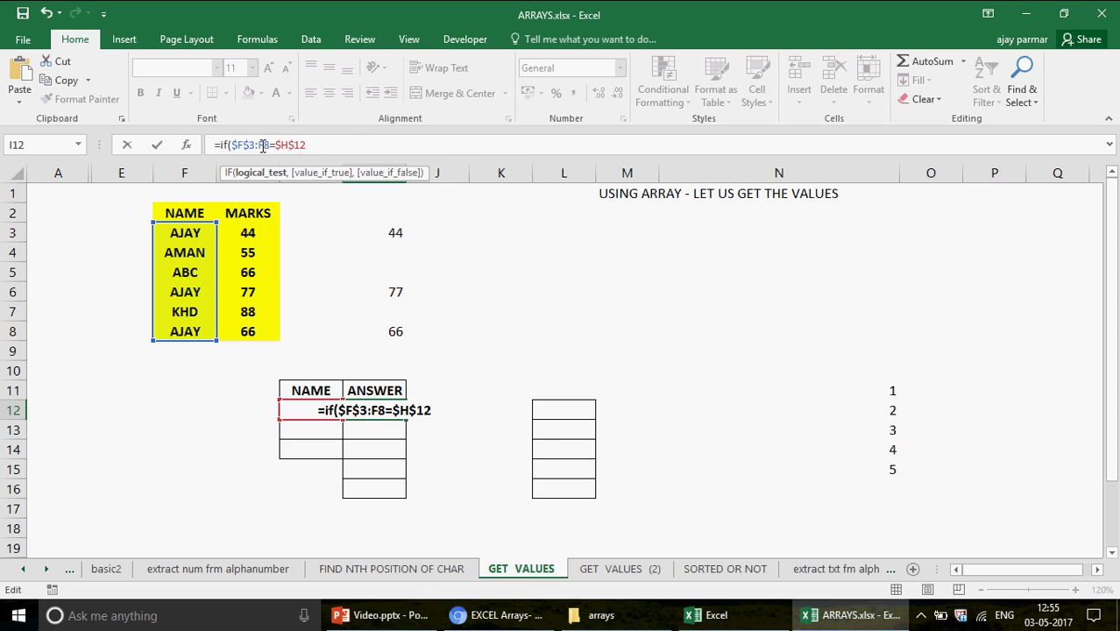
key(F4)
- Add $G$3:$G$8 as the value if true and "" as the value if false, and enter I12 as an array formula
click(354, 149)
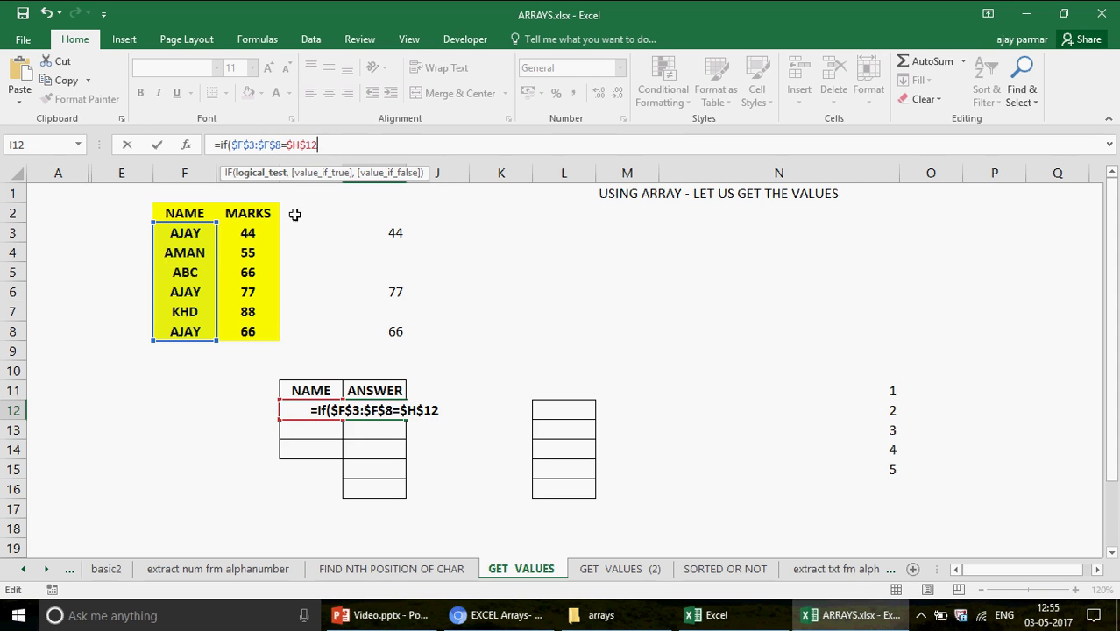
text(,)
click(247, 232)
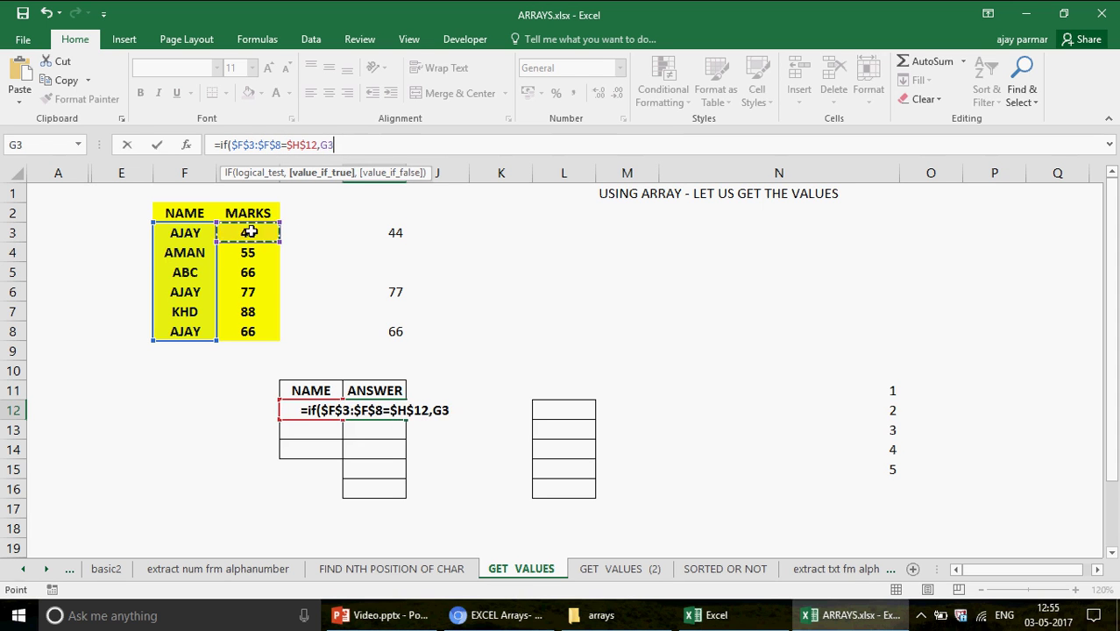
shift+click(248, 333)
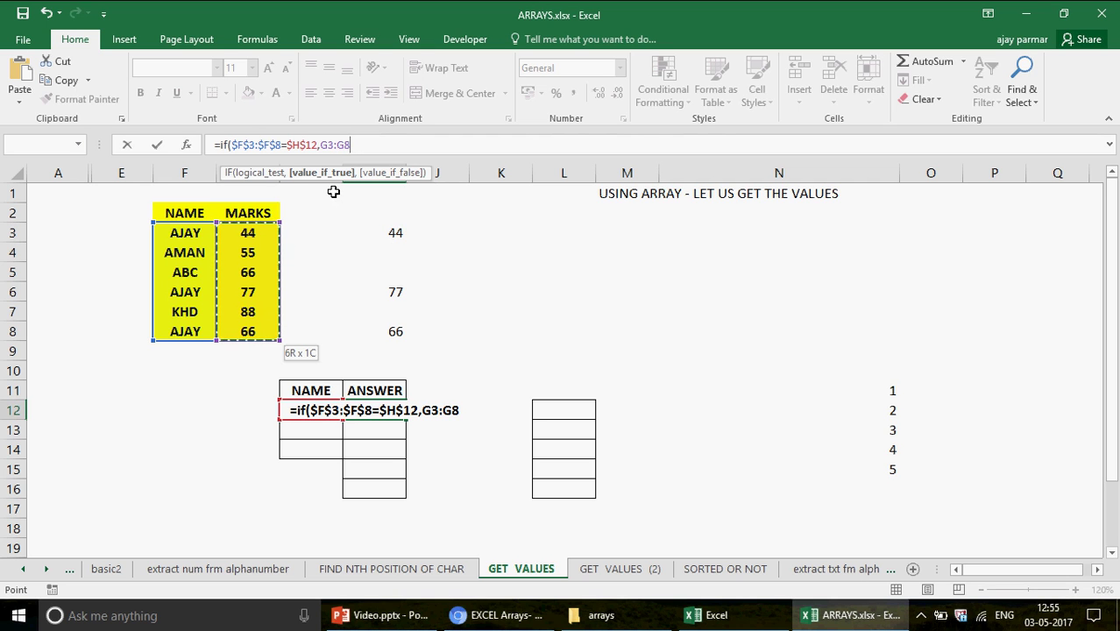
key(F4)
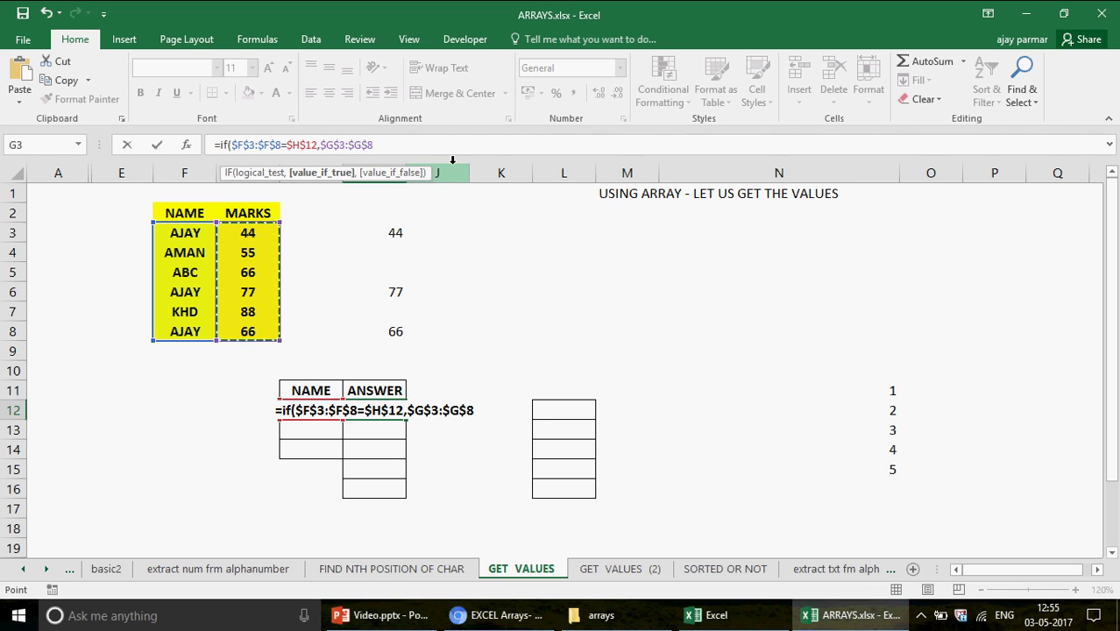
text(,)
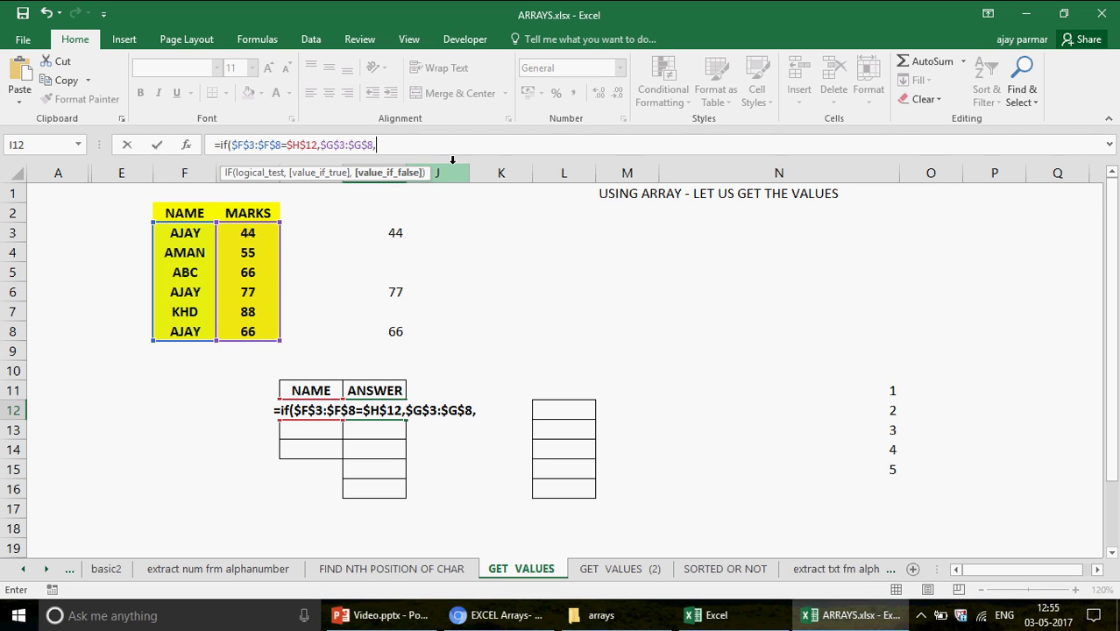
text("")
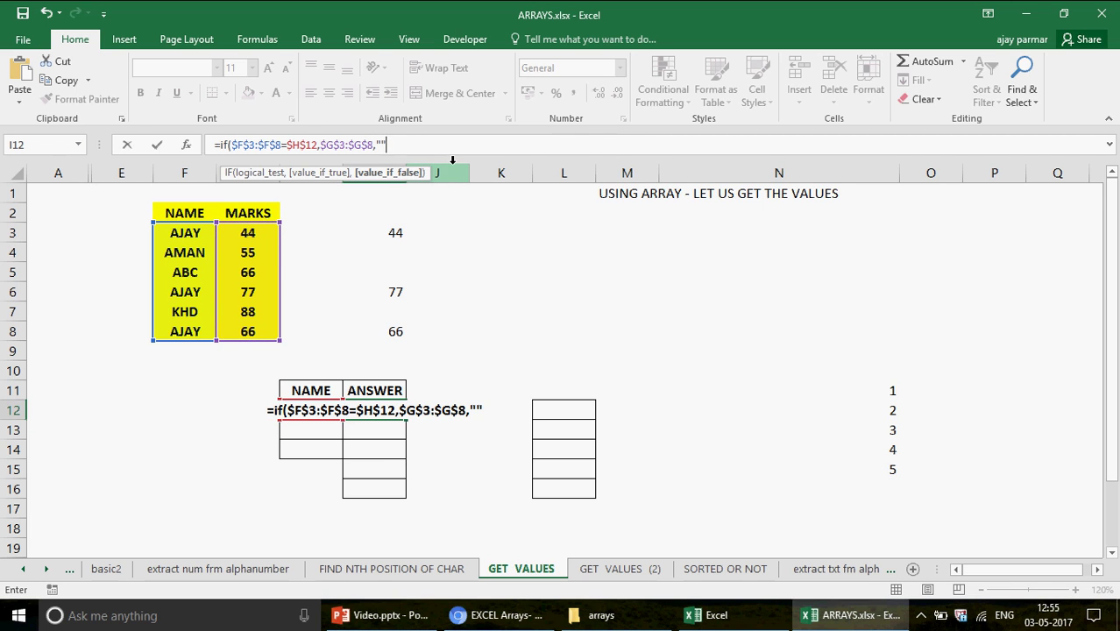
text())
key(ctrl+shift+Return)
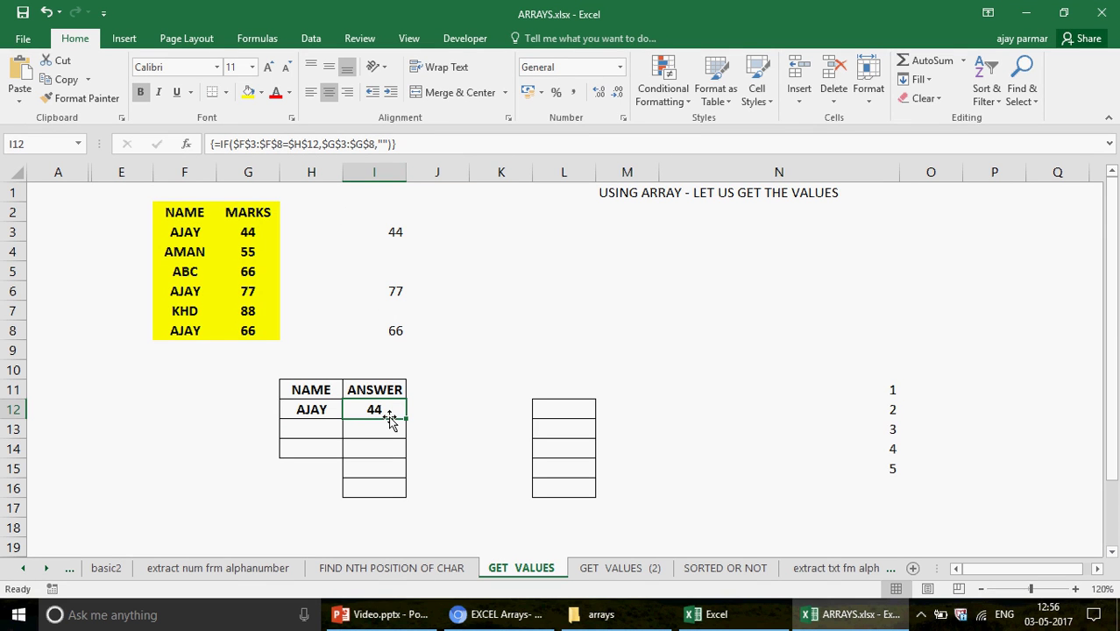
- Evaluate the whole IF expression in I12's array formula into its list of values
click(217, 144)
key(shift+End)
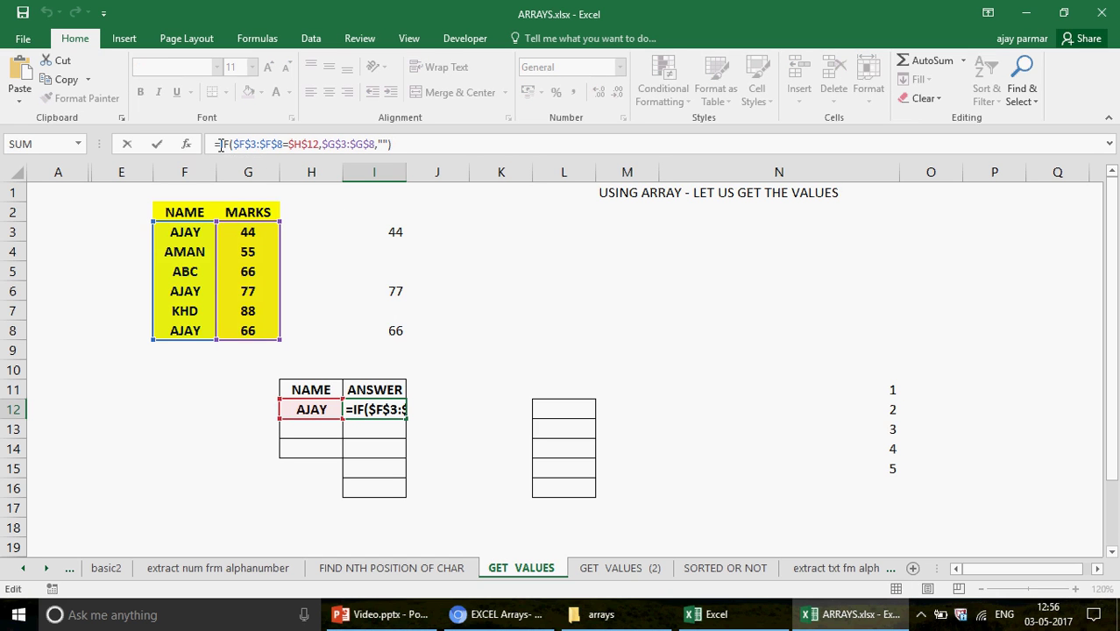
key(F9)
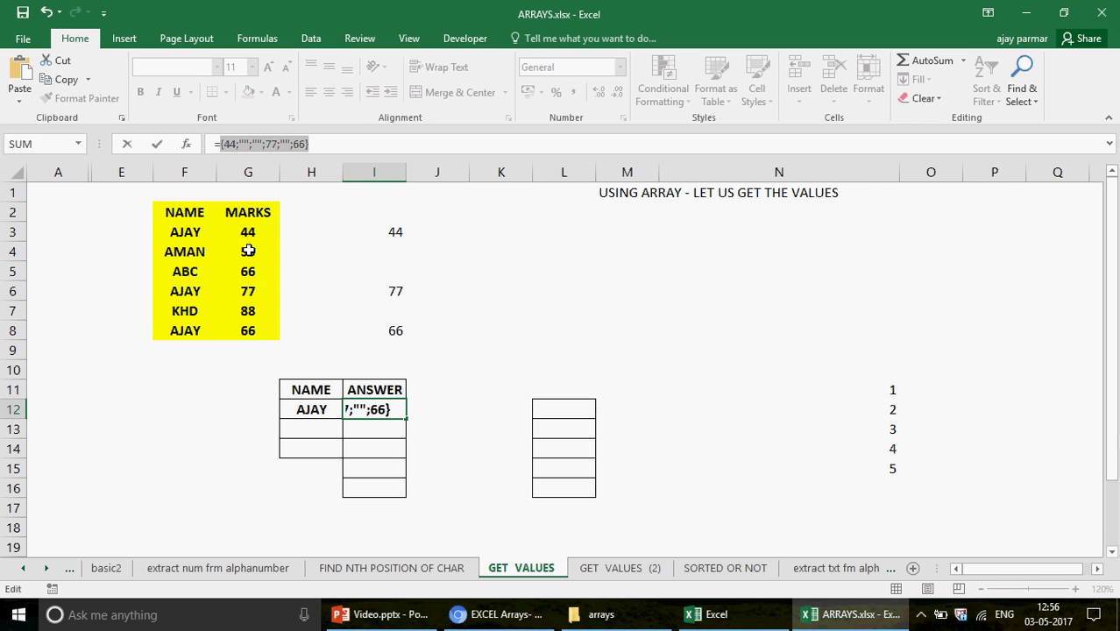
- Copy the evaluated array from I12, cancel the formula edit, and paste the array as text into L12
click(342, 149)
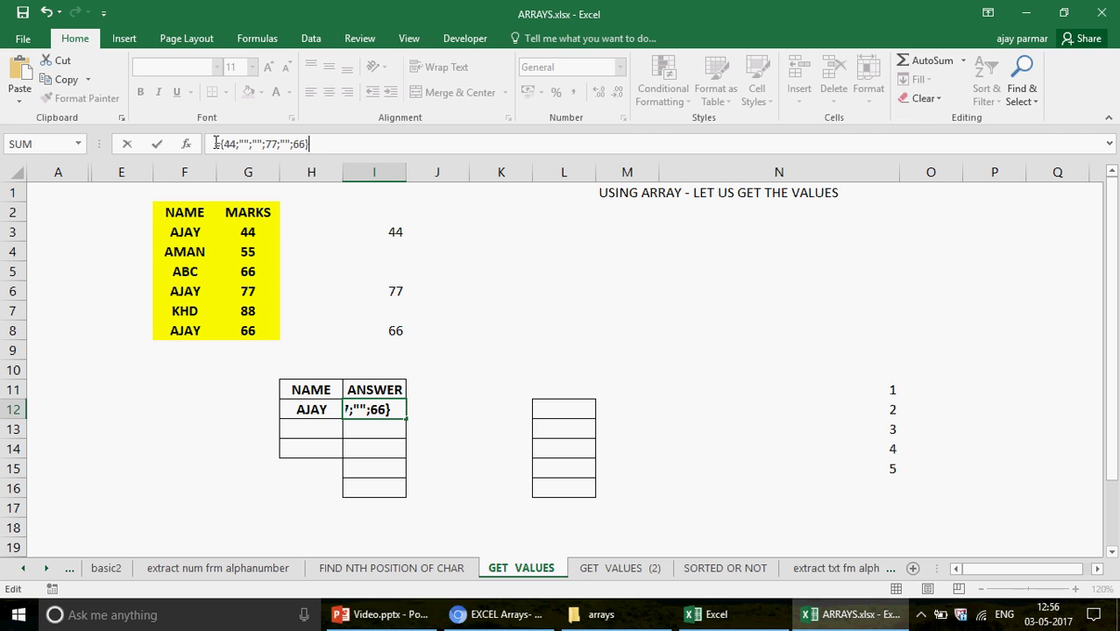
key(shift+End)
key(ctrl+c)
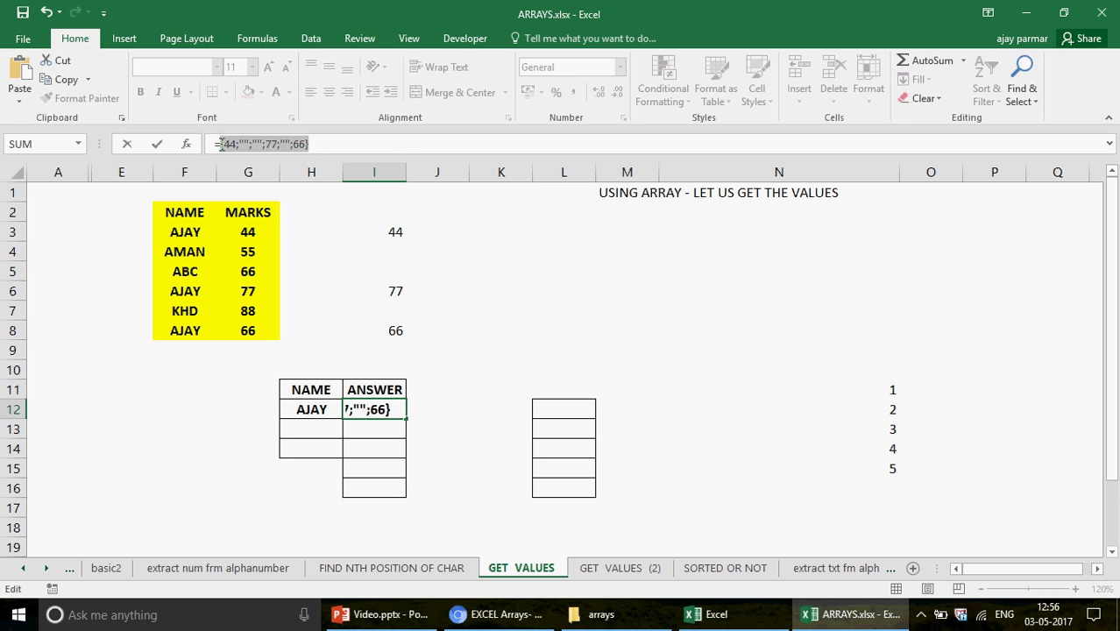
key(Escape)
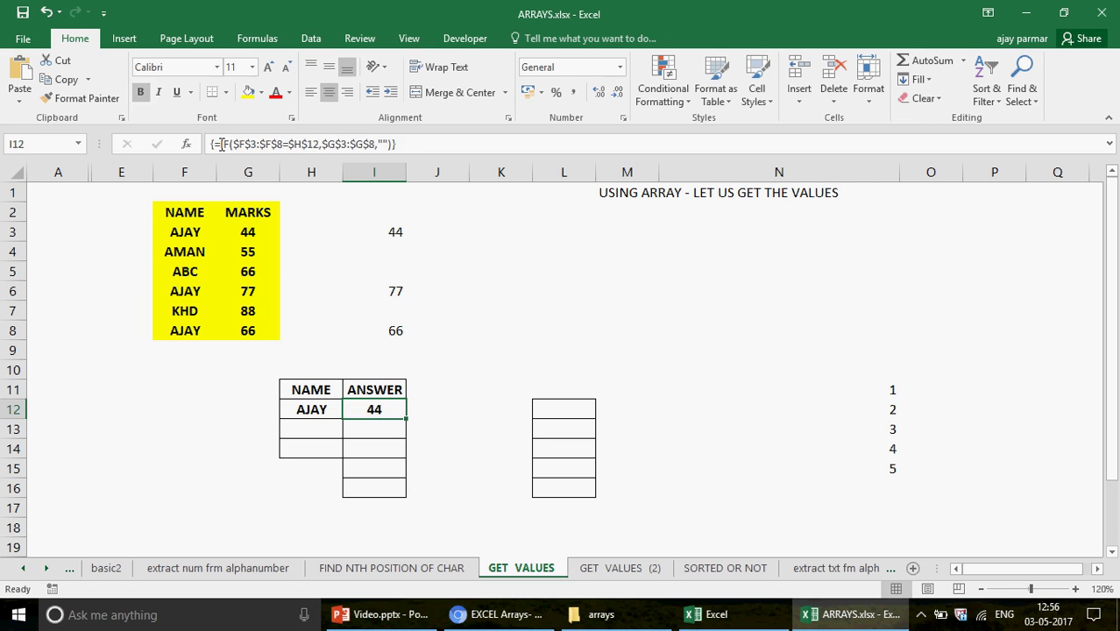
click(563, 412)
key(ctrl+v)
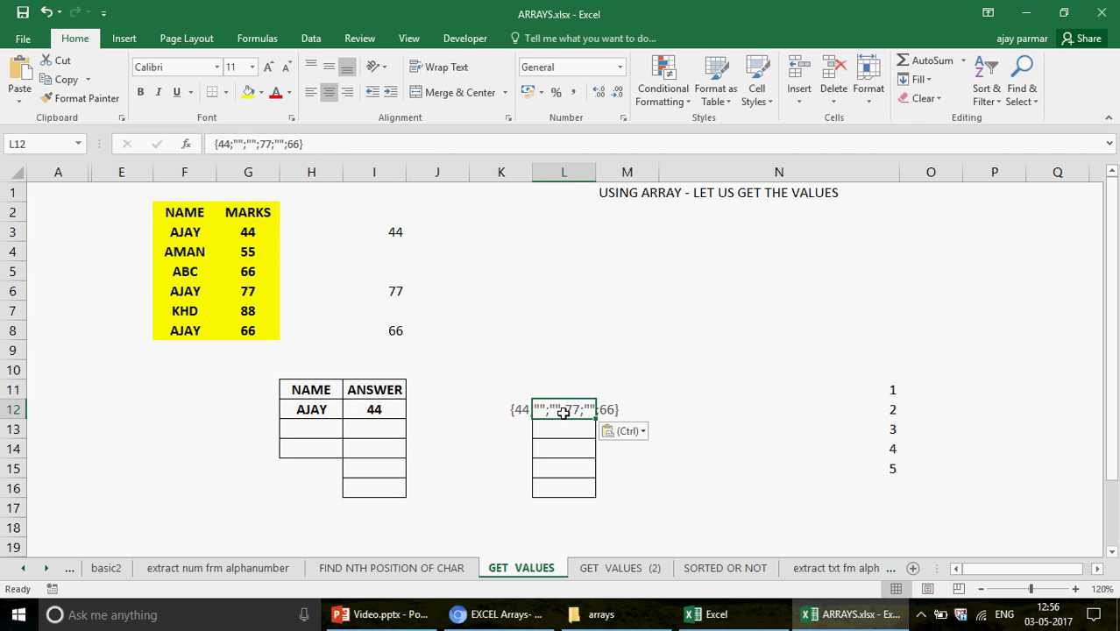
- Compare the array text in L12 with the individual IF formula results in I3:I8, cell by cell
click(374, 407)
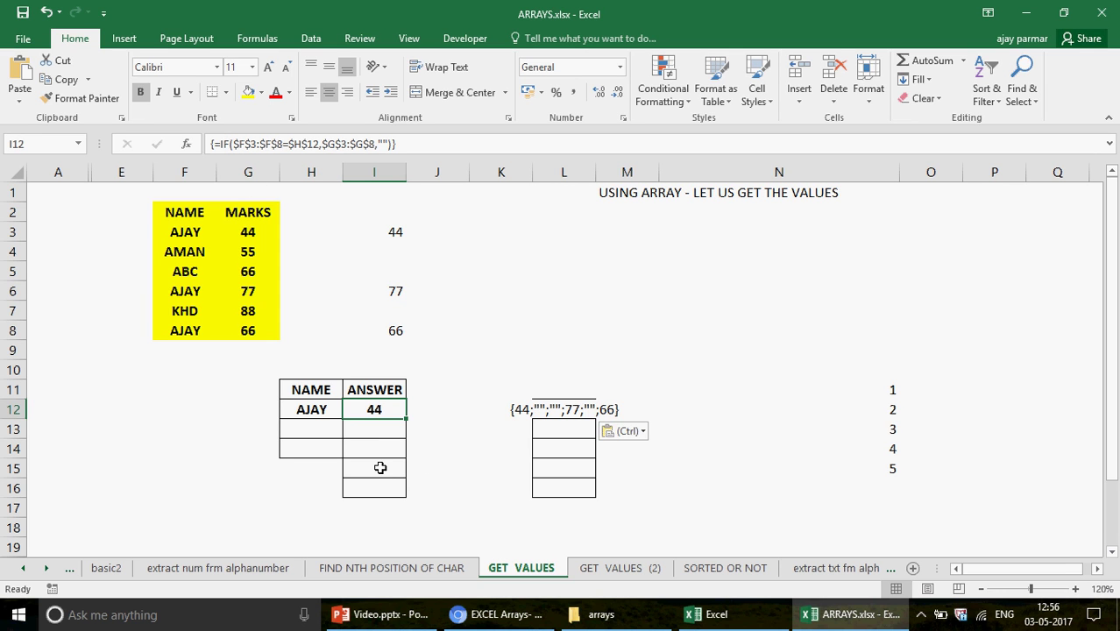
key(Right)
key(Right)
key(Right)
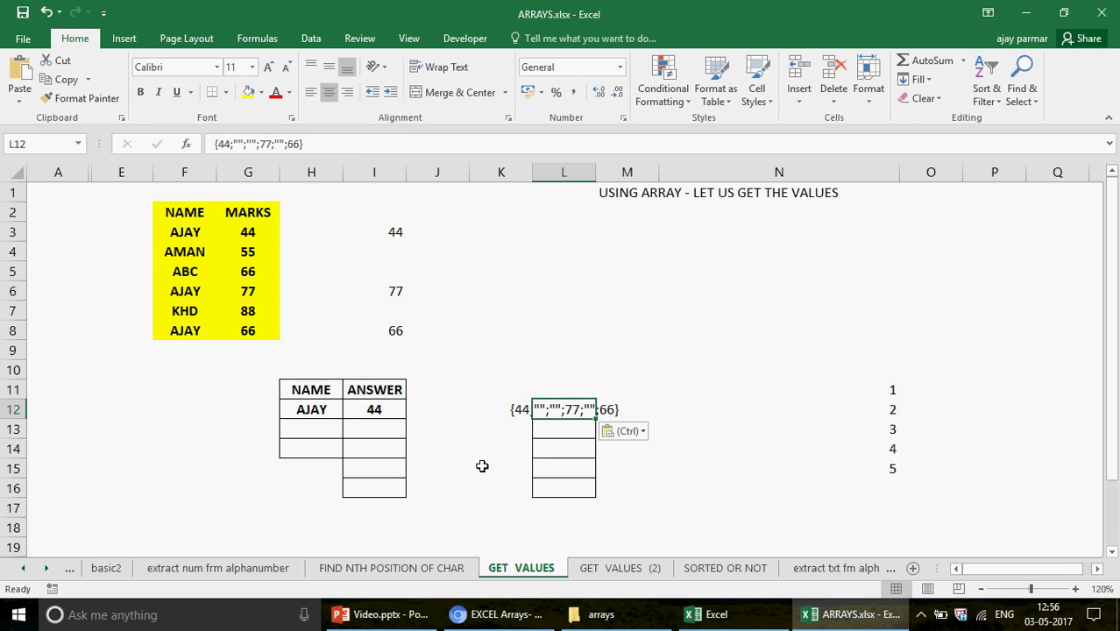
click(395, 233)
shift+click(395, 331)
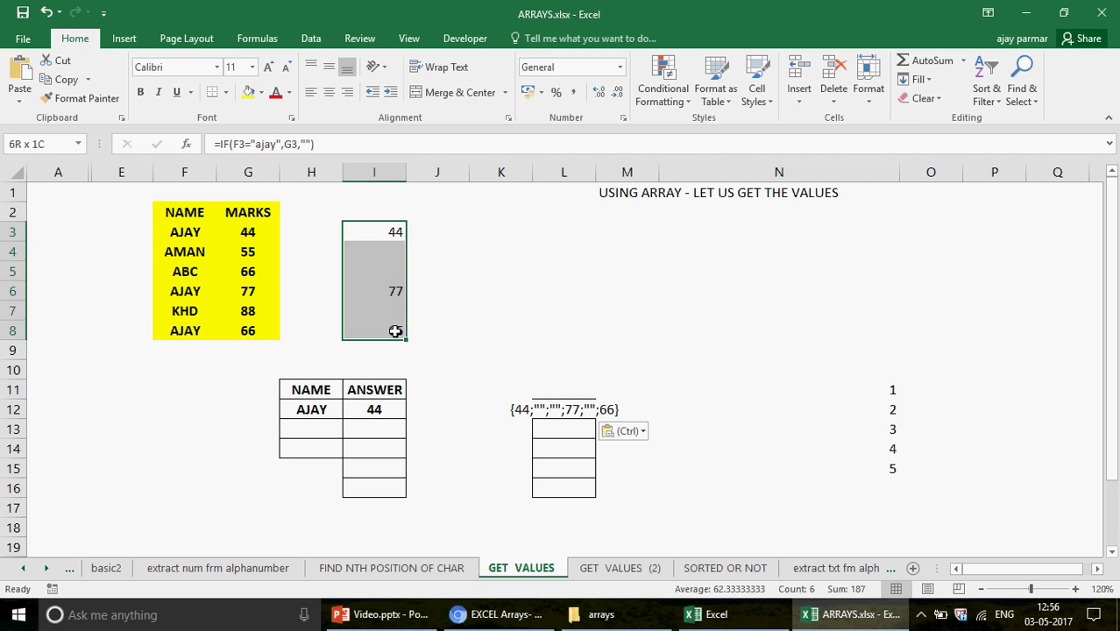
click(373, 230)
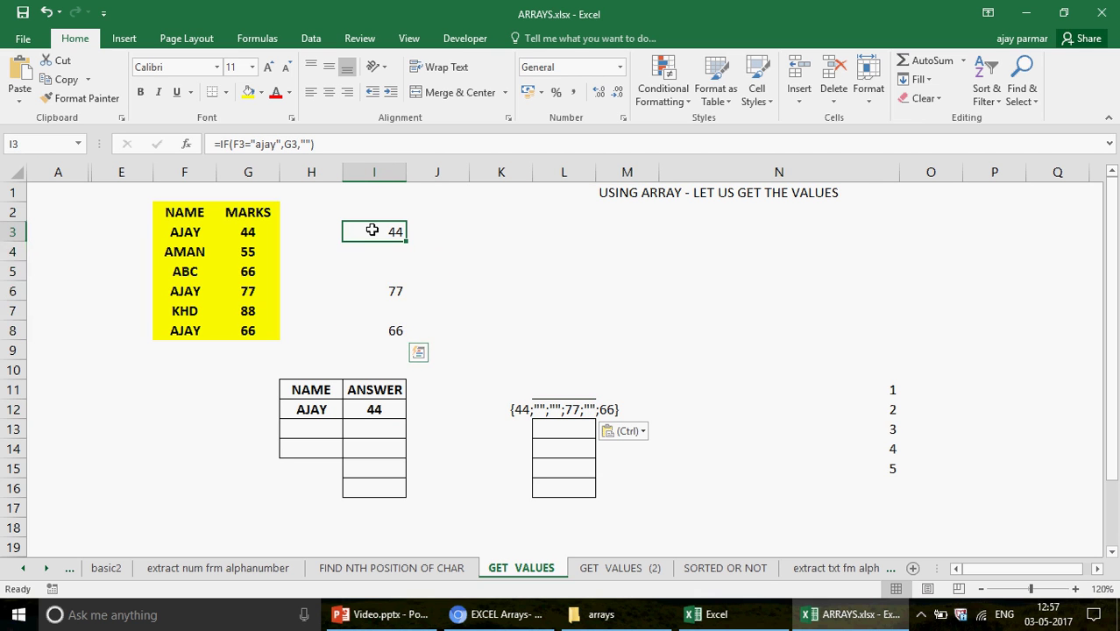
key(Down)
key(Down)
key(Down)
key(Down)
key(Down)
key(Down)
key(Up)
key(Up)
key(Up)
key(Up)
key(Up)
key(Up)
key(Down)
key(Down)
key(Down)
key(Down)
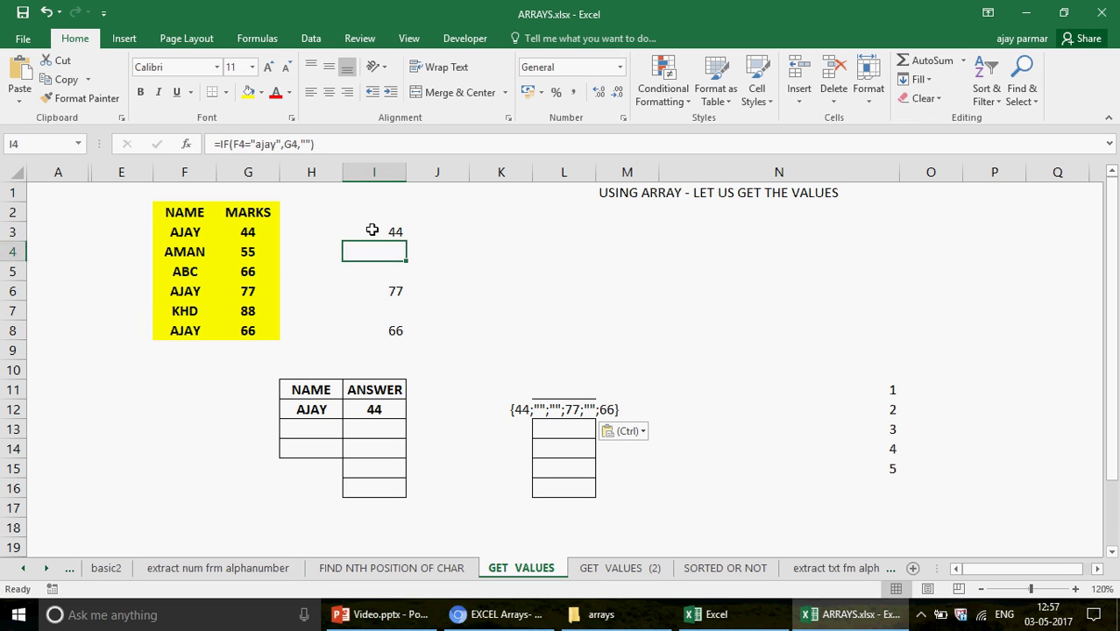
key(Down)
key(Up)
key(Up)
key(Up)
key(Up)
key(Up)
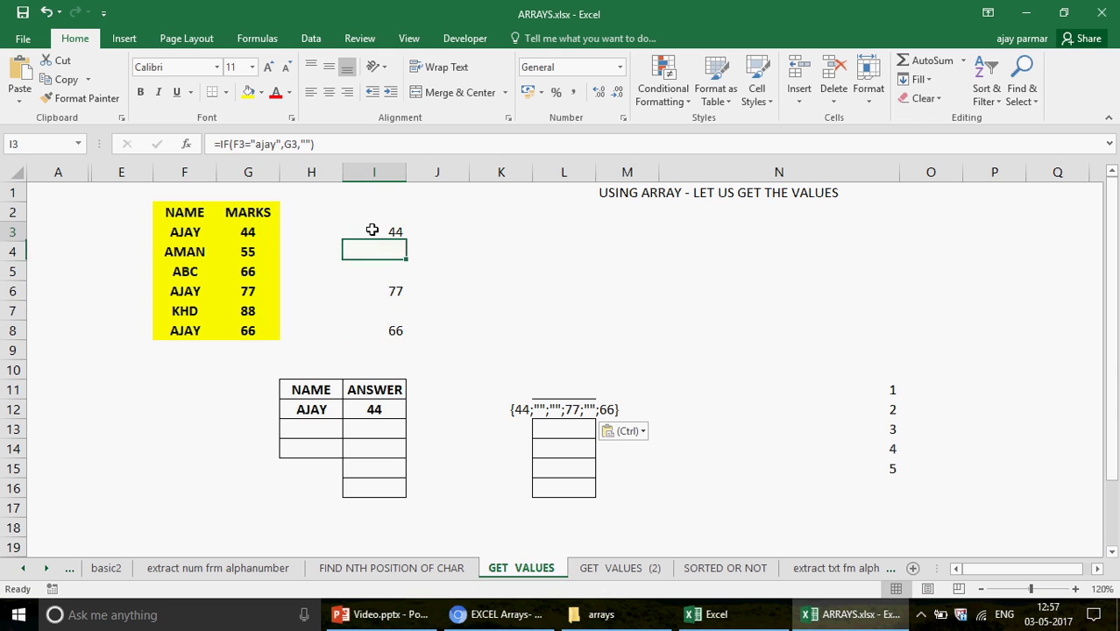
key(Right)
key(Left)
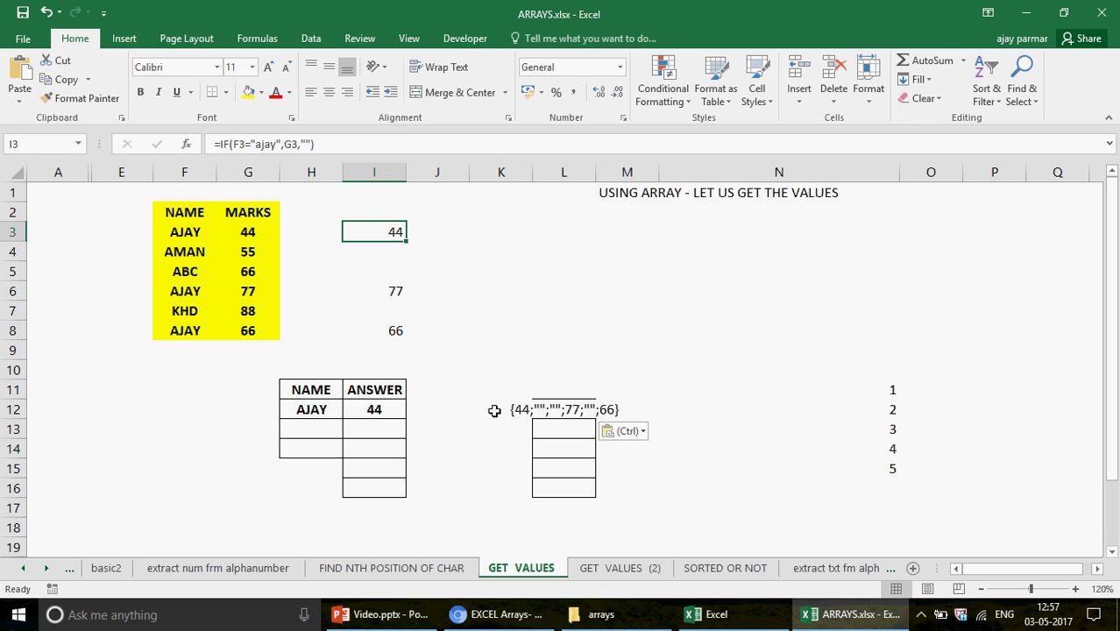
- Wrap I12's IF formula in SMALL with ROW(A1) as the k argument, and enter it as an array formula
click(391, 408)
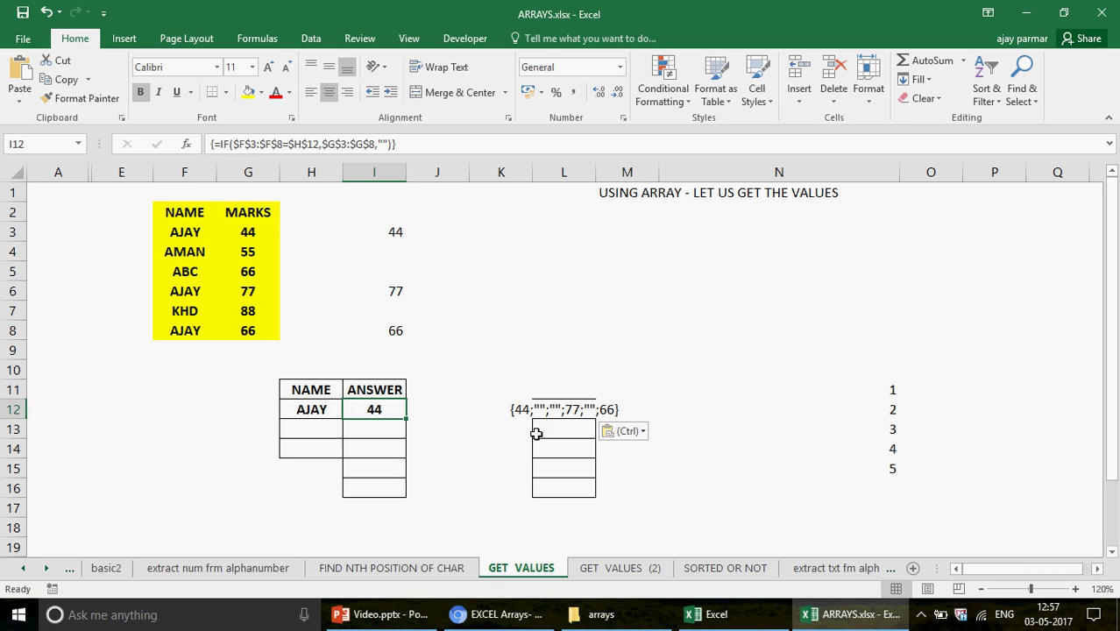
click(224, 144)
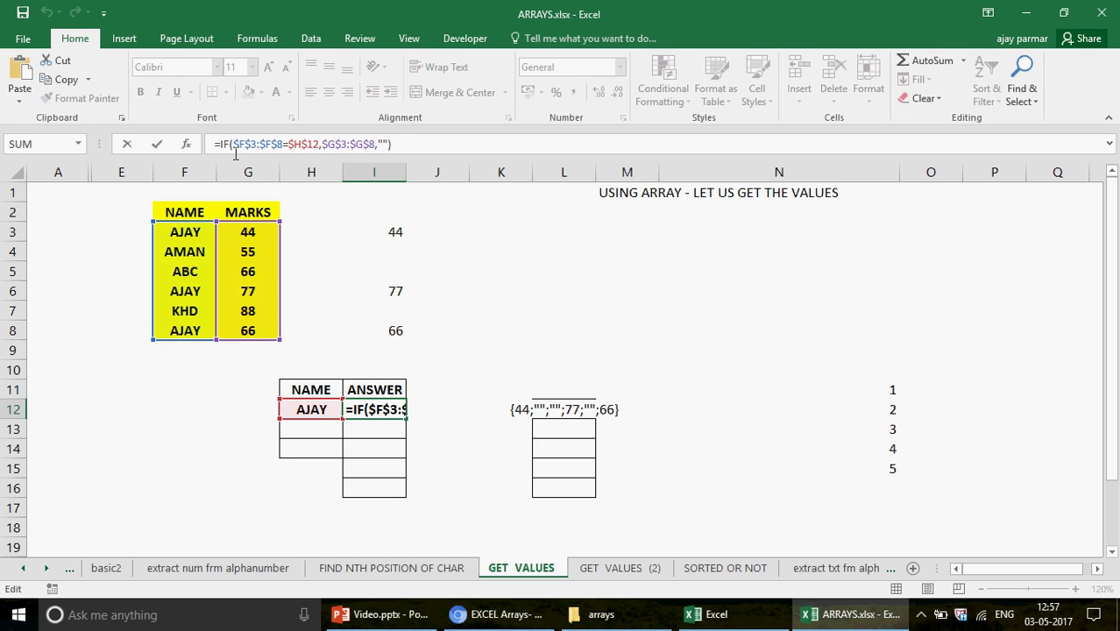
text(small()
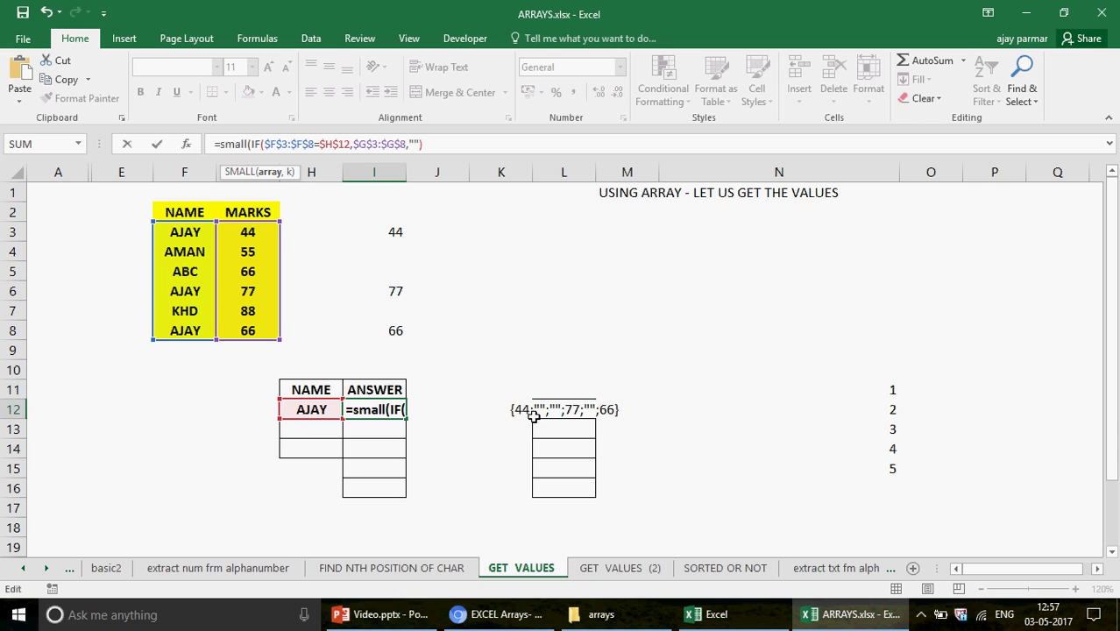
click(489, 146)
text(,)
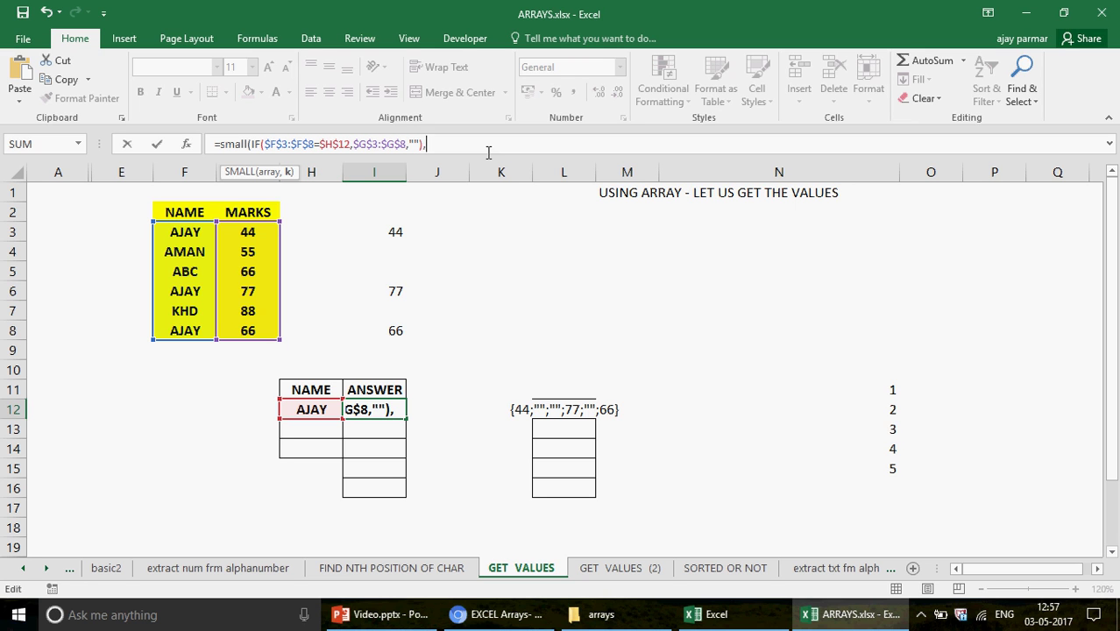
text(row(A)
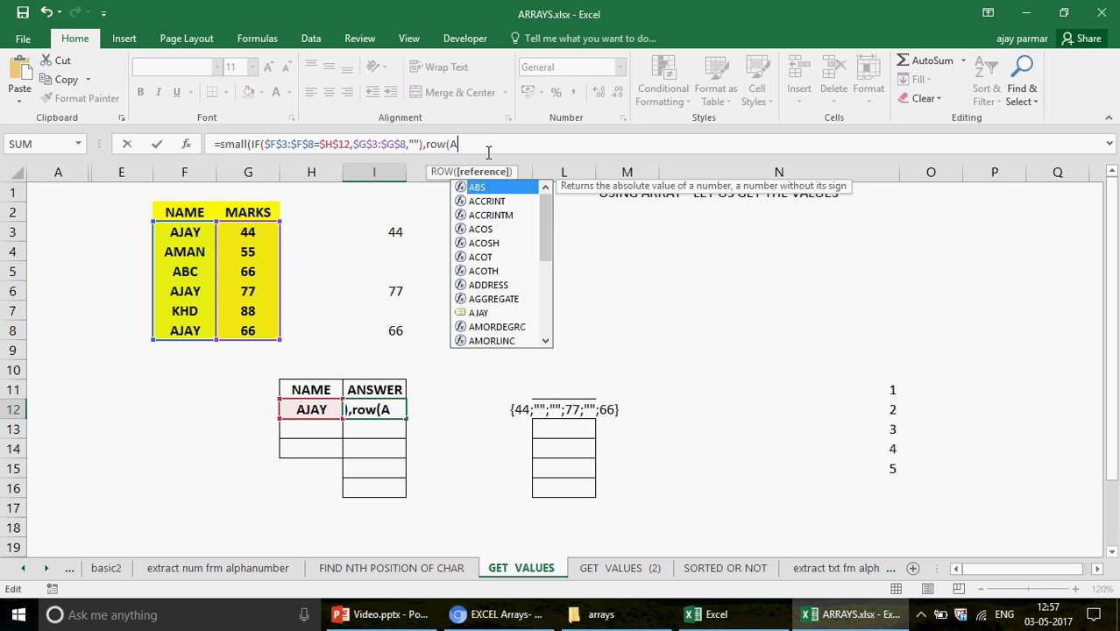
text(1)))
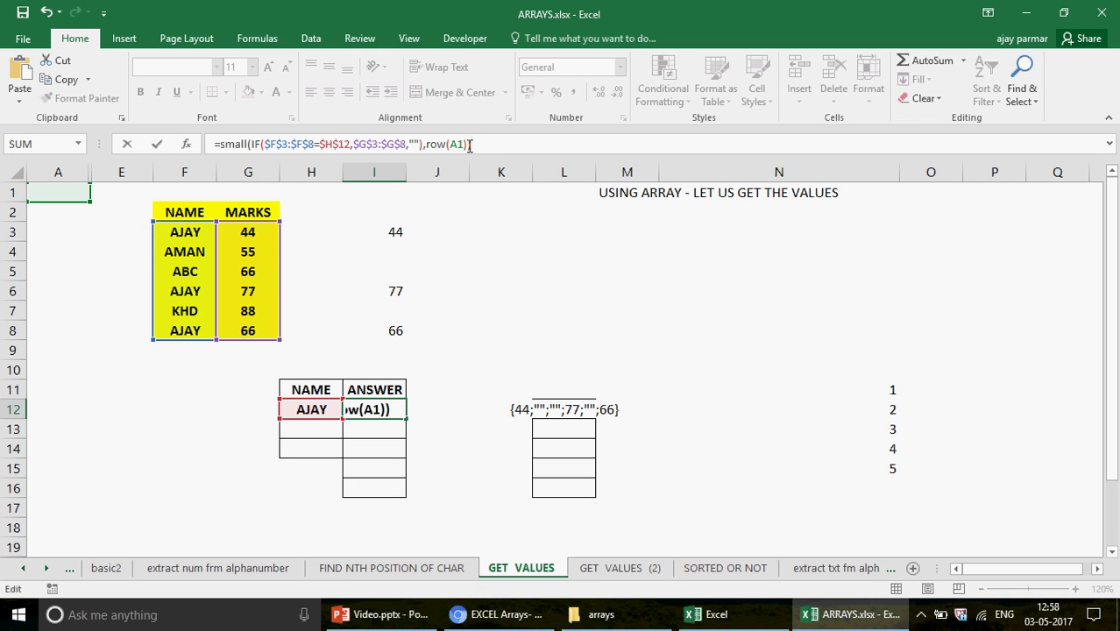
key(ctrl+shift+Return)
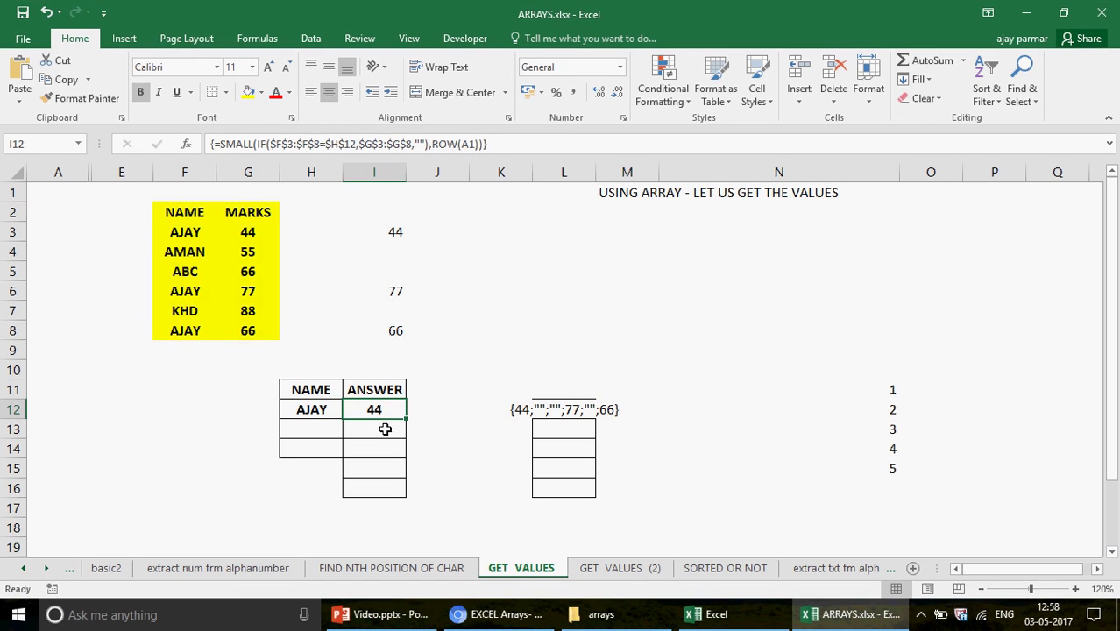
- Fill the SMALL array formula from I12 down the answer column through I18
drag(405, 419, 401, 484)
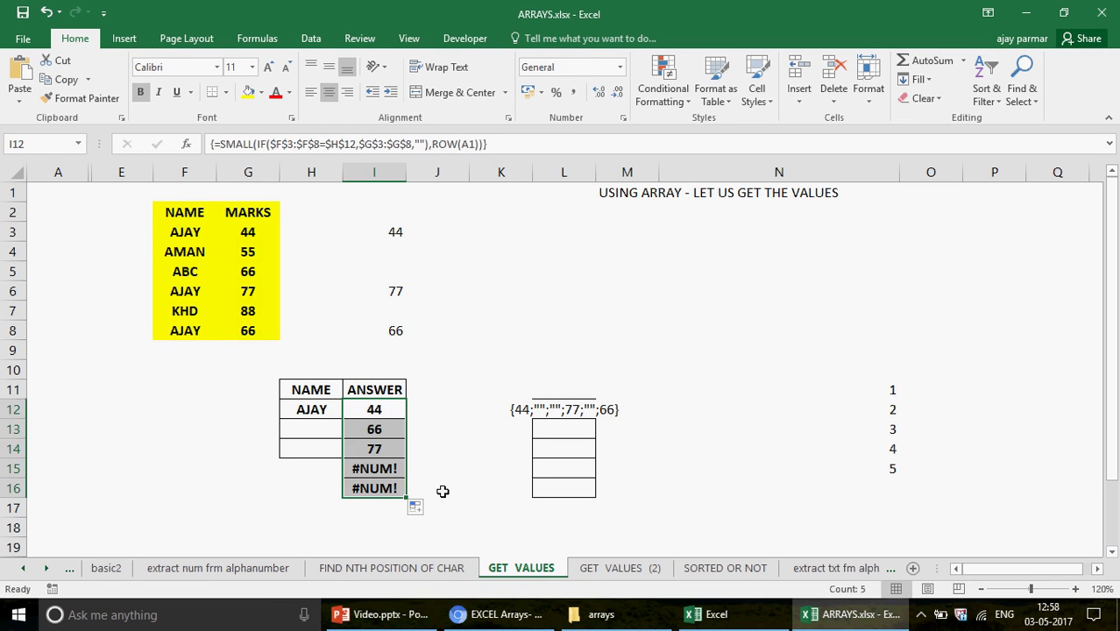
click(416, 507)
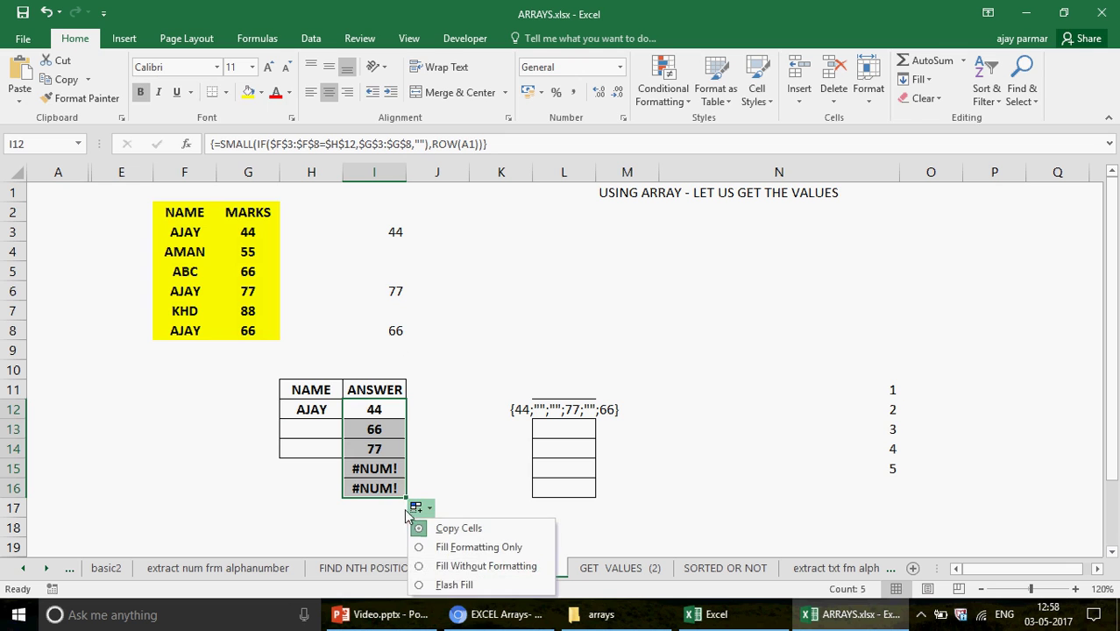
click(388, 495)
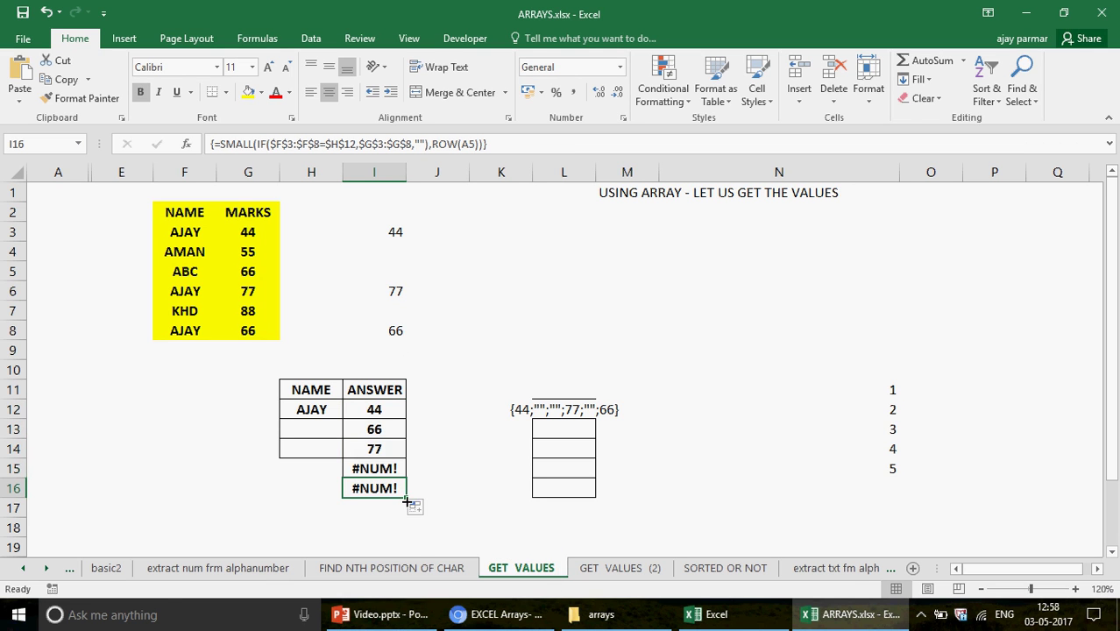
drag(407, 497, 408, 536)
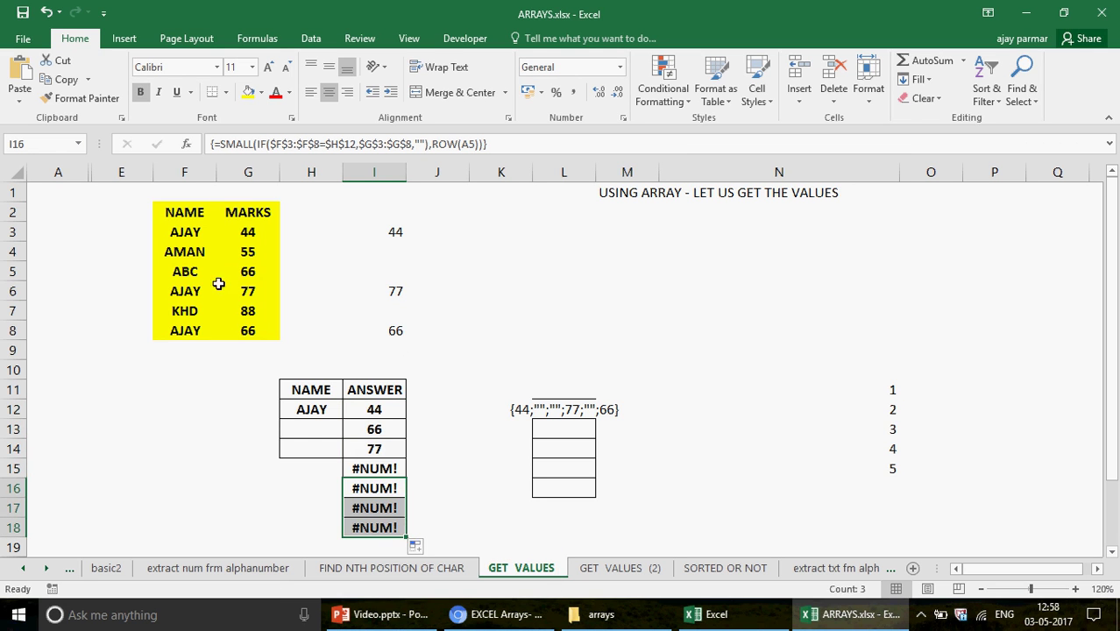
- Replace the names in F5, F4 and F7 with the lookup name from H12
click(194, 263)
text(AJAY)
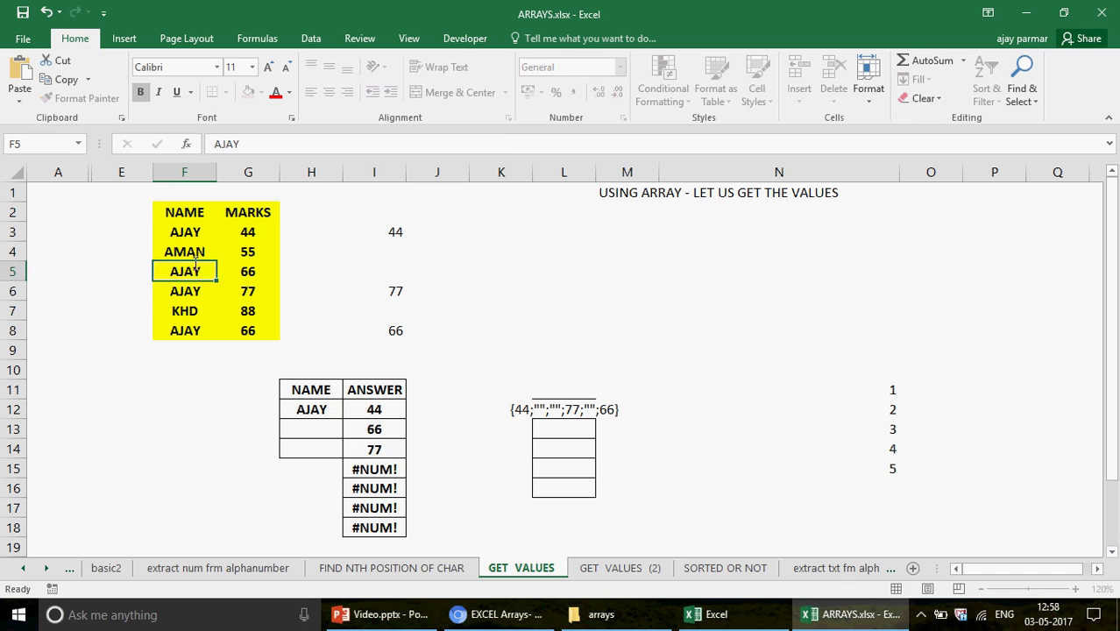
key(Return)
click(189, 246)
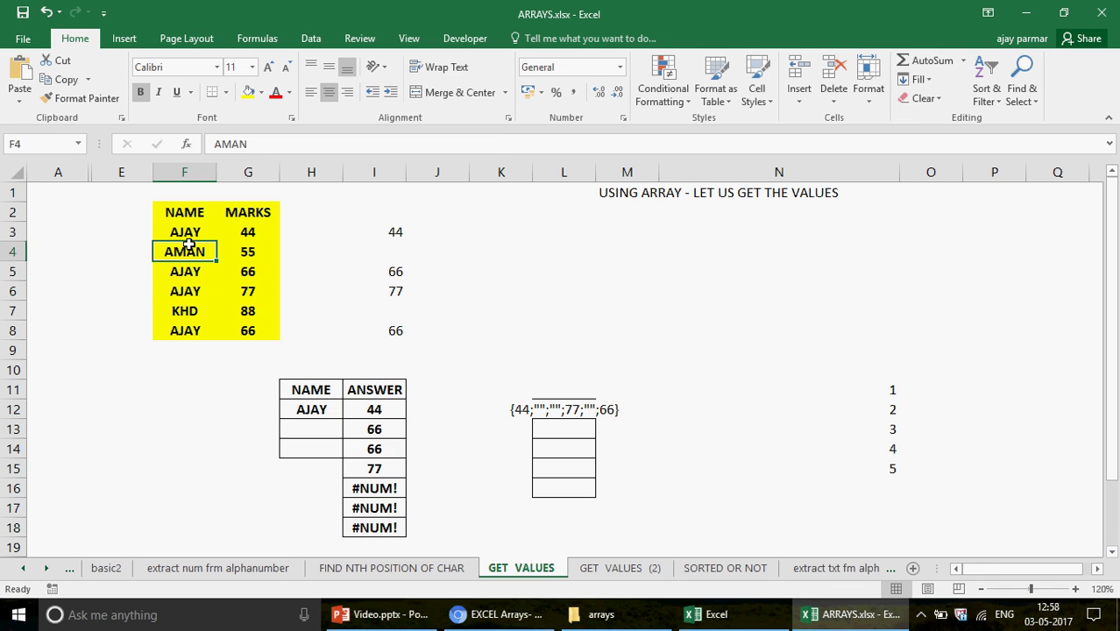
text(AJAY)
key(Return)
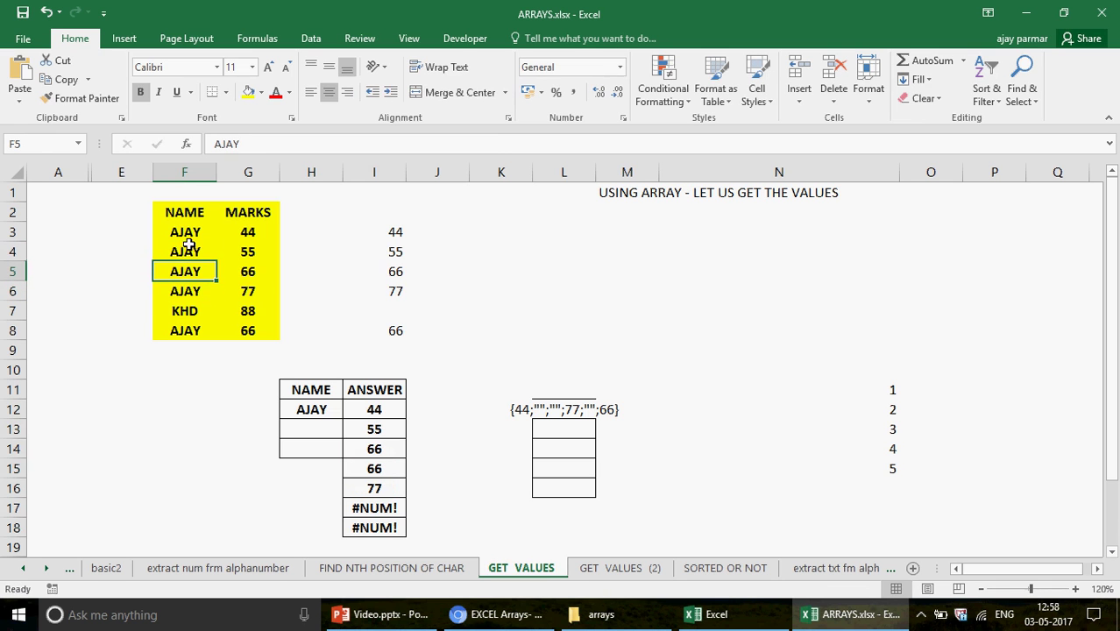
click(190, 311)
text(AJAY)
key(Return)
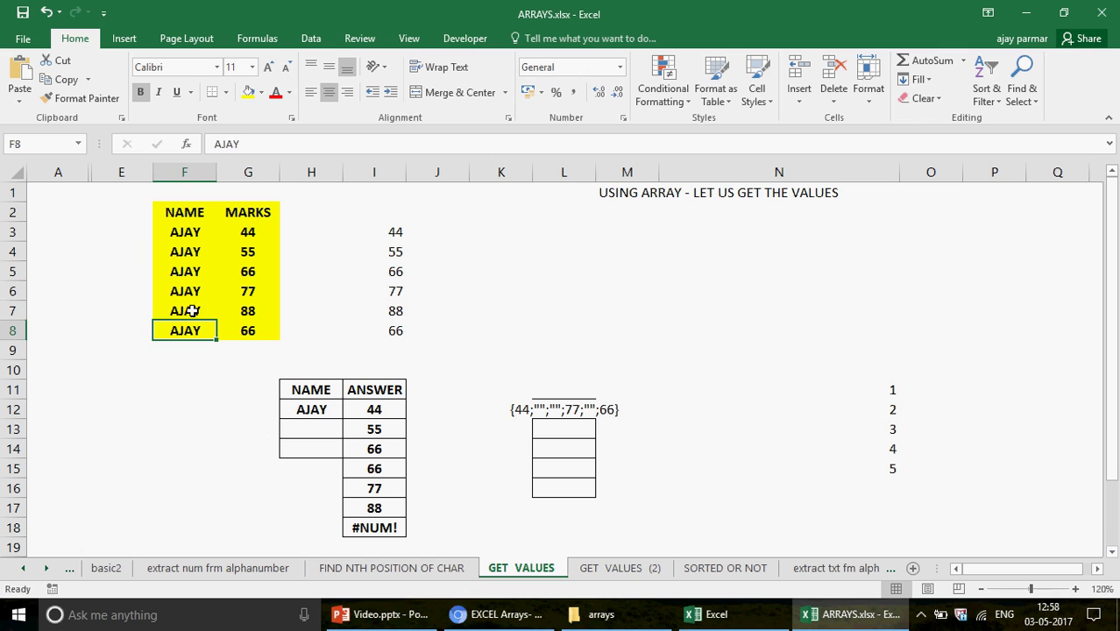
- Wrap I12's SMALL formula in IFERROR with "" as the error value, enter it as an array formula, and fill it down through I18
click(373, 409)
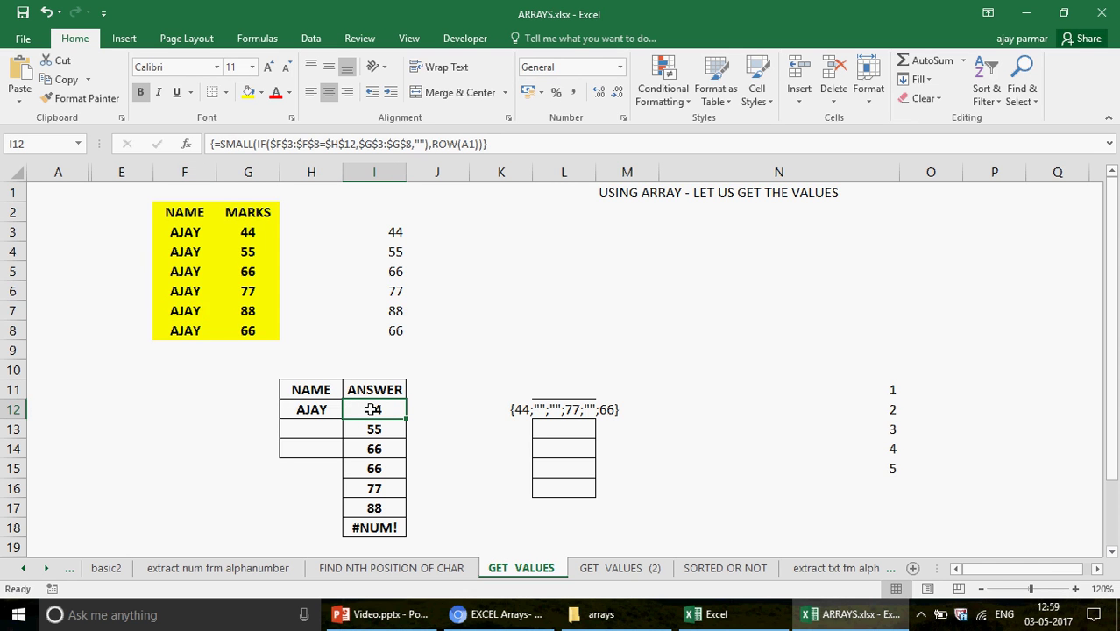
click(222, 144)
text(ifer)
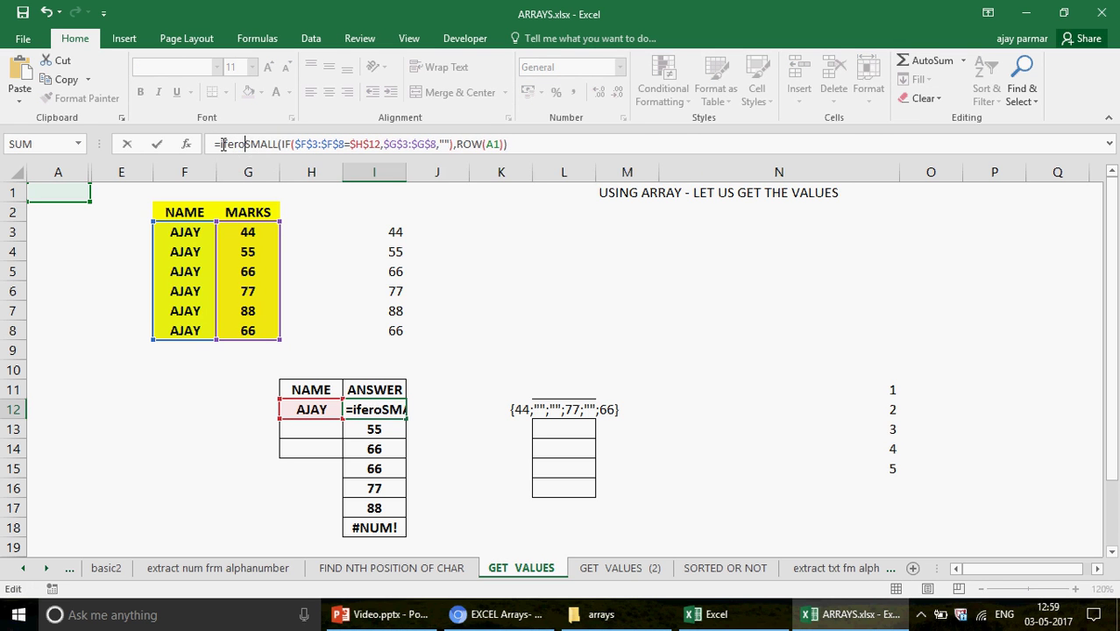
text(ror)
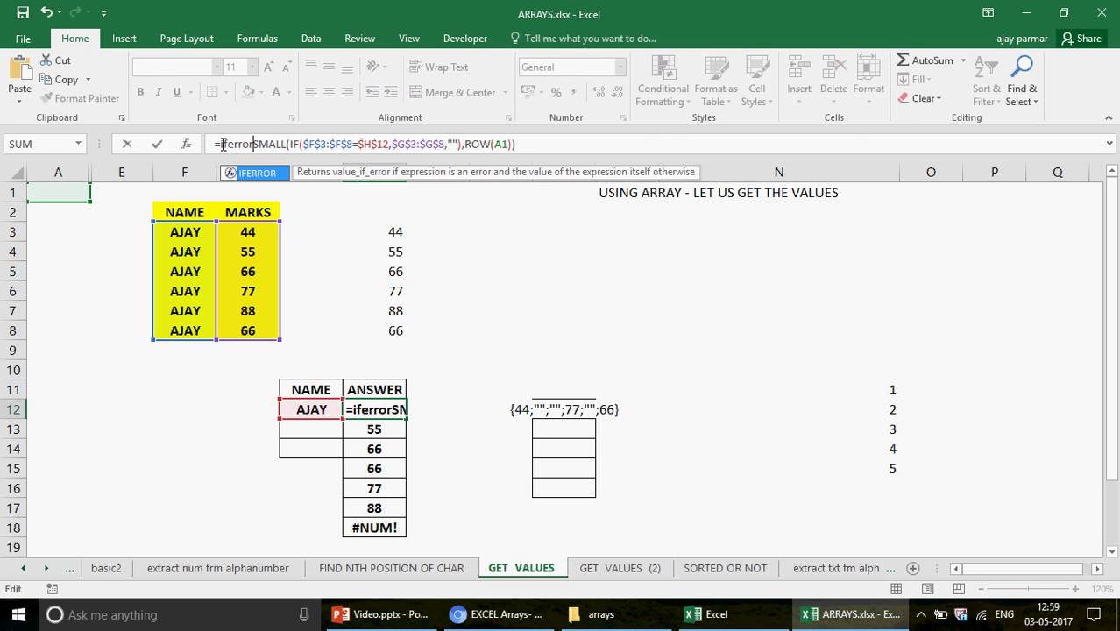
text(()
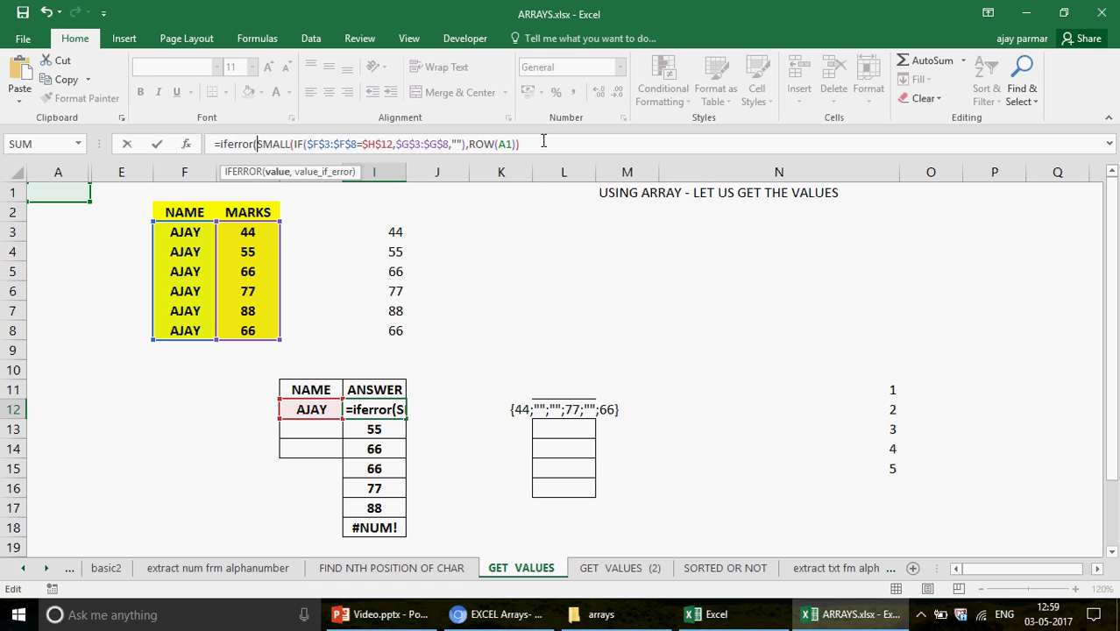
text(,)
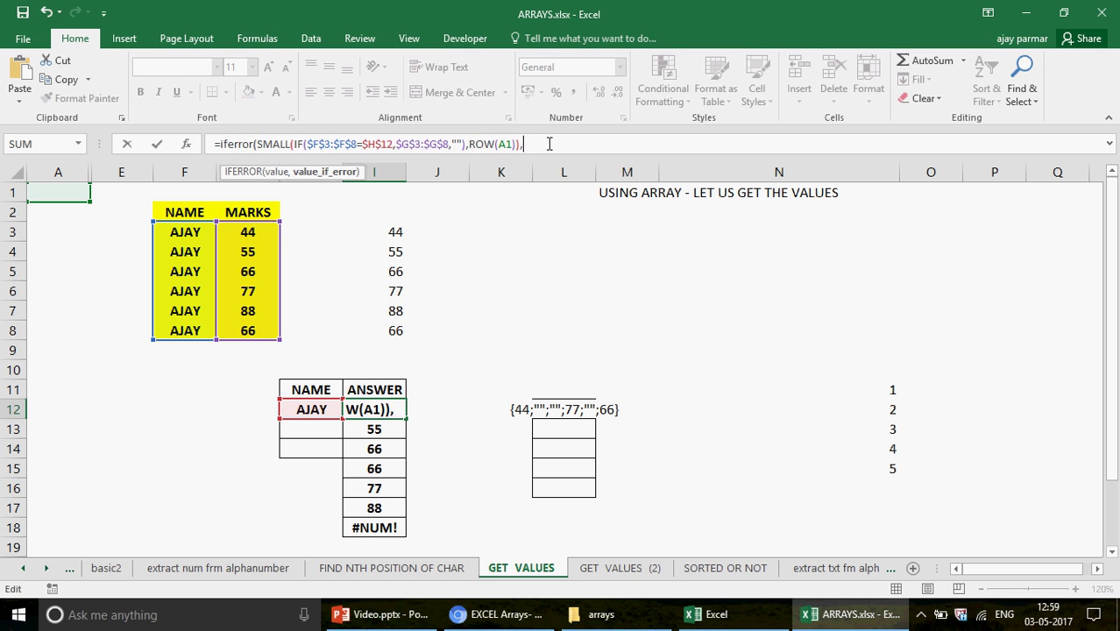
text(""))
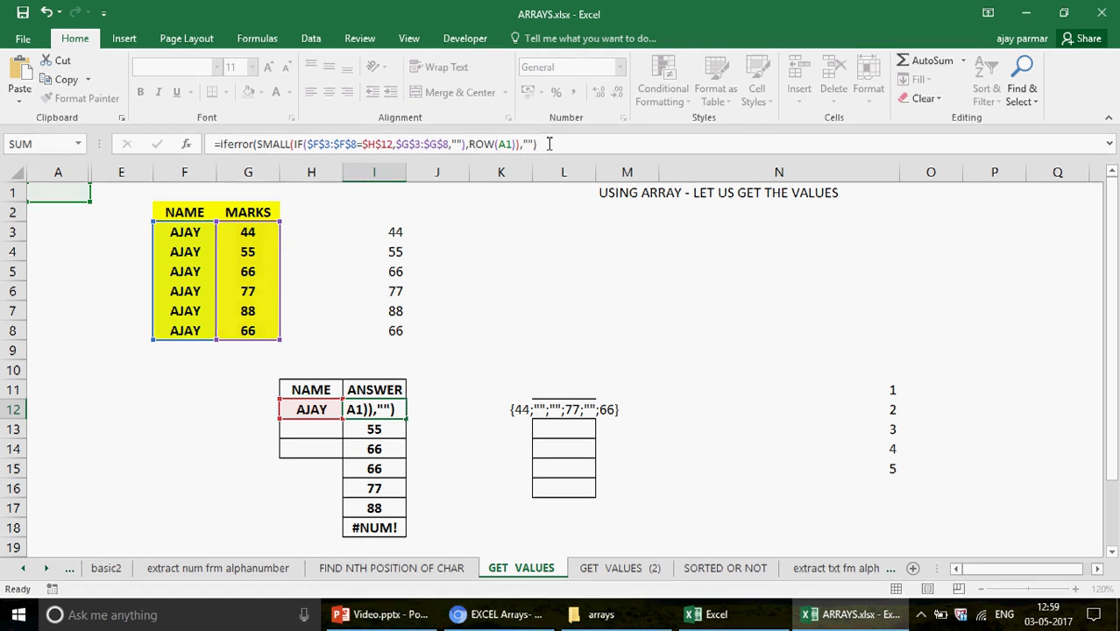
key(ctrl+shift+Return)
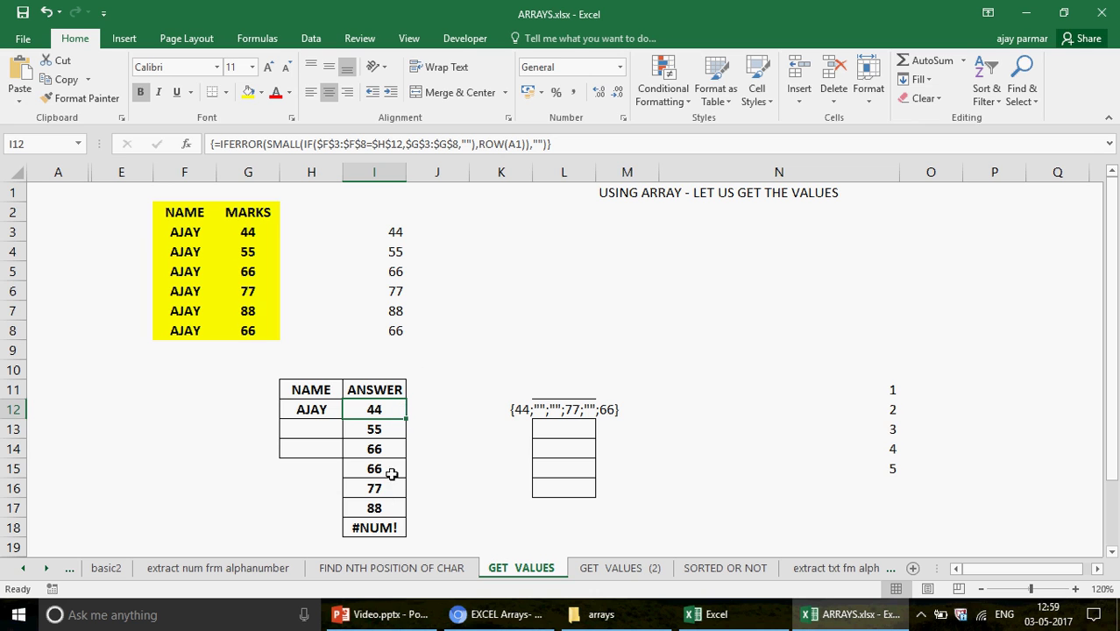
drag(406, 418, 408, 534)
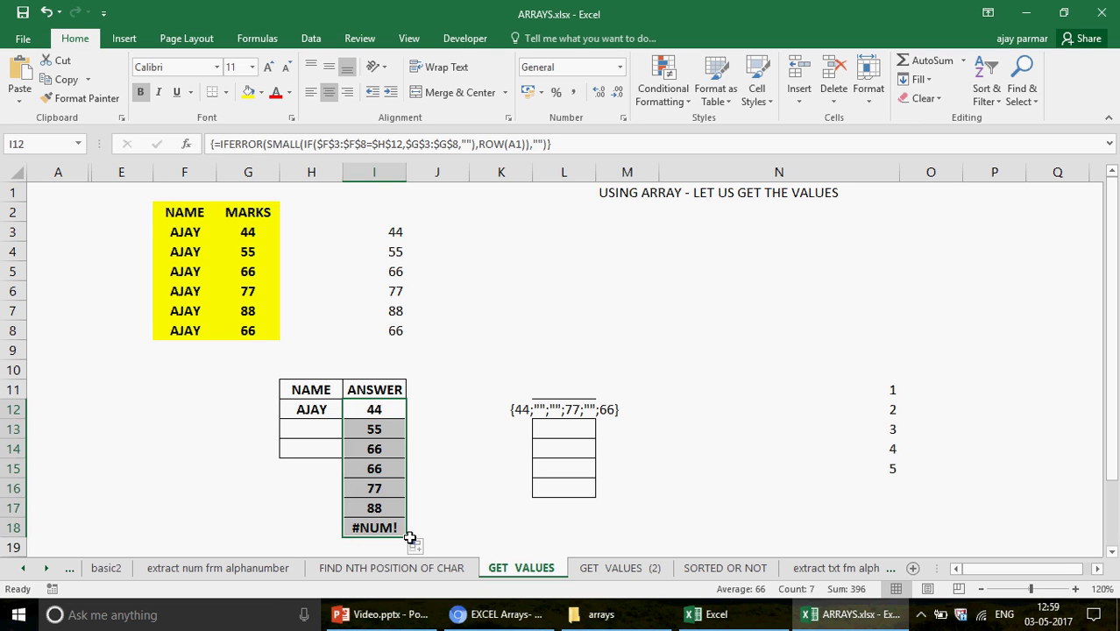
click(382, 412)
- Replace the names in F5:F8 with four different names that do not match the lookup name in H12
click(193, 269)
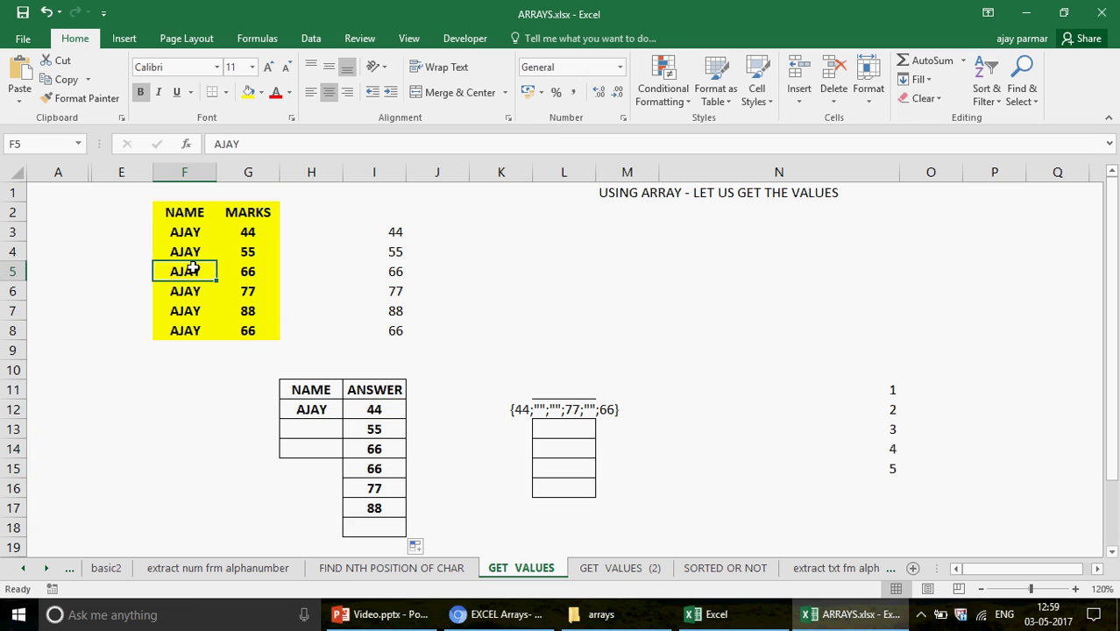
text(al)
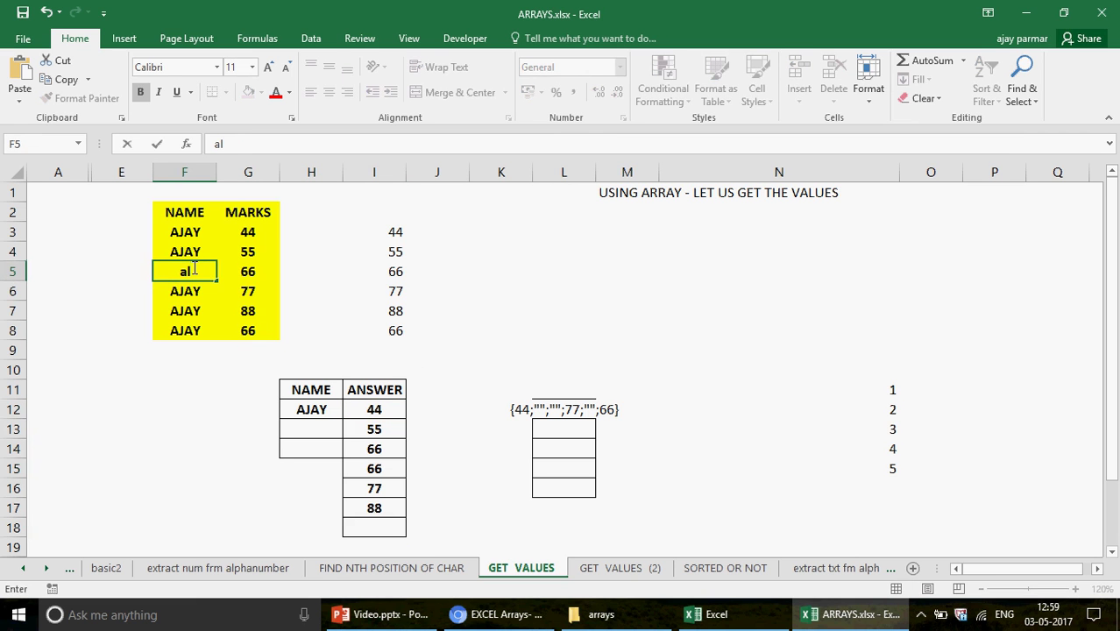
text(an)
key(Return)
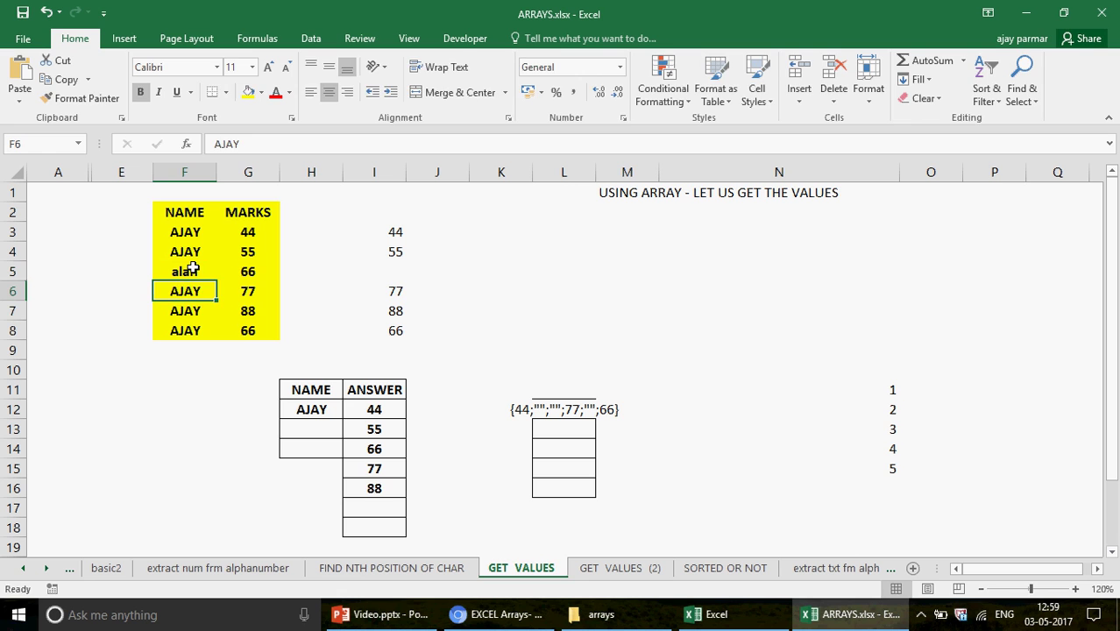
text(venkat)
key(Return)
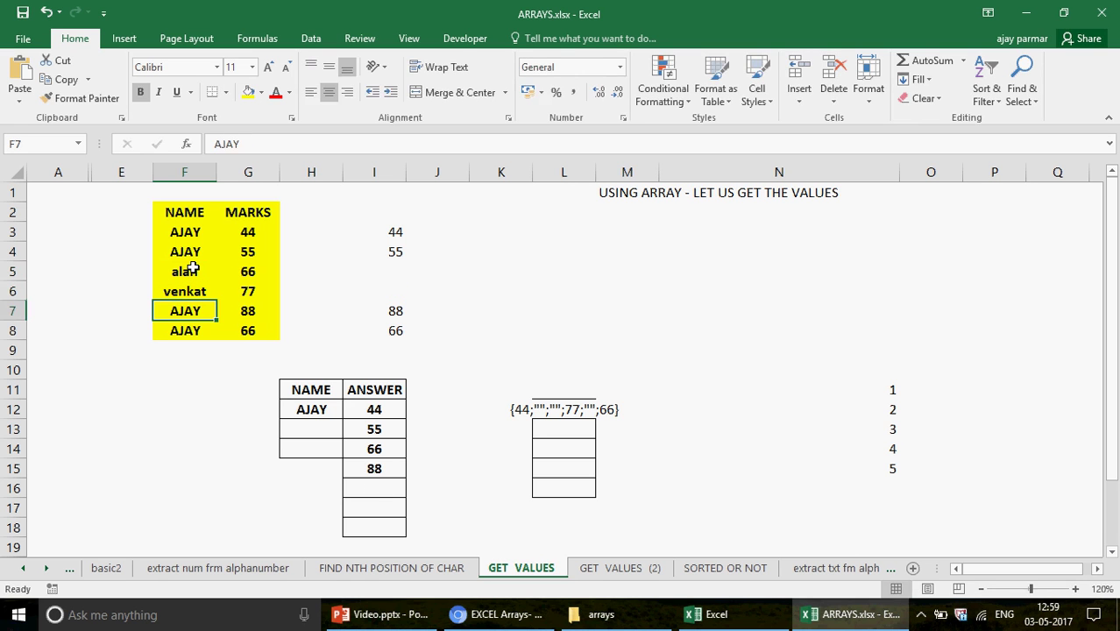
text(abdul)
key(Return)
text(j)
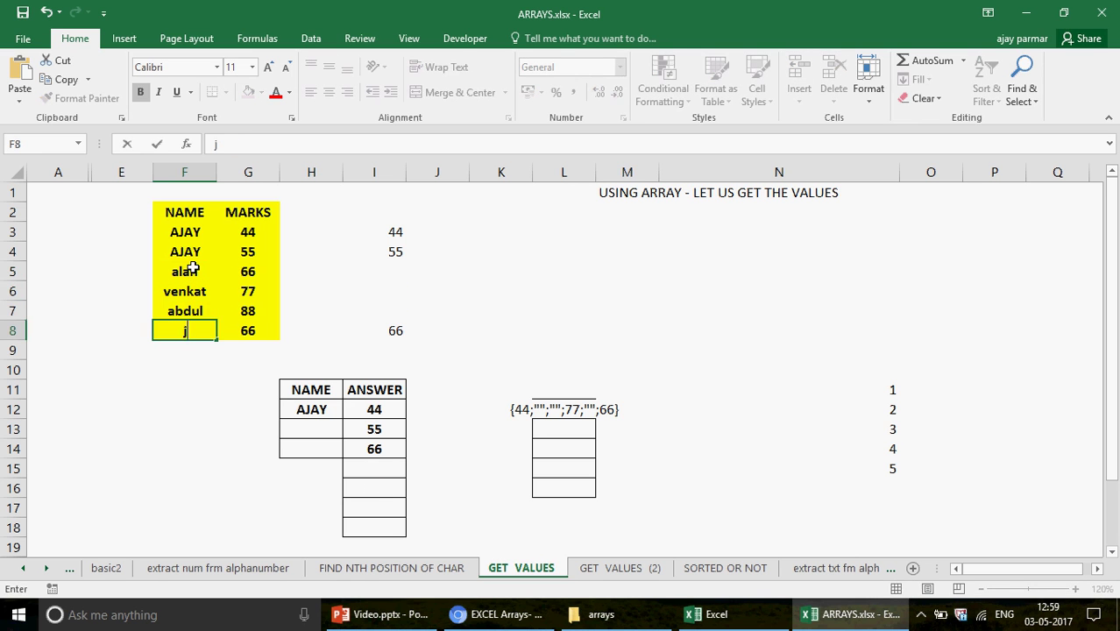
text(hon)
key(Return)
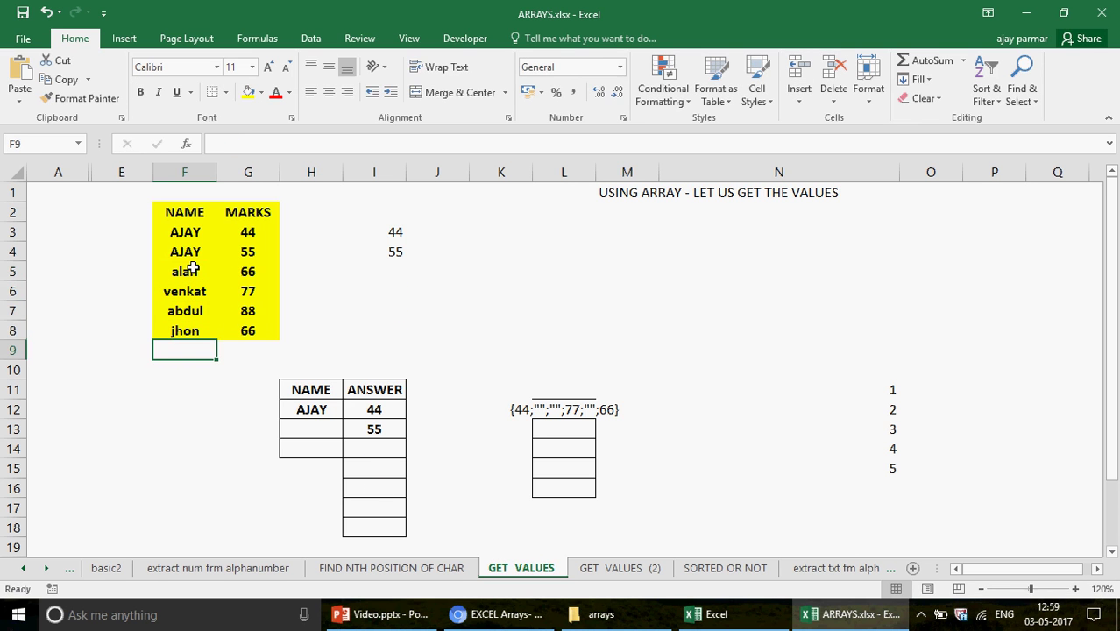
- Examine how I12's IF arguments refer to the names in F3:F8, the lookup name in H12 and the marks in G3:G8
click(373, 409)
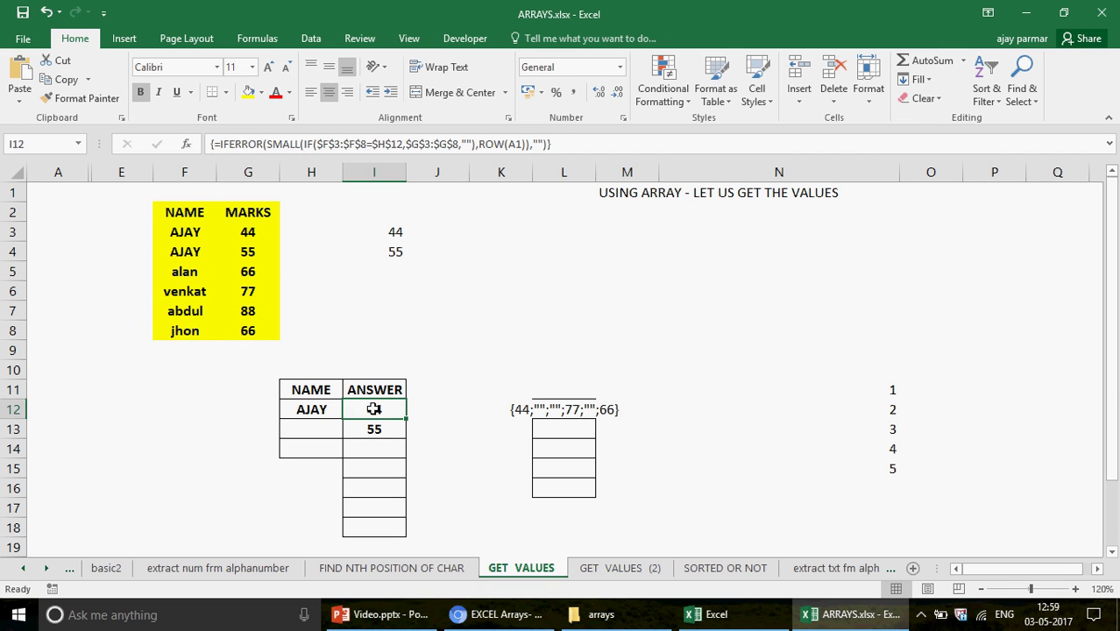
click(193, 234)
shift+click(196, 328)
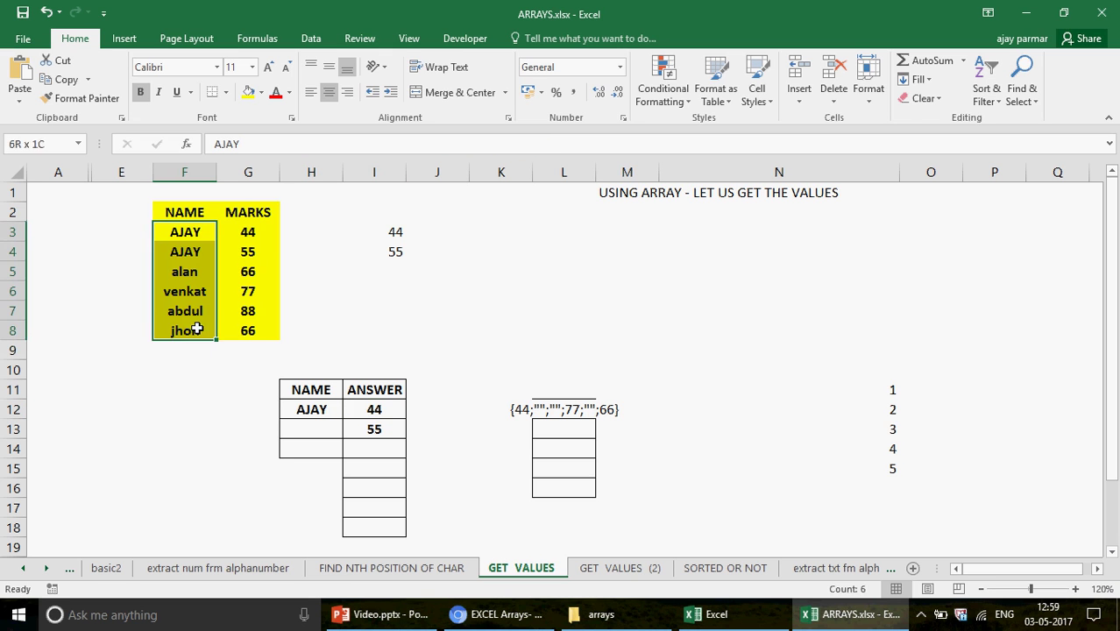
click(185, 234)
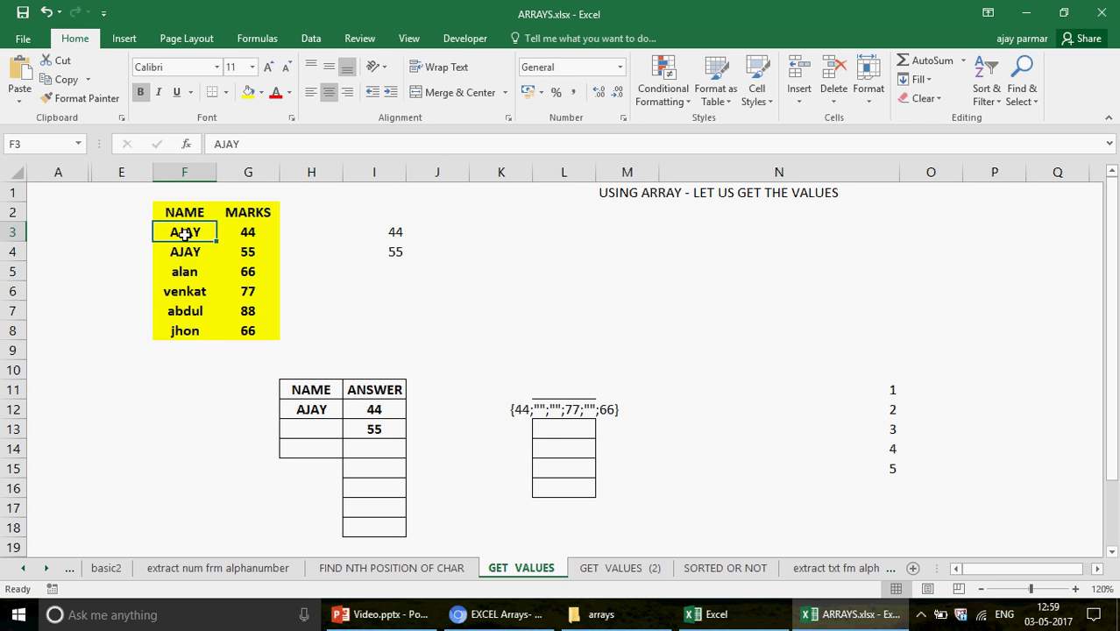
click(253, 232)
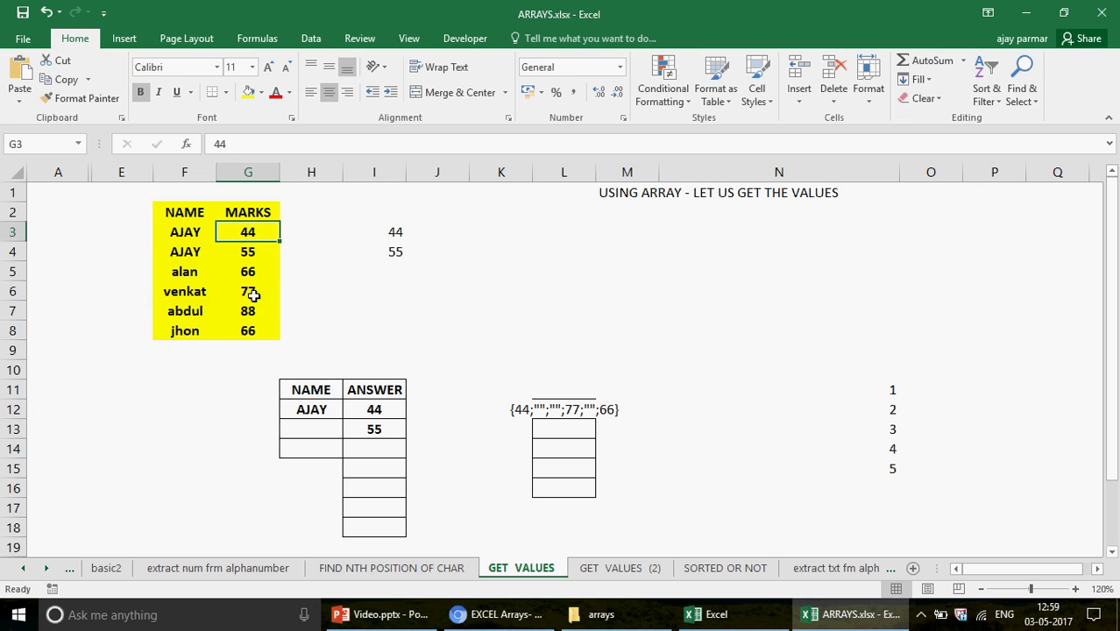
shift+click(251, 332)
click(390, 410)
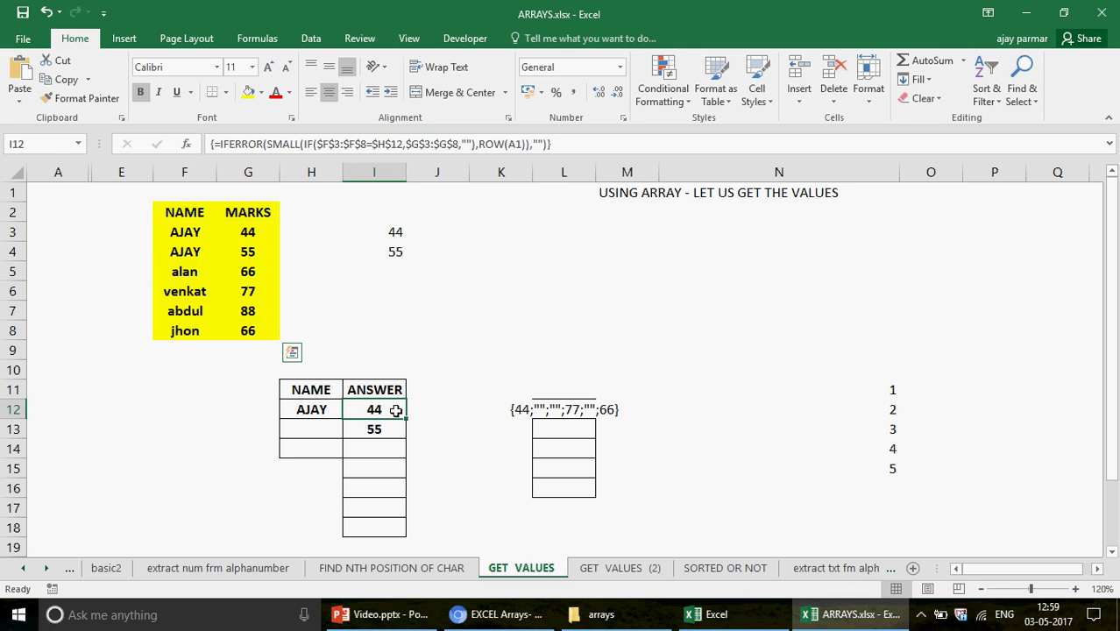
click(312, 144)
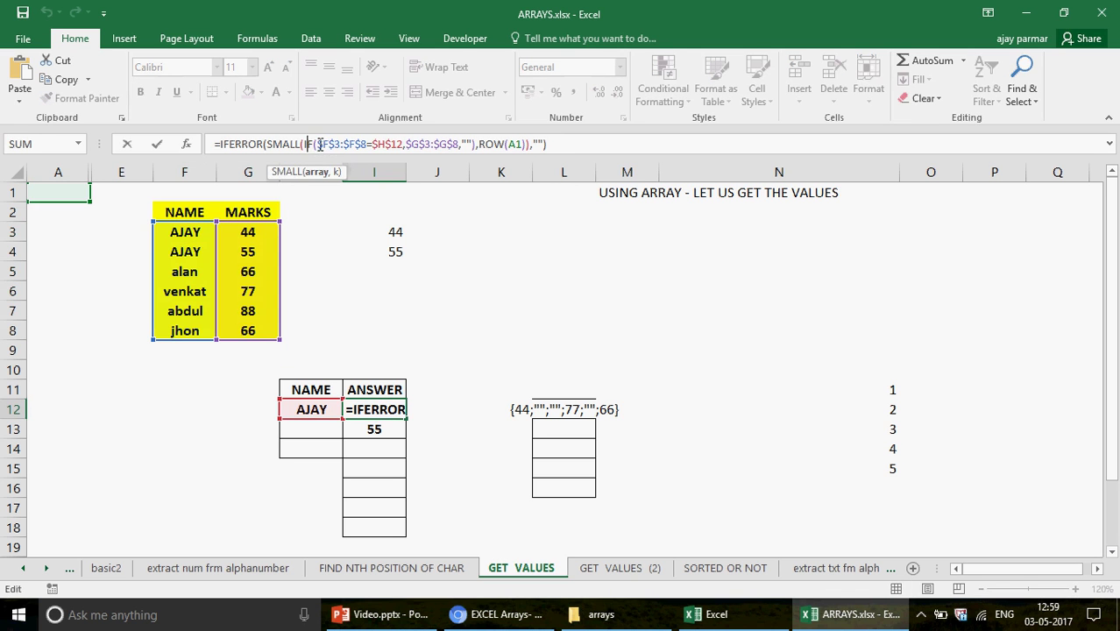
click(329, 144)
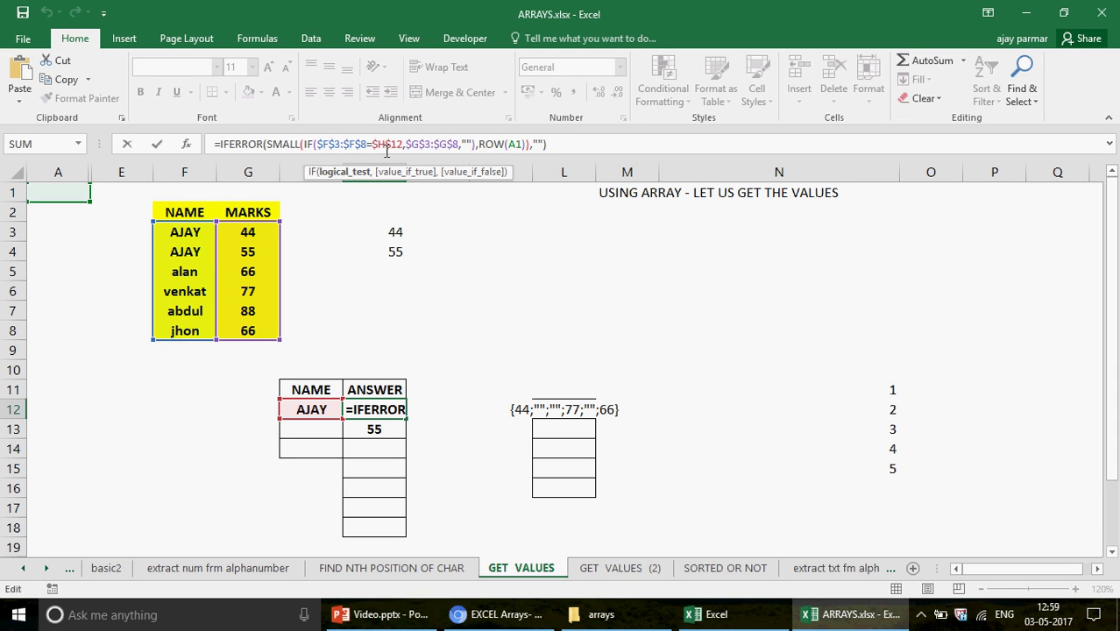
click(386, 147)
double_click(463, 145)
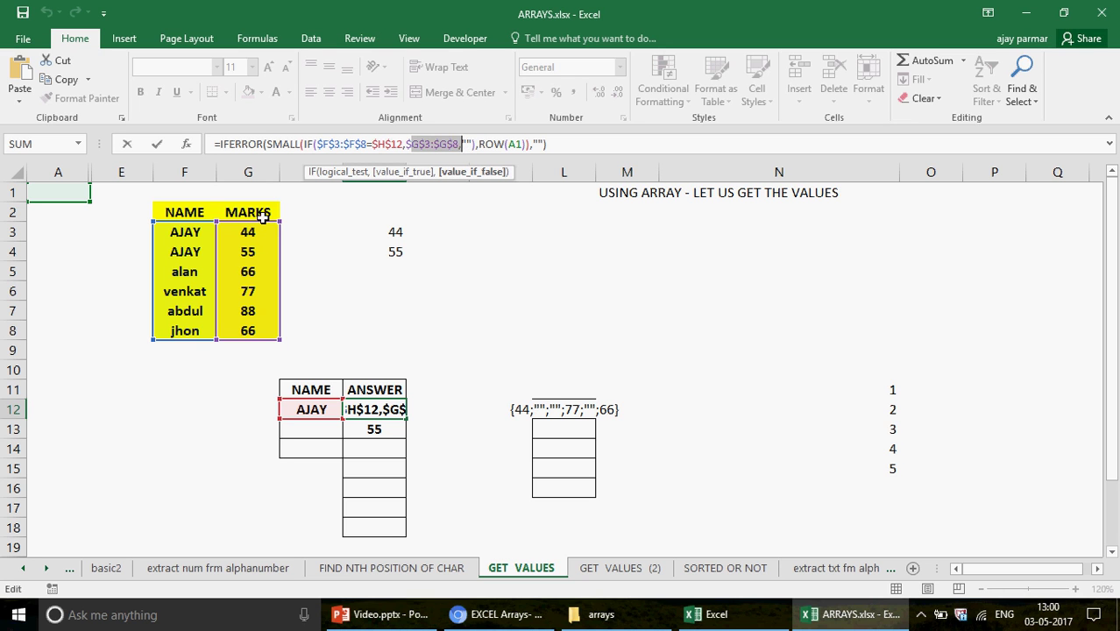
key(Escape)
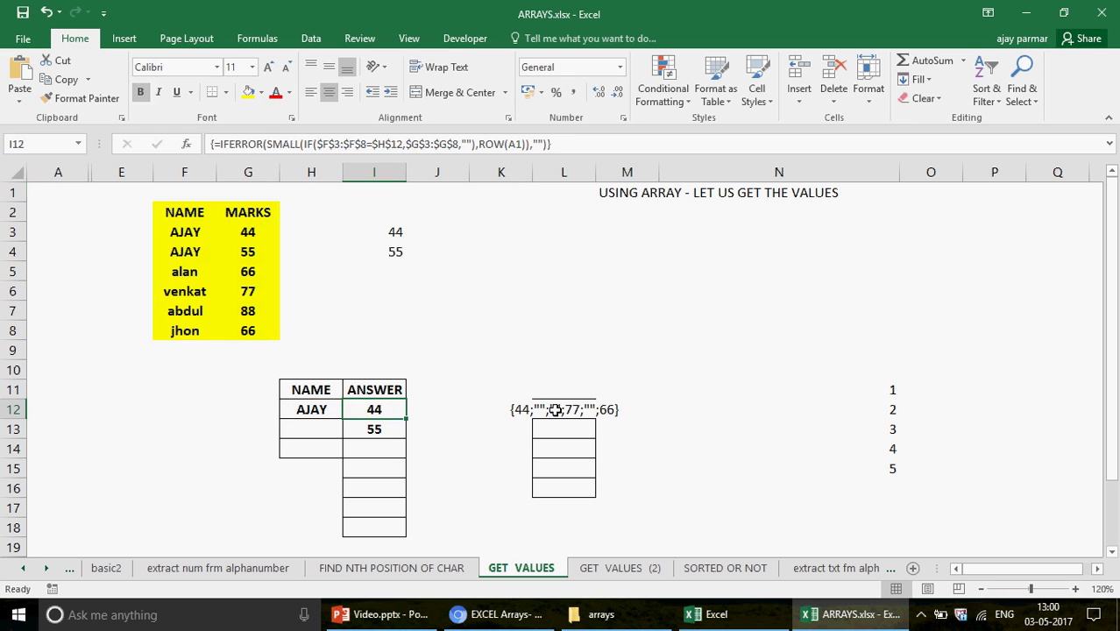
- Compare the ROW argument of SMALL in I12 and I13 with the sample array in L12 and the names in the source table
click(545, 407)
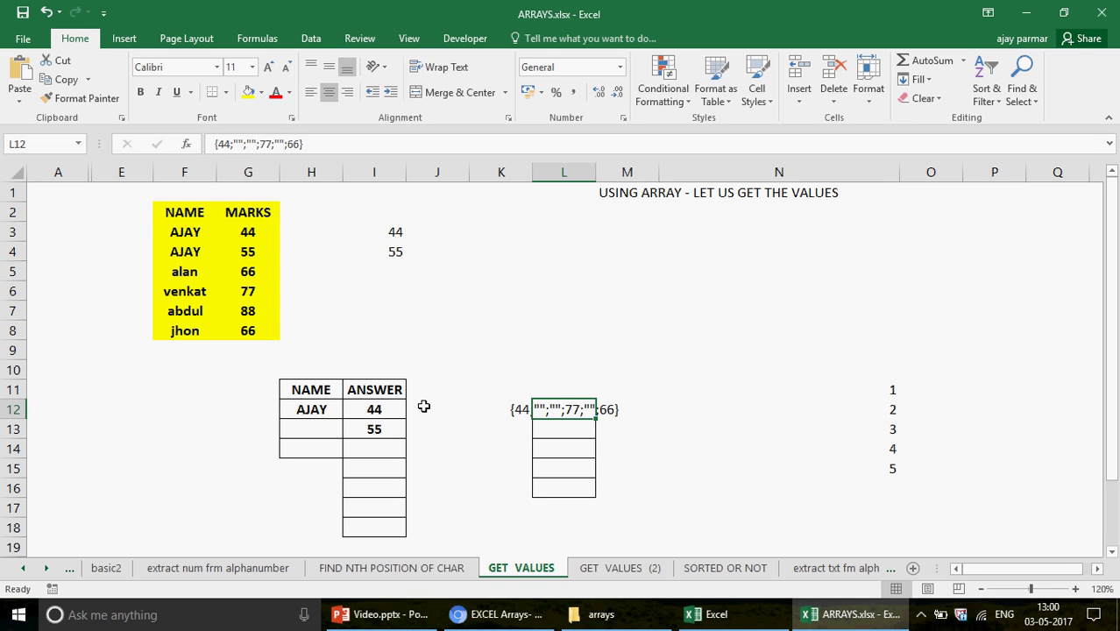
click(383, 409)
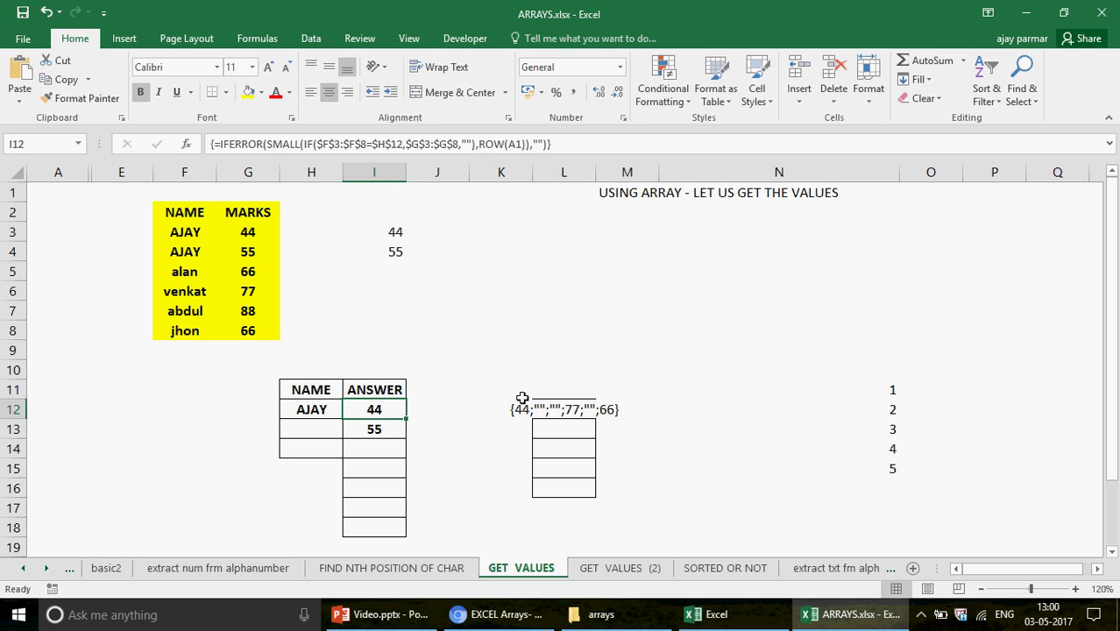
click(480, 144)
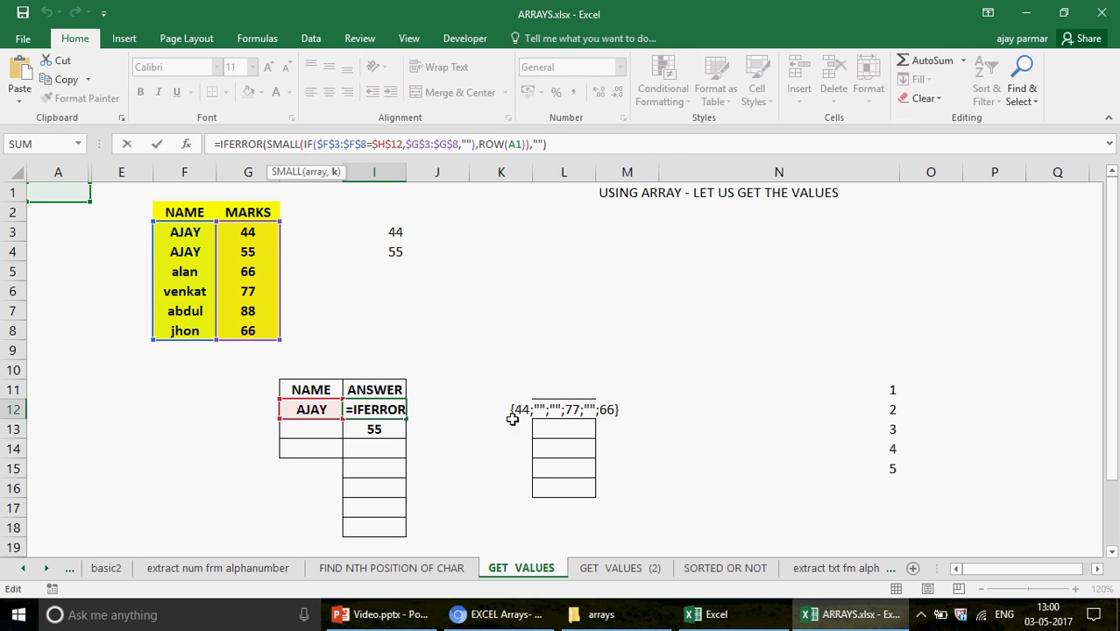
key(ctrl+shift+Return)
click(392, 428)
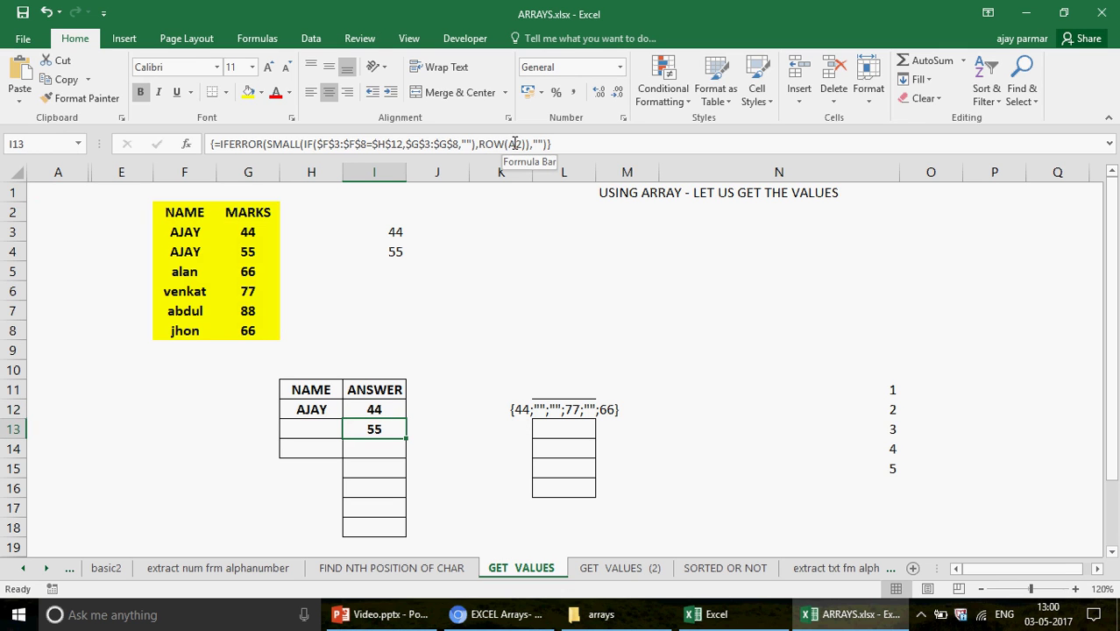
click(542, 412)
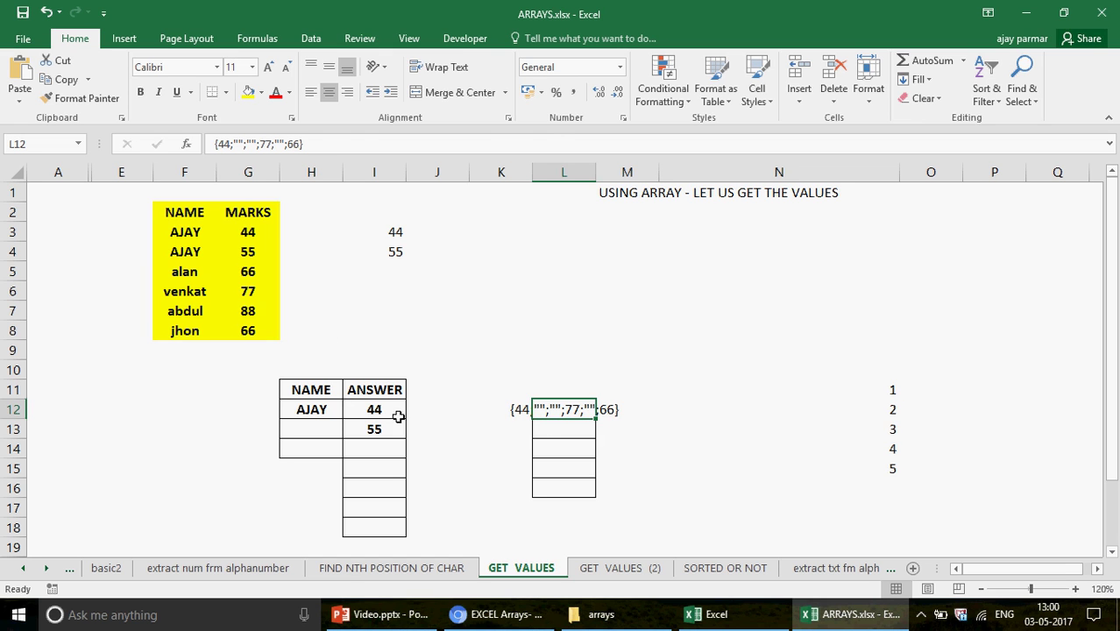
click(368, 408)
click(180, 251)
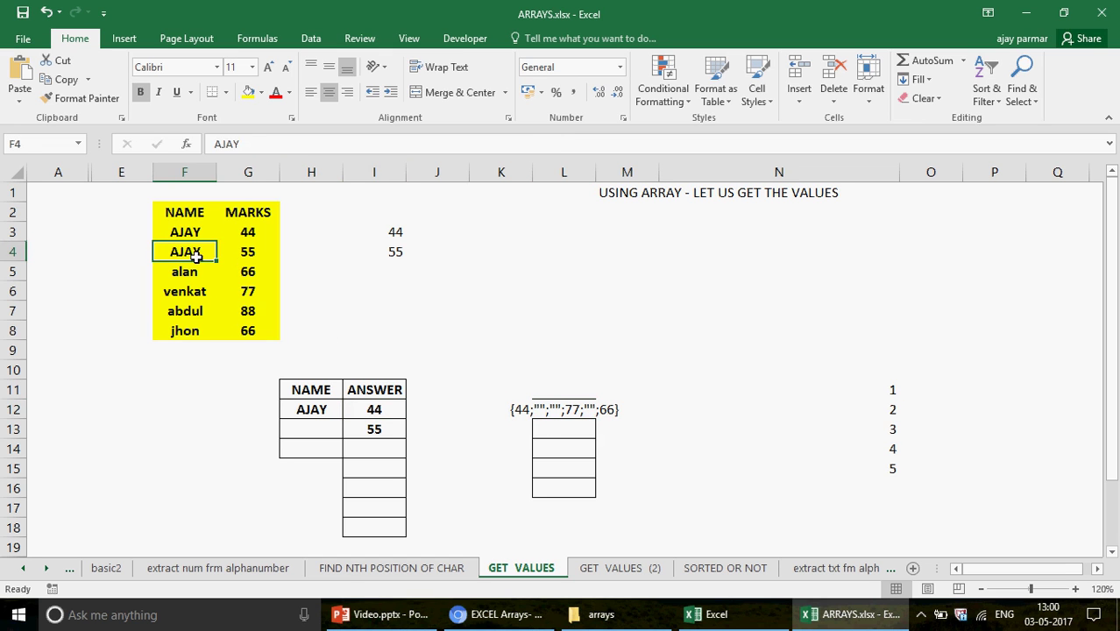
click(188, 272)
click(196, 290)
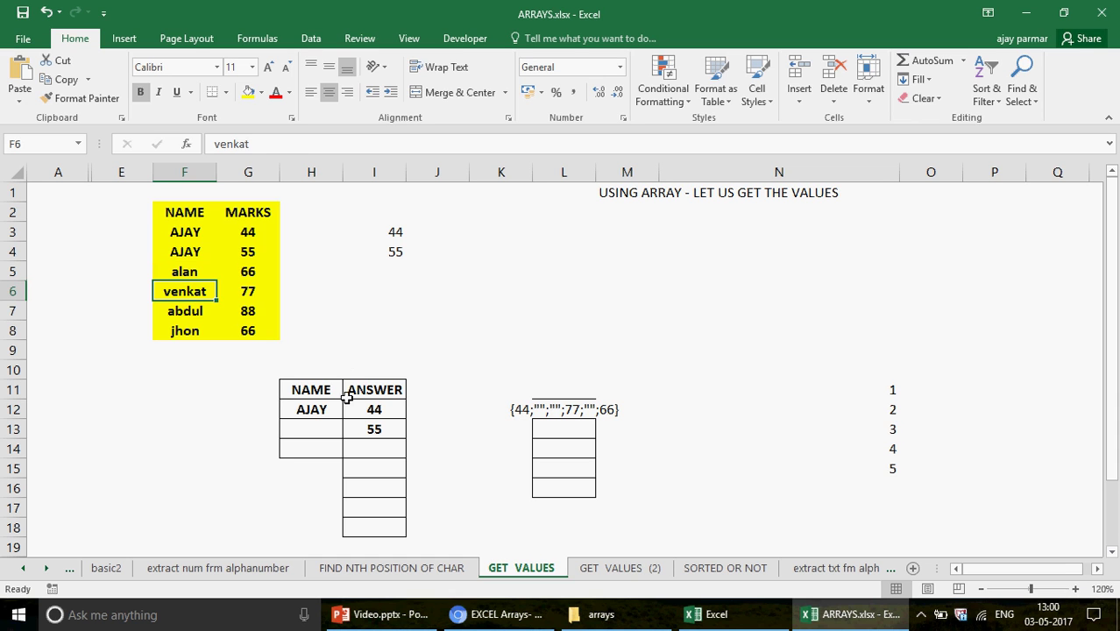
click(547, 411)
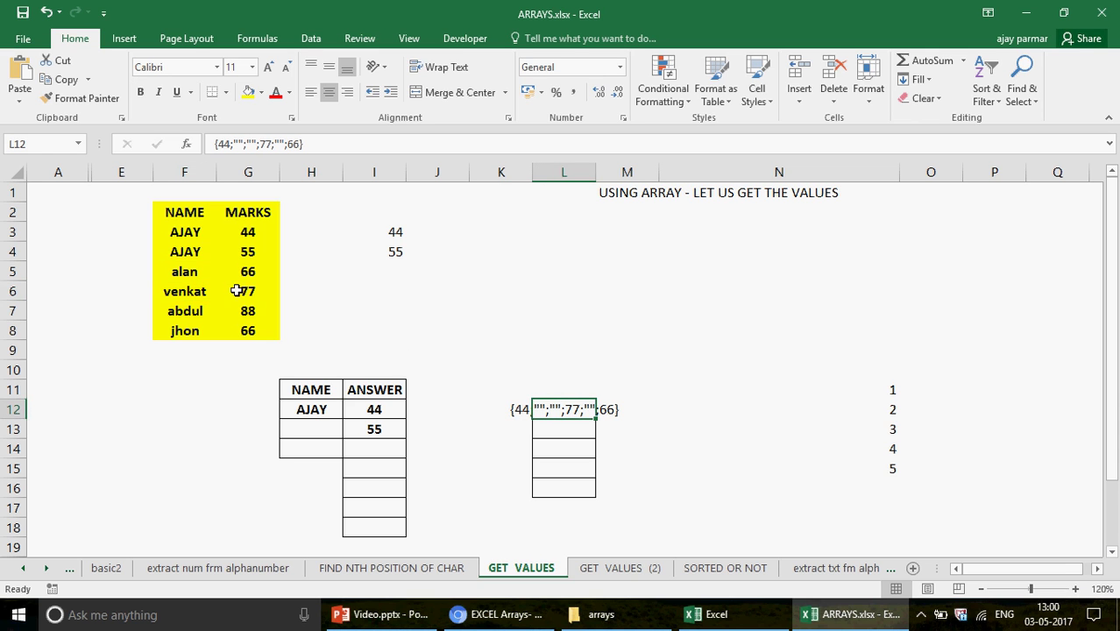
- Replace the lookup name in H12 with the name listed in F6
click(321, 412)
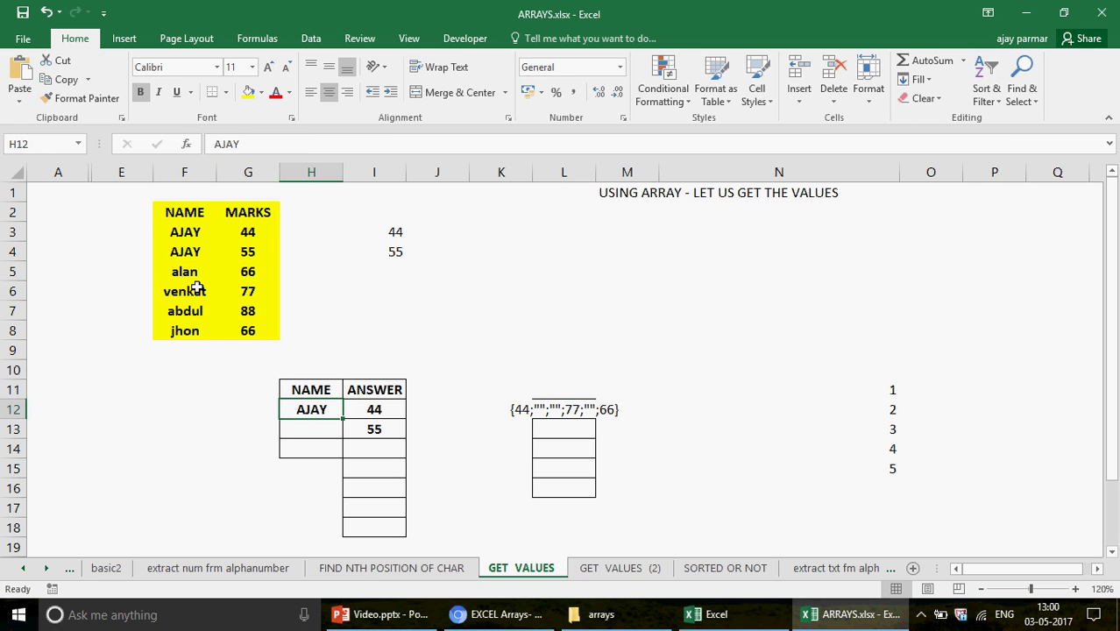
text(venkat)
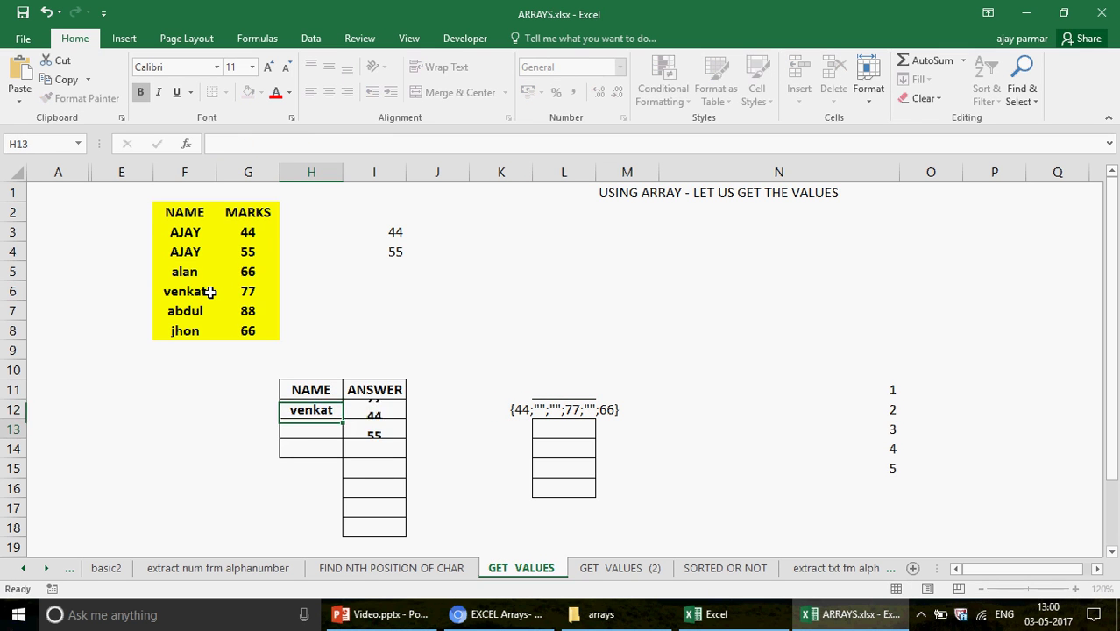
key(Return)
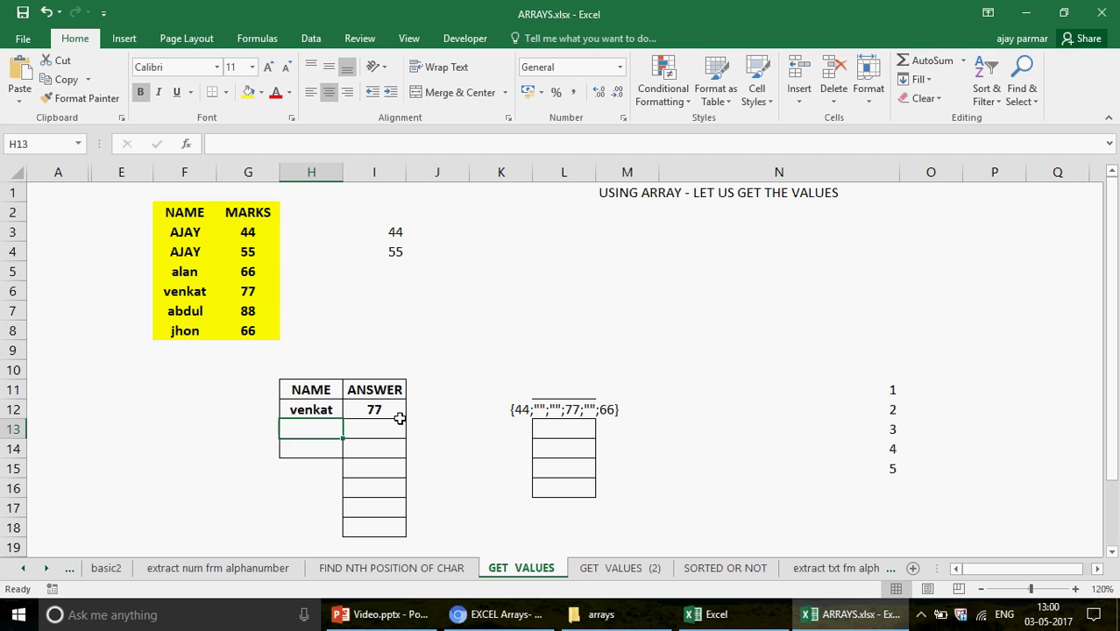
- Replace the name in F8 with the lookup name from H12 and check the answers against the marks in G8 and G6
click(196, 326)
text(venkat)
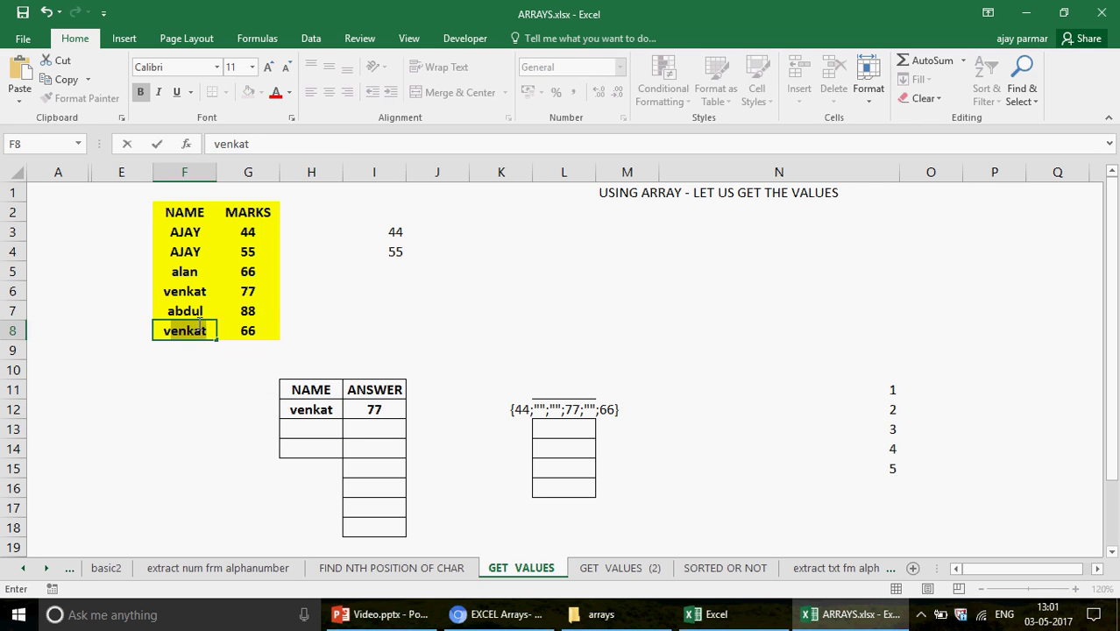
key(Return)
click(376, 427)
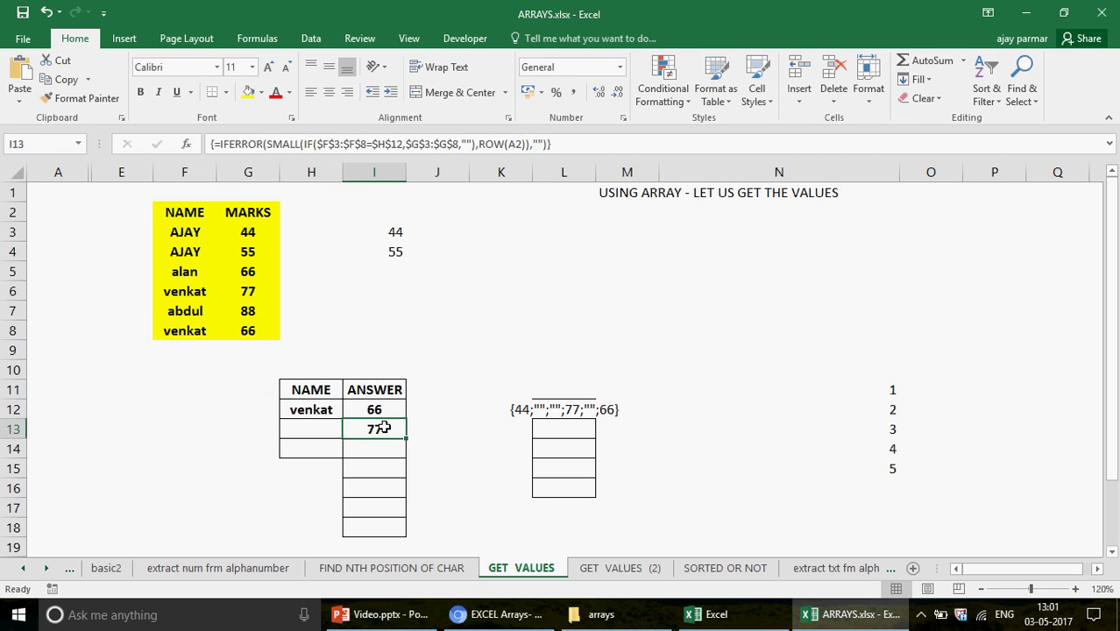
click(247, 339)
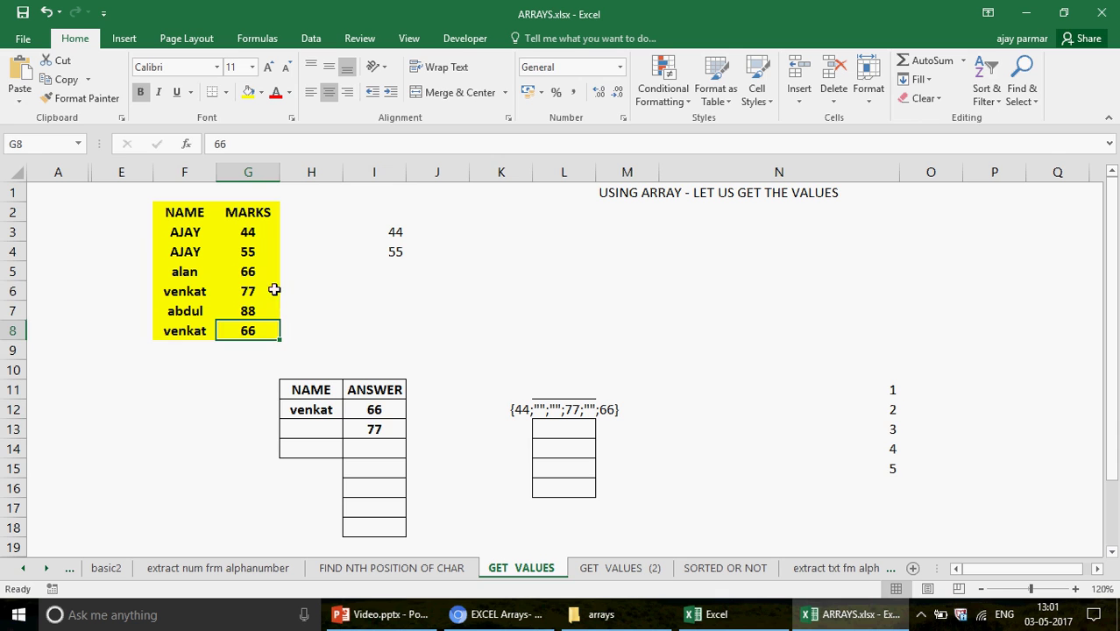
click(261, 296)
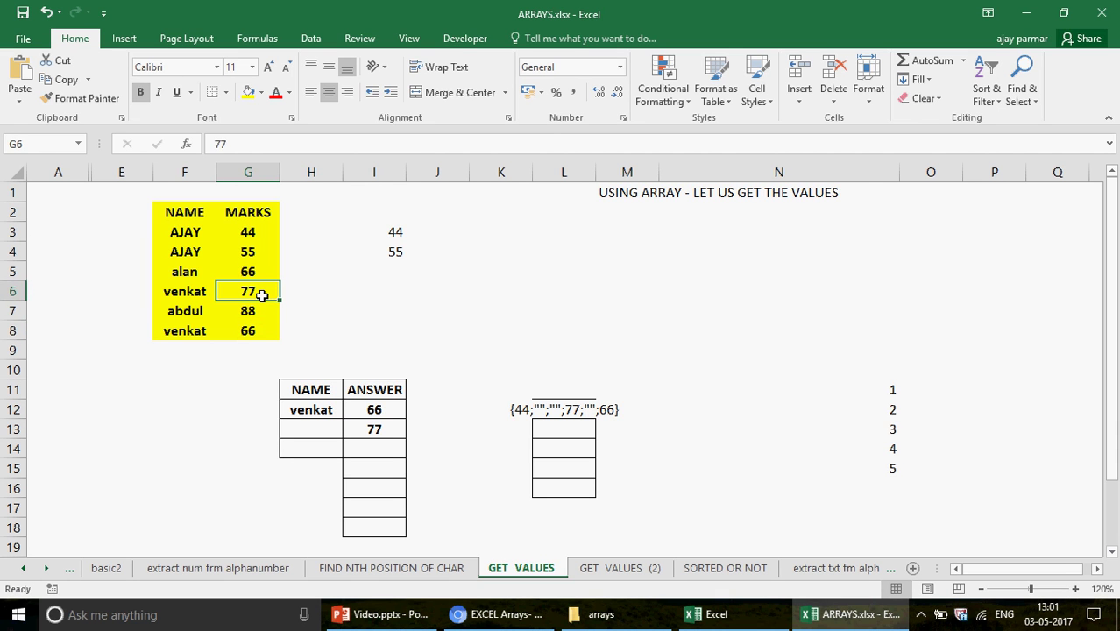
- Replace SMALL with LARGE in I12's formula, enter it as an array formula, and fill it down through I18
click(377, 409)
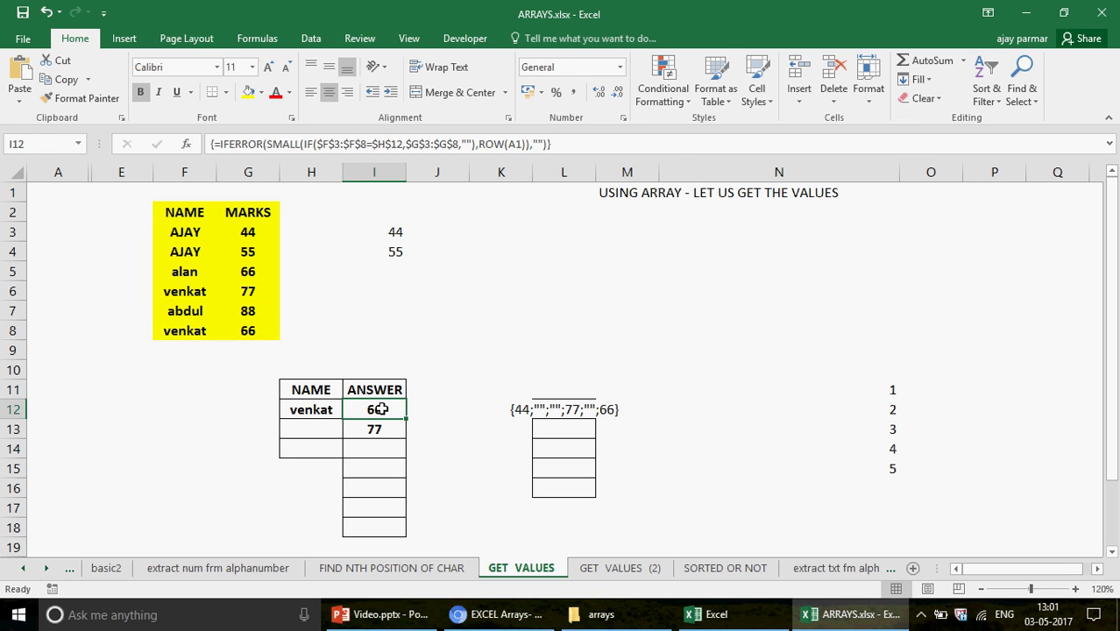
click(299, 142)
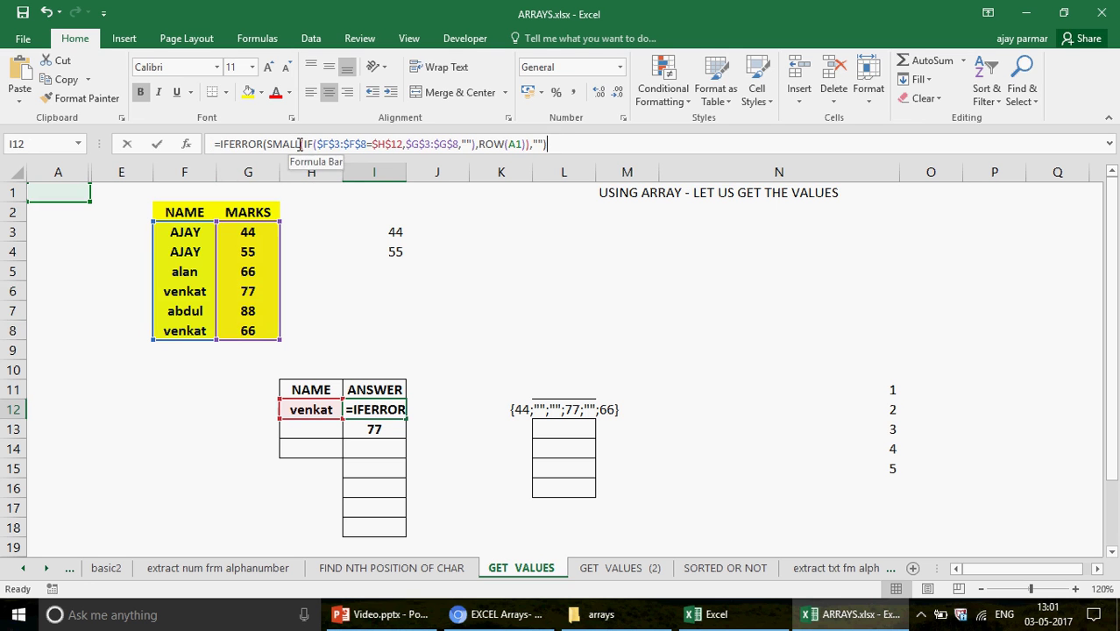
key(BackSpace)
key(BackSpace)
key(BackSpace)
key(BackSpace)
key(BackSpace)
text(large)
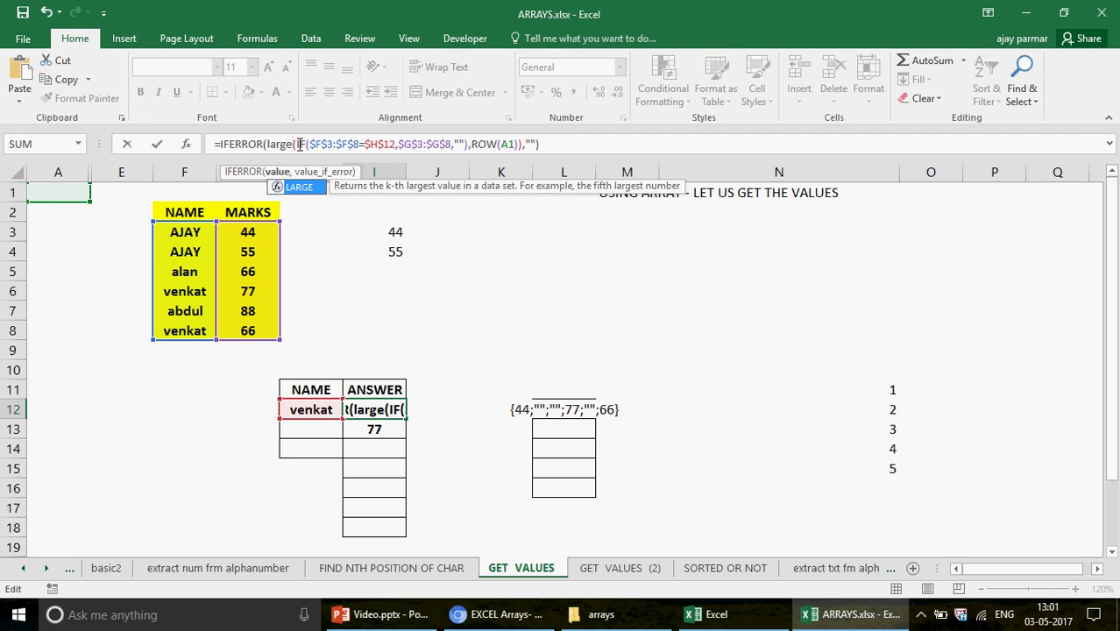
key(ctrl+shift+Return)
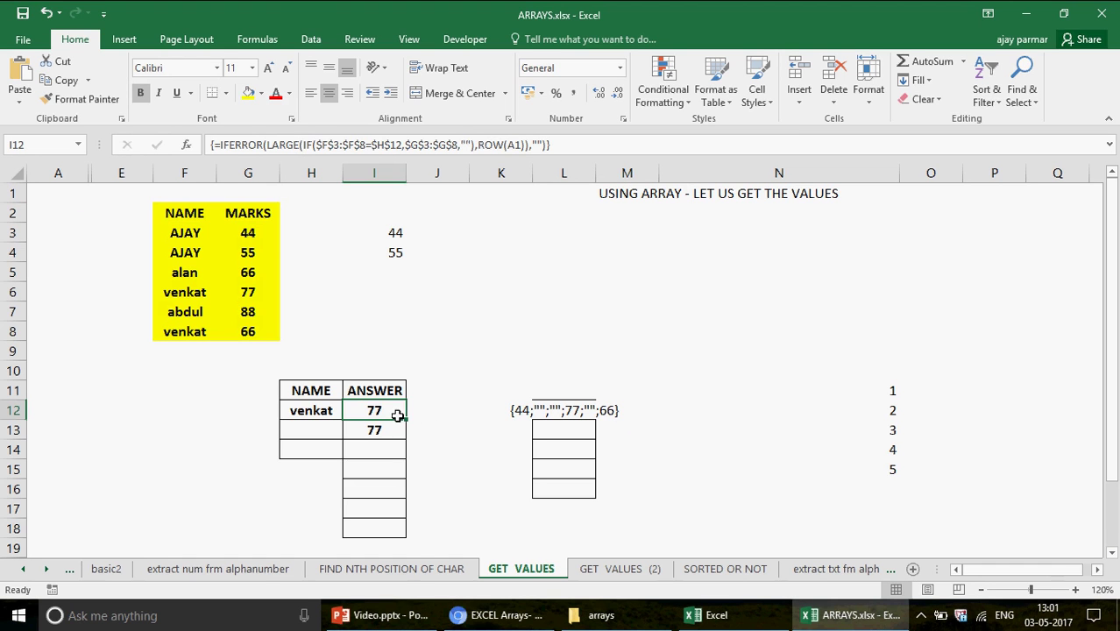
drag(405, 419, 399, 532)
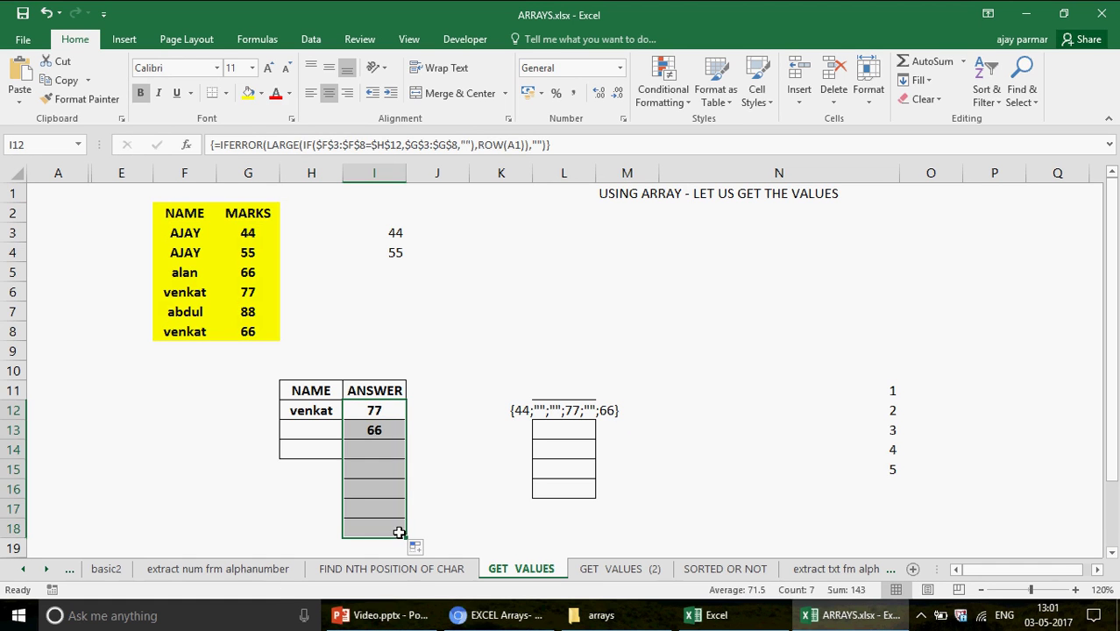
click(374, 410)
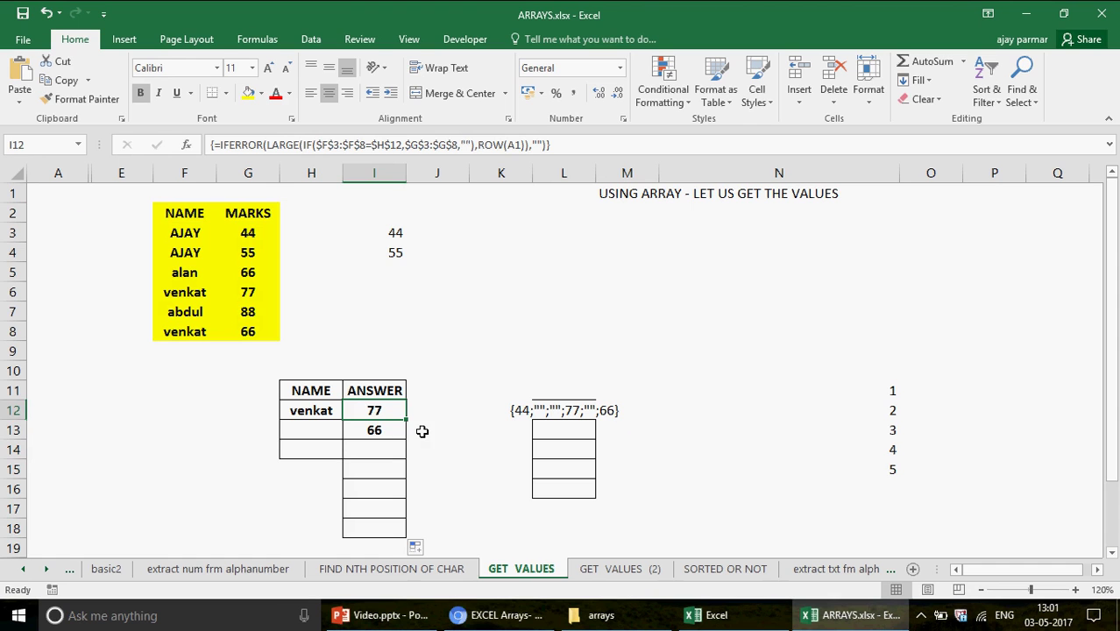
click(375, 427)
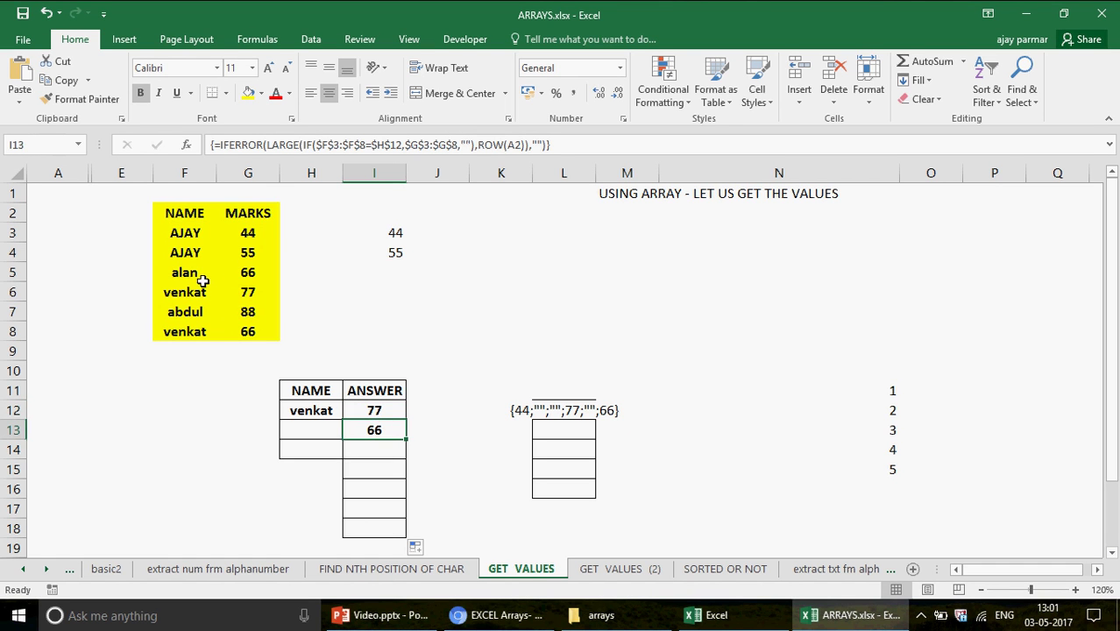
- Replace the names in F4 and F3 with the lookup name from H12
click(190, 252)
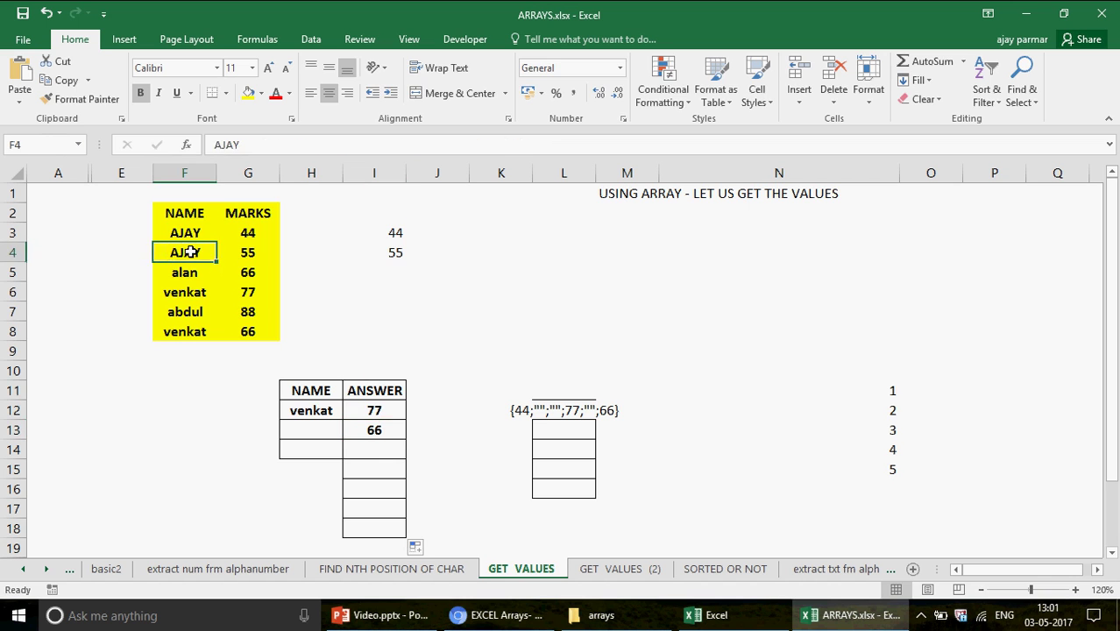
text(venkat)
key(Return)
key(Up)
key(Up)
text(v)
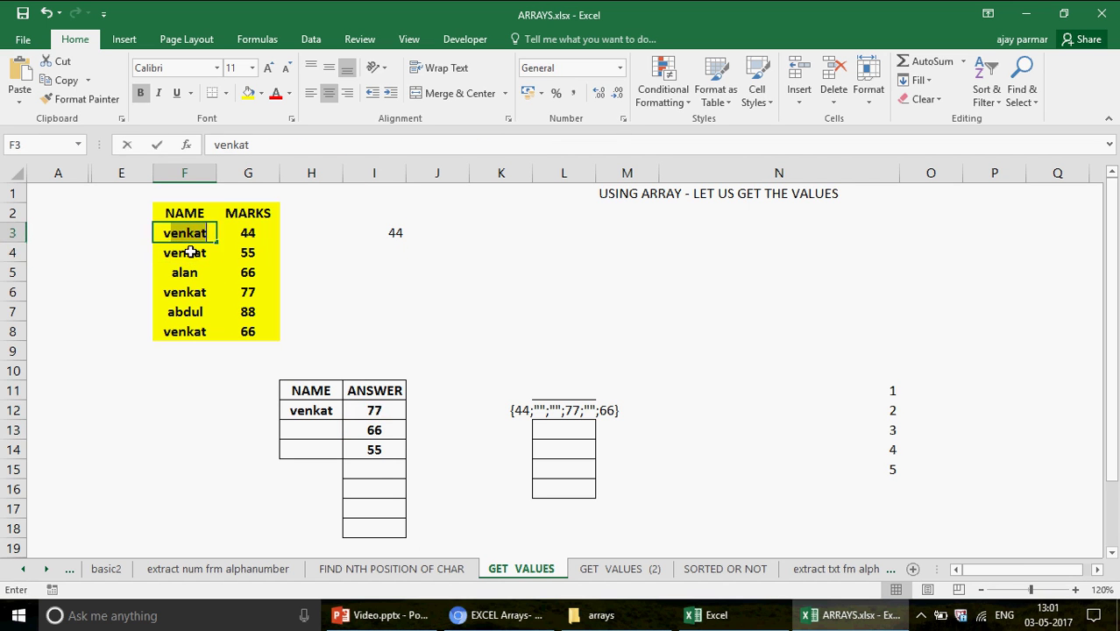
key(Return)
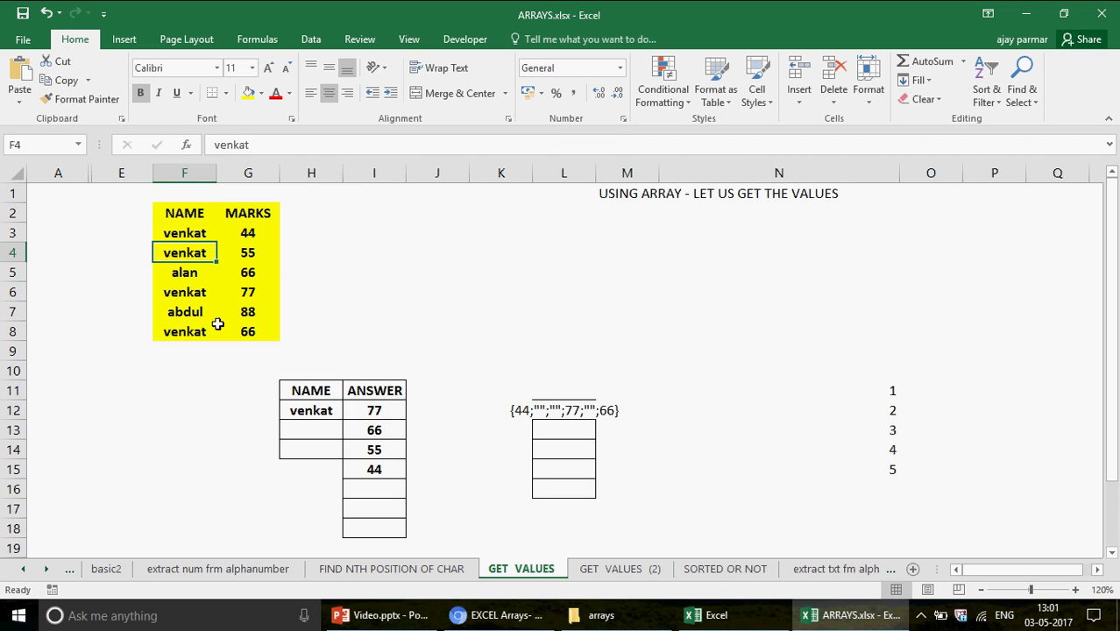
click(379, 407)
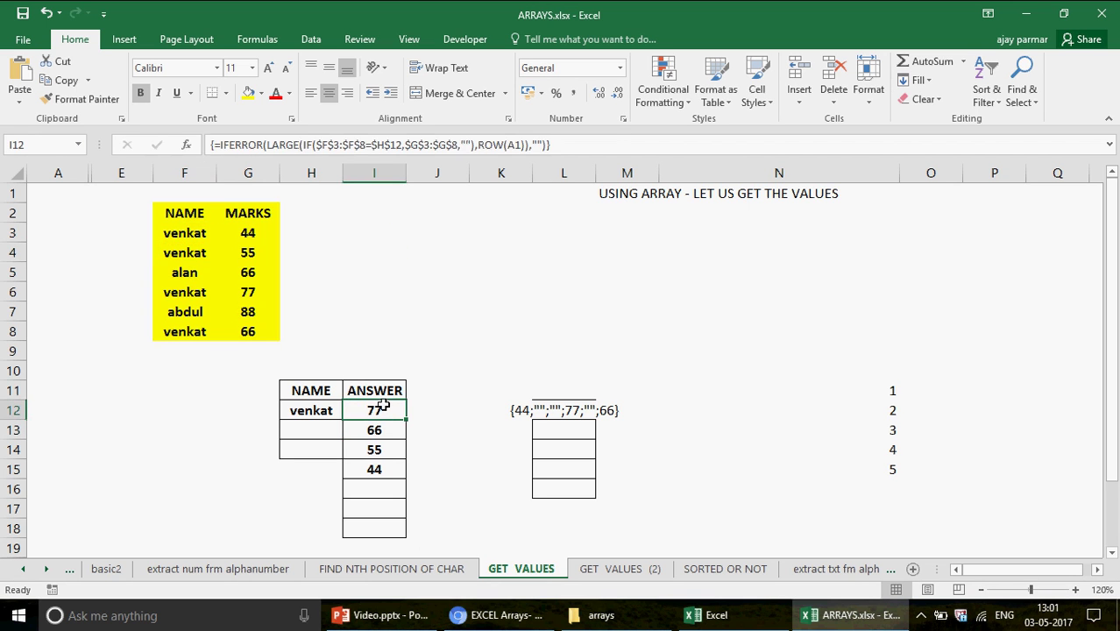
- Examine the LARGE function in I12's formula and re-enter the formula unchanged as an array formula
double_click(284, 145)
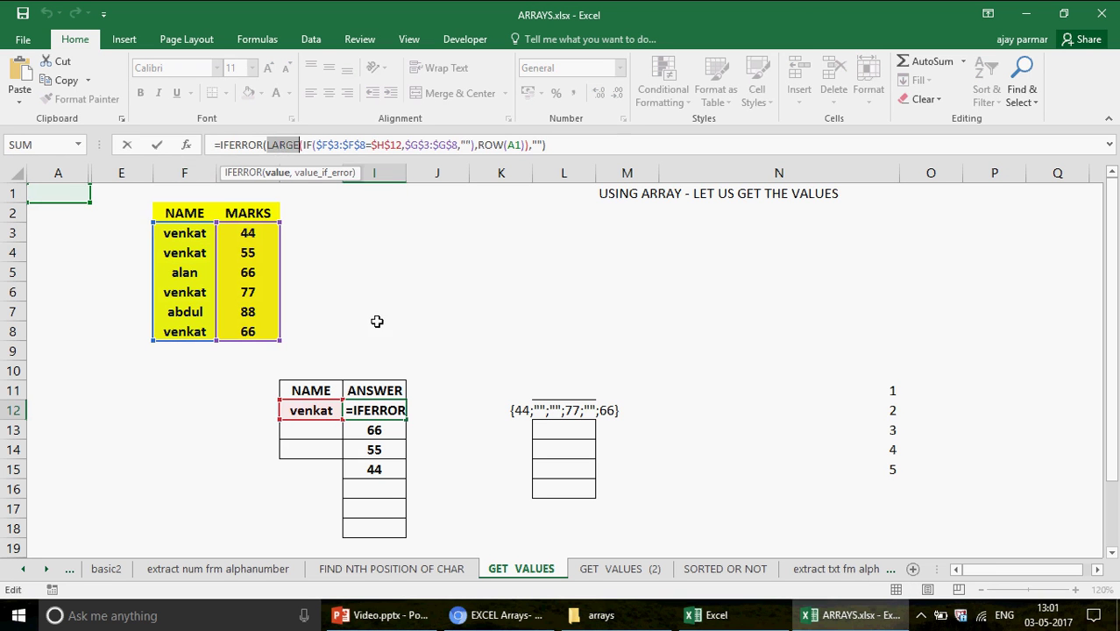
key(ctrl+shift+Return)
click(448, 343)
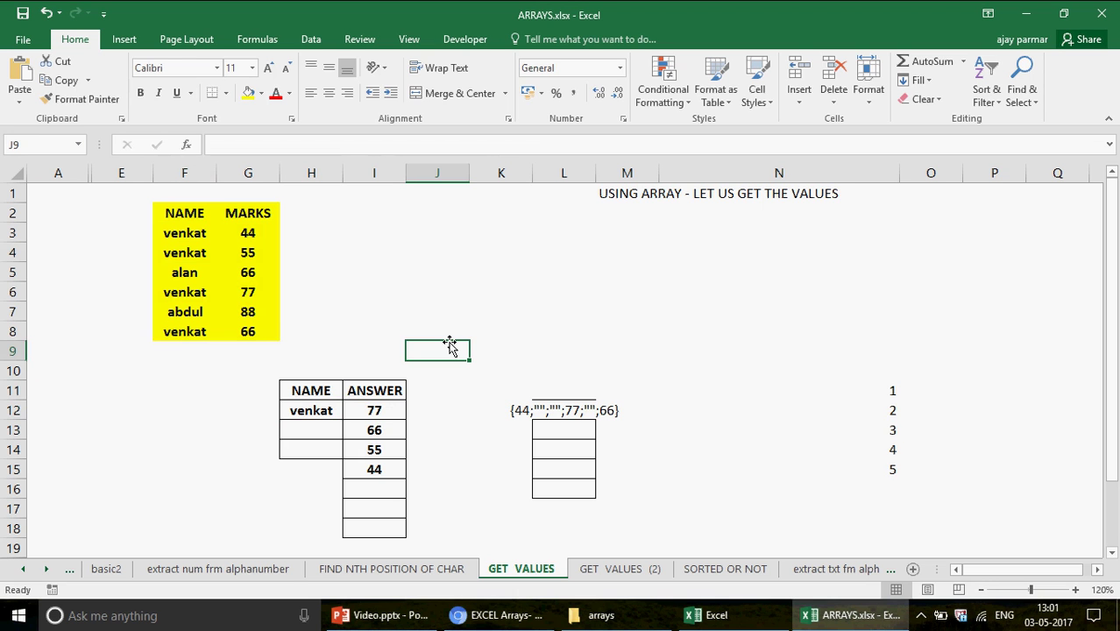
- Switch to the browser to review the Excel arrays playlist and the expanded library list on YouTube, and return to the ARRAYS.xlsx workbook
click(520, 614)
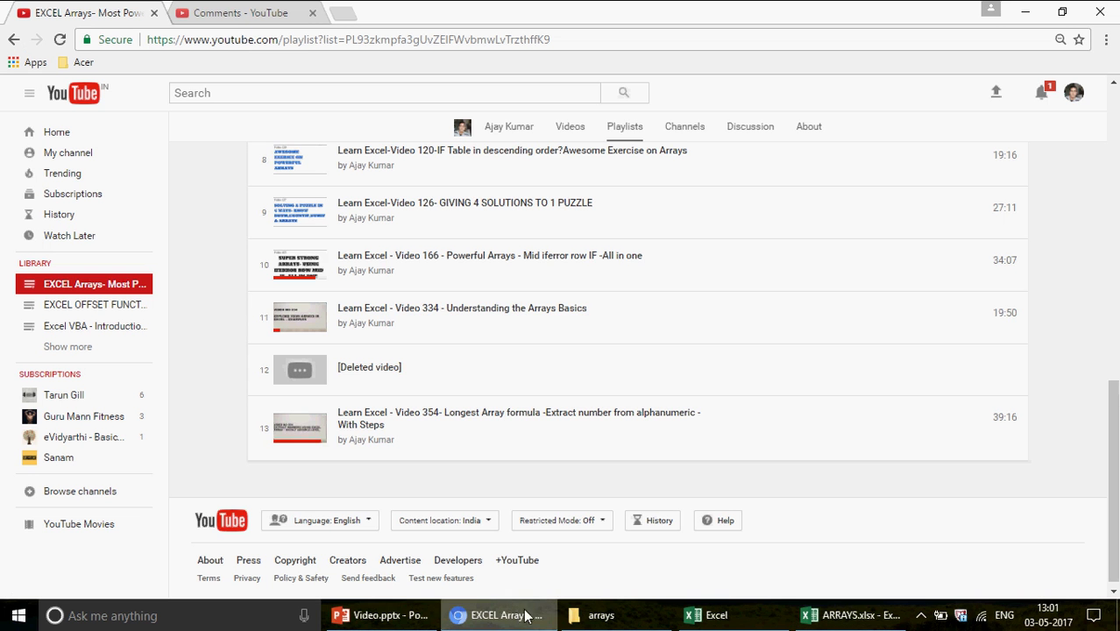
drag(1111, 452, 1110, 256)
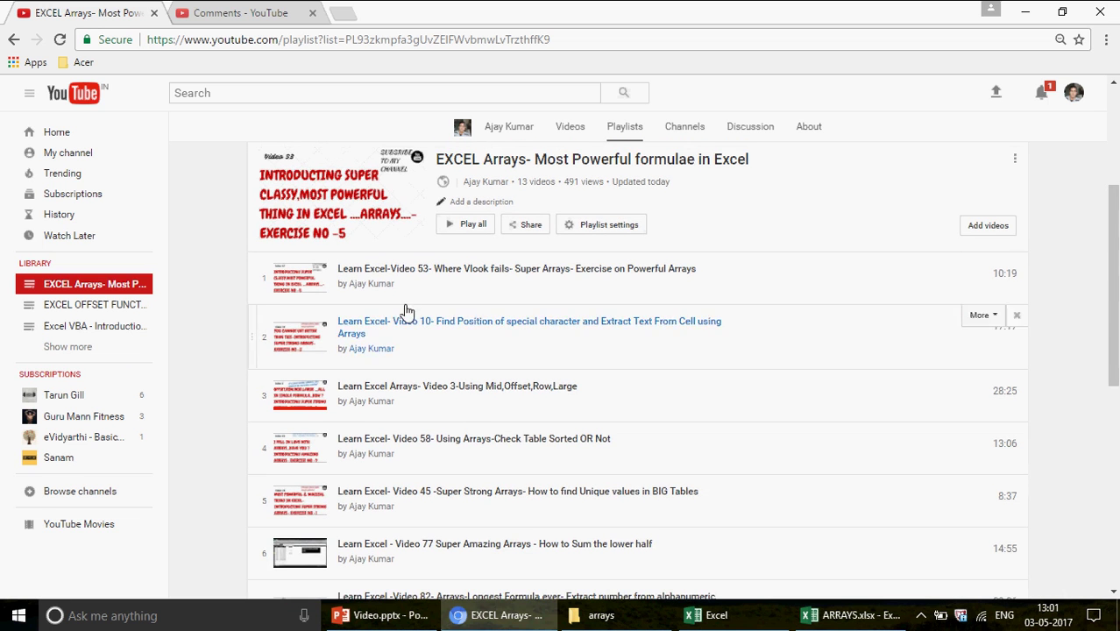
click(98, 348)
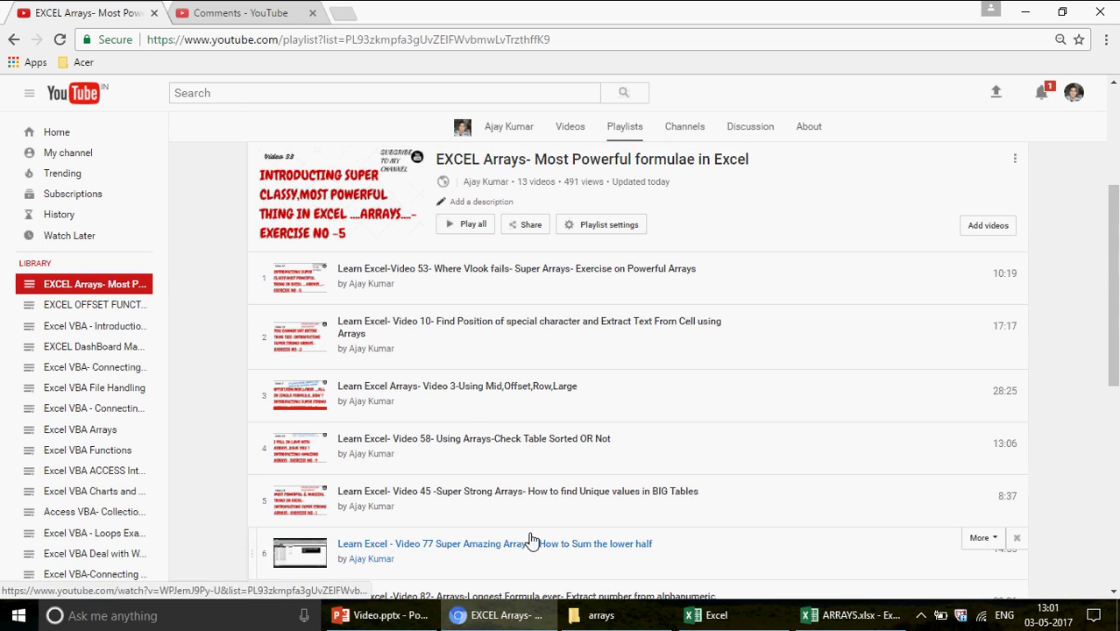
click(843, 616)
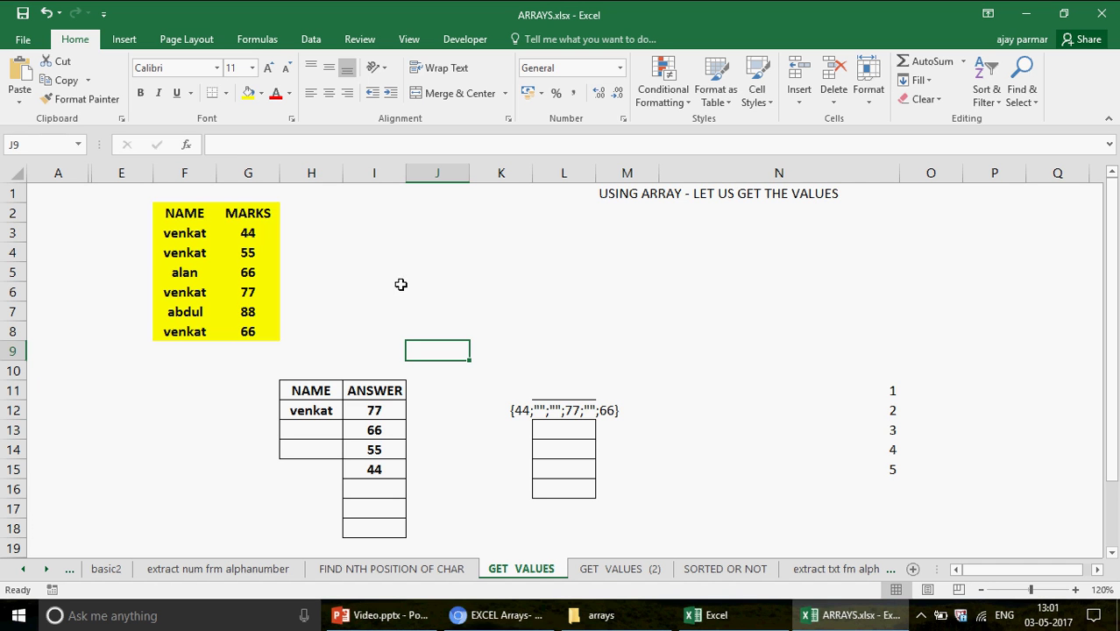
click(202, 214)
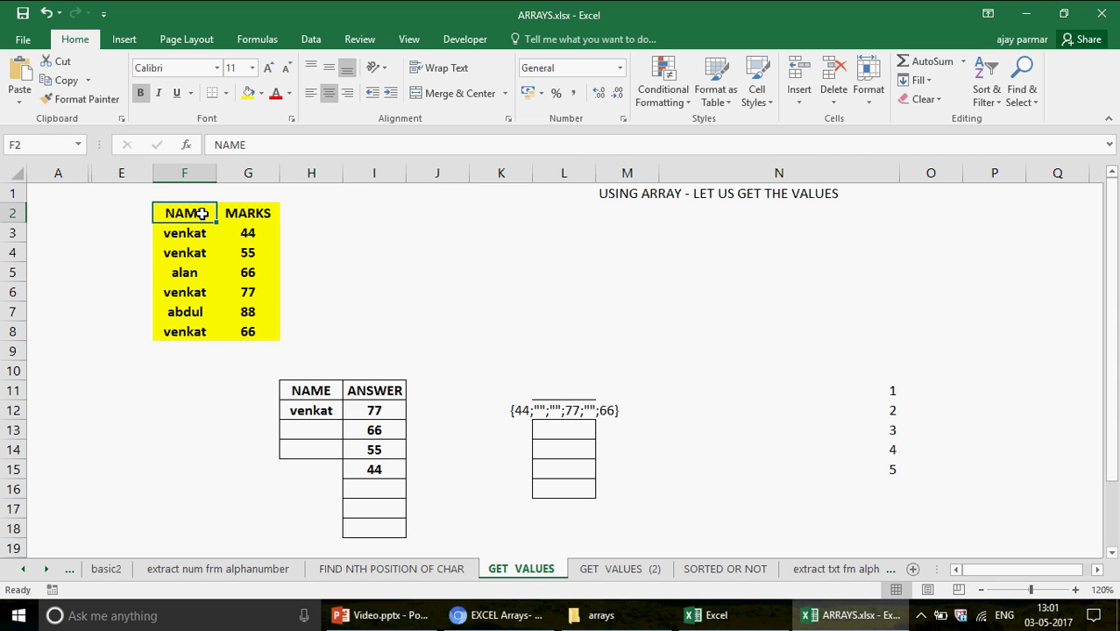